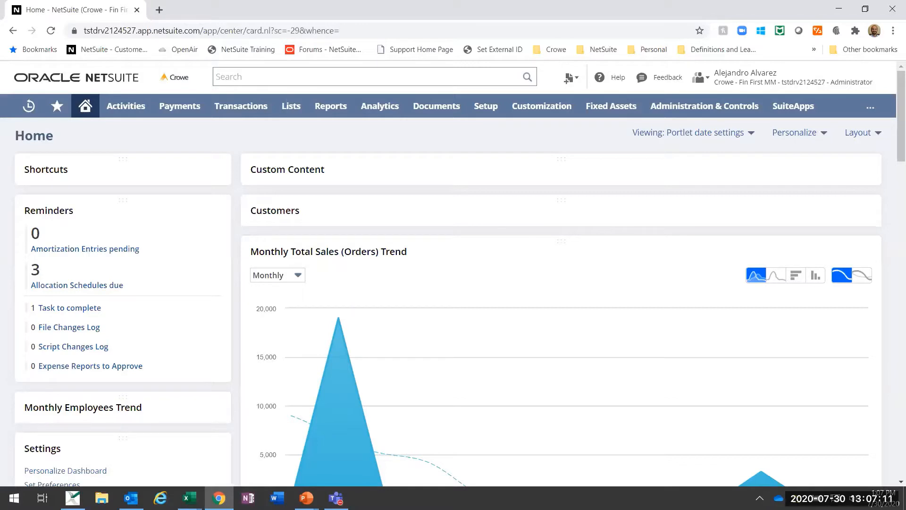
Step: Open the Fixed Assets system setup page in a new browser tab and switch to it
mouse_move(769, 58)
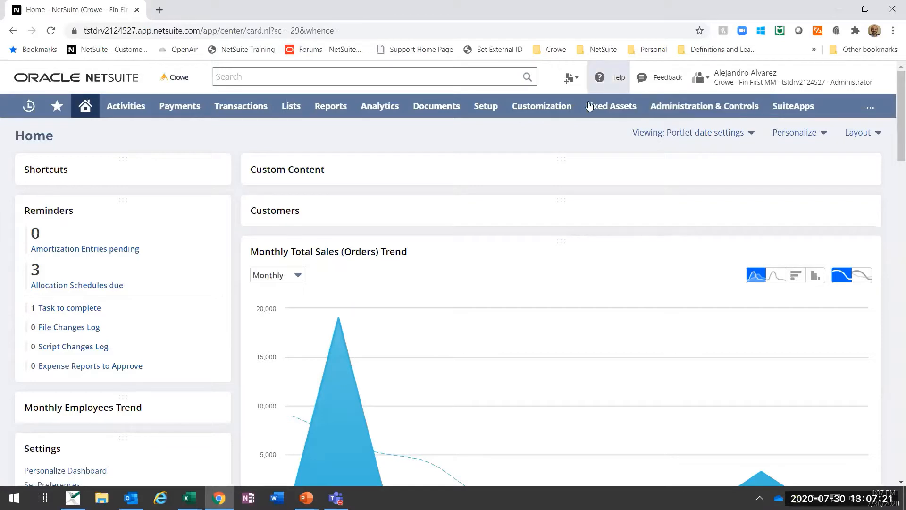
mouse_move(606, 104)
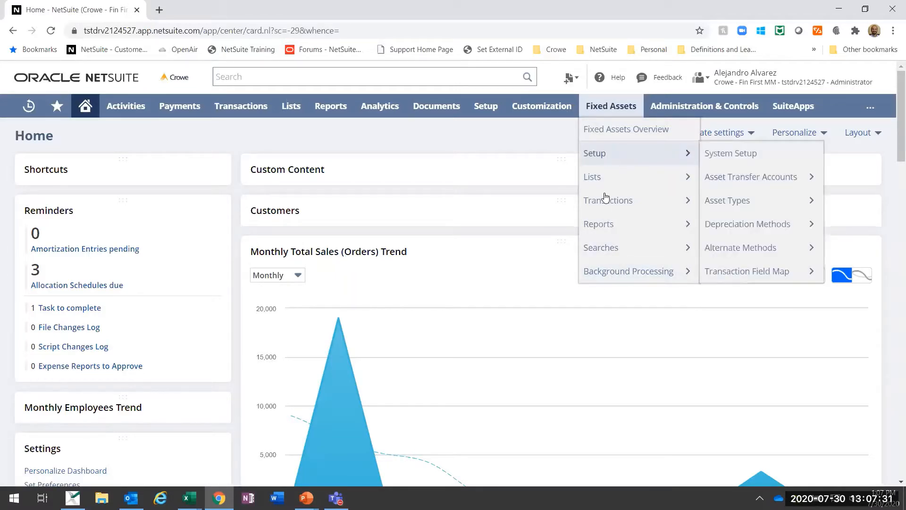
right_click(729, 152)
left_click(760, 160)
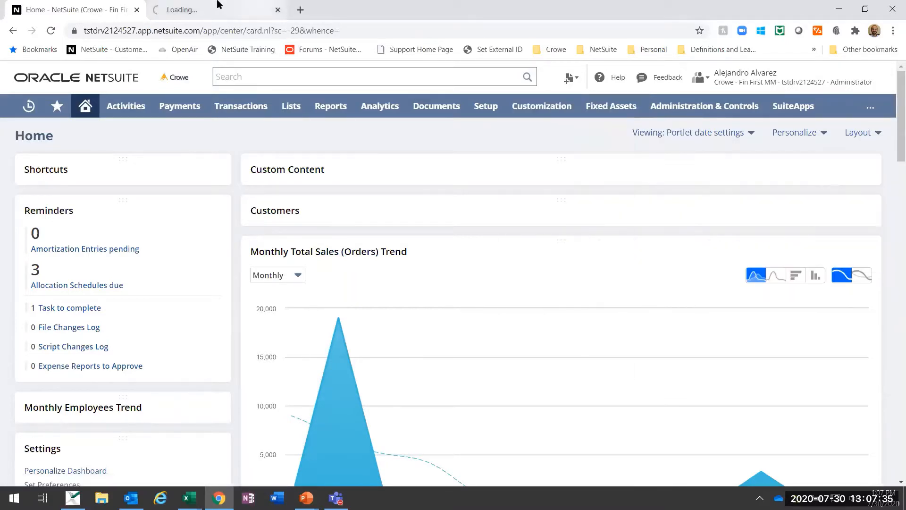
left_click(199, 9)
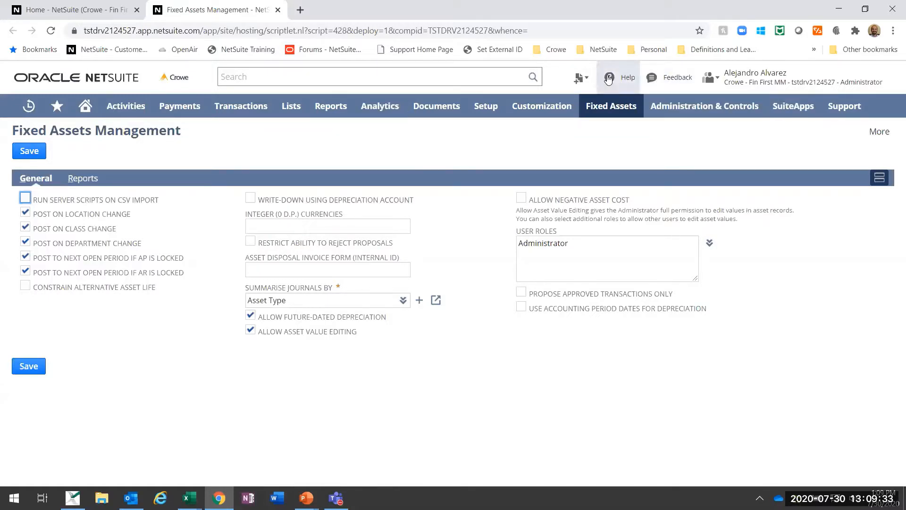
Step: Open SuiteAnswers and the NetSuite Help Center in separate tabs from the Fixed Assets Management page
mouse_move(845, 107)
left_click(840, 154)
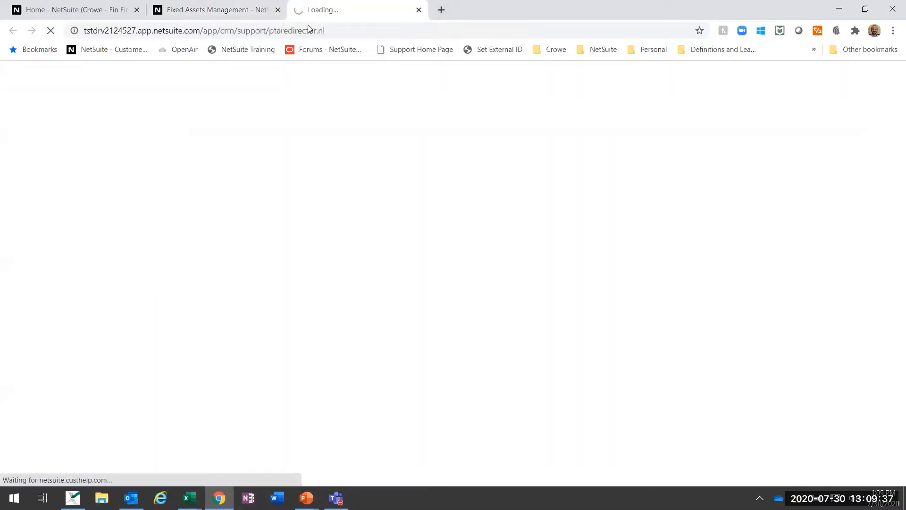
left_click(233, 5)
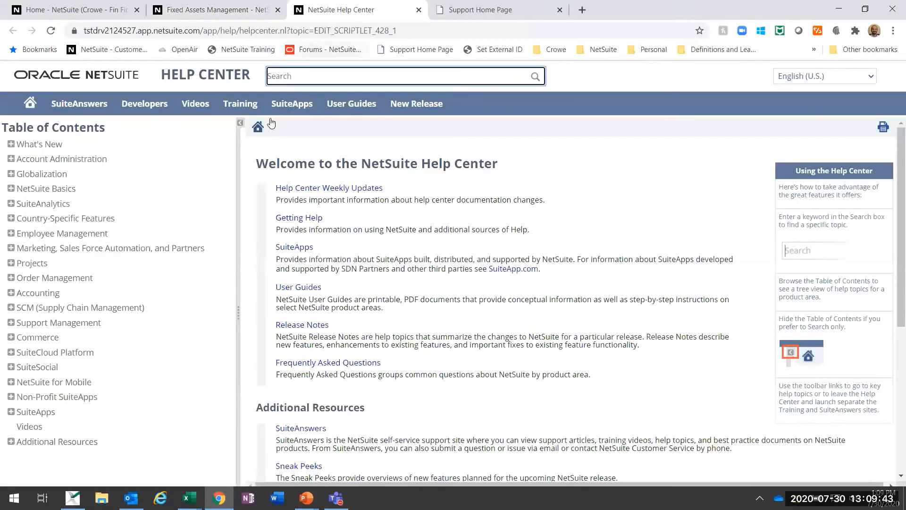
left_click(222, 14)
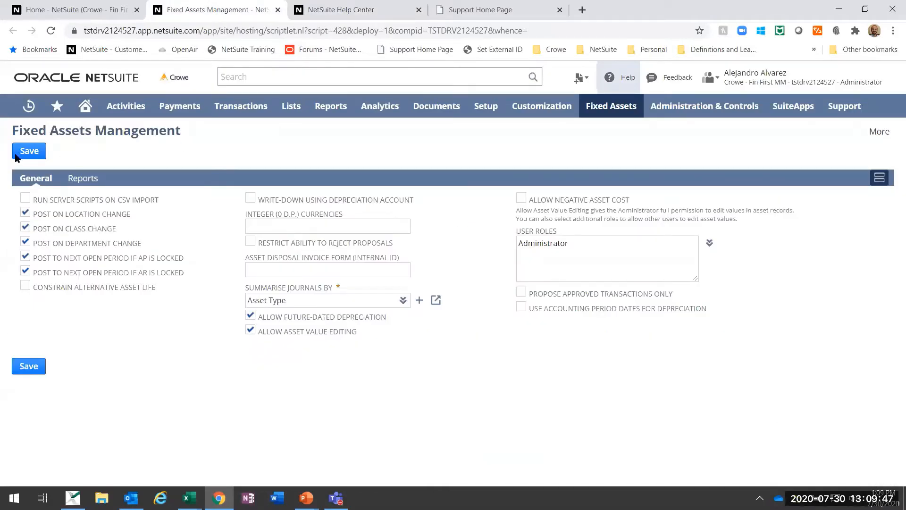
left_click(373, 9)
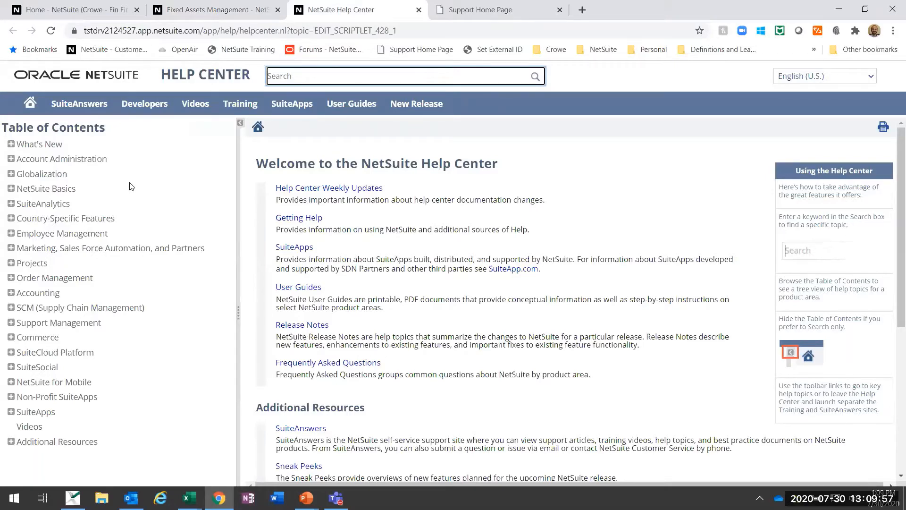
Step: Close the Help Center and look at the SuiteAnswers keyword search, returning to the Fixed Assets Management page
left_click(418, 10)
left_click(349, 10)
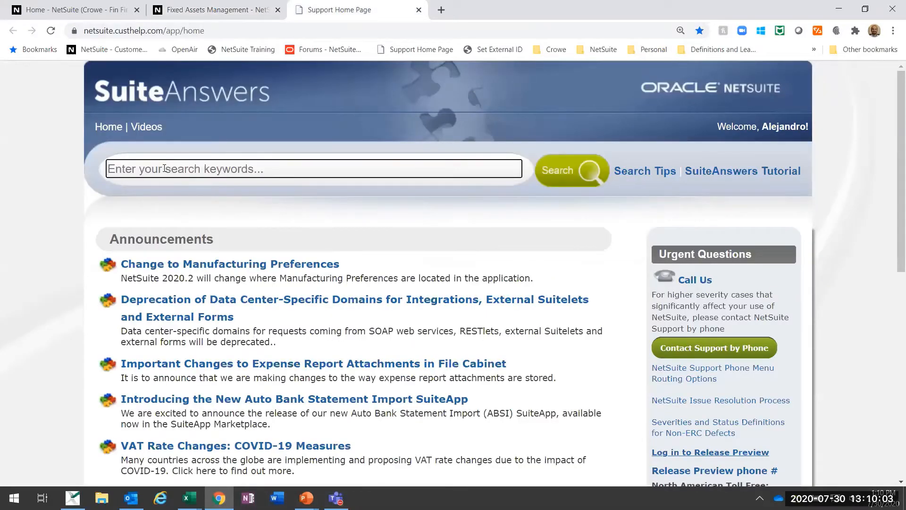
left_click(164, 169)
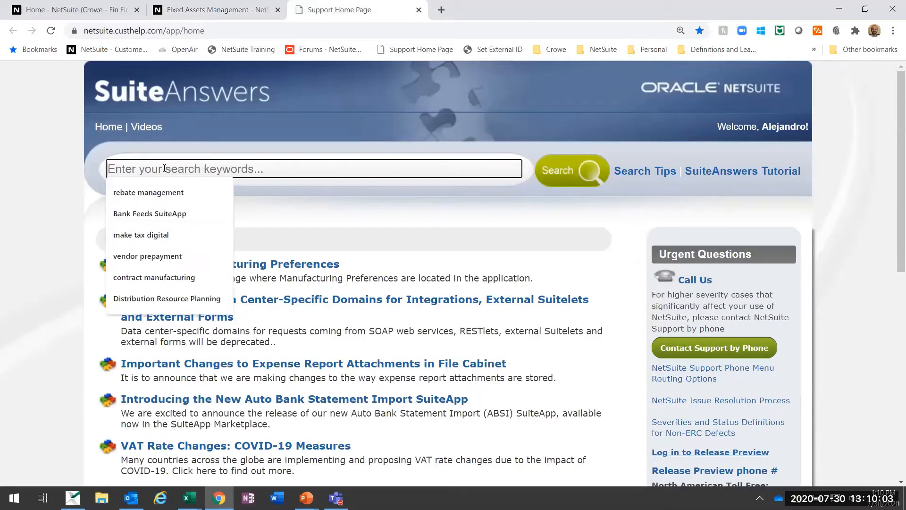
left_click(232, 6)
left_click(338, 5)
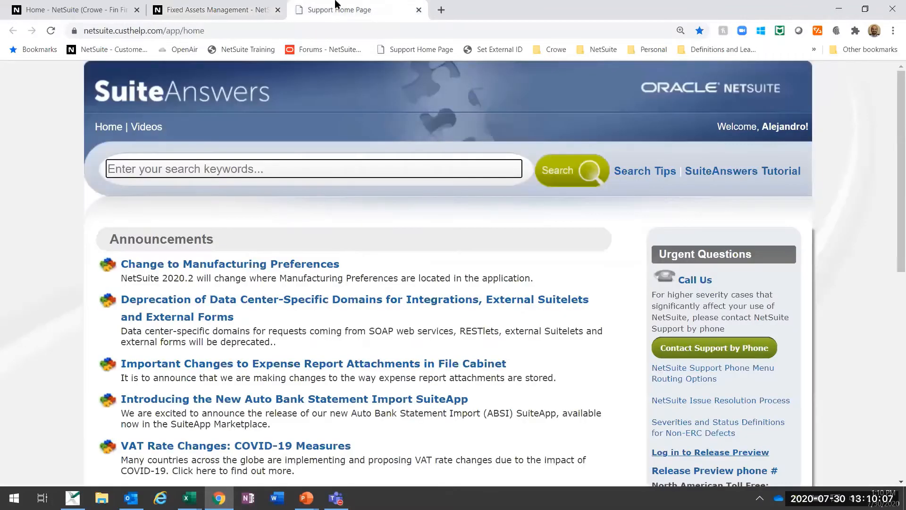
left_click(232, 6)
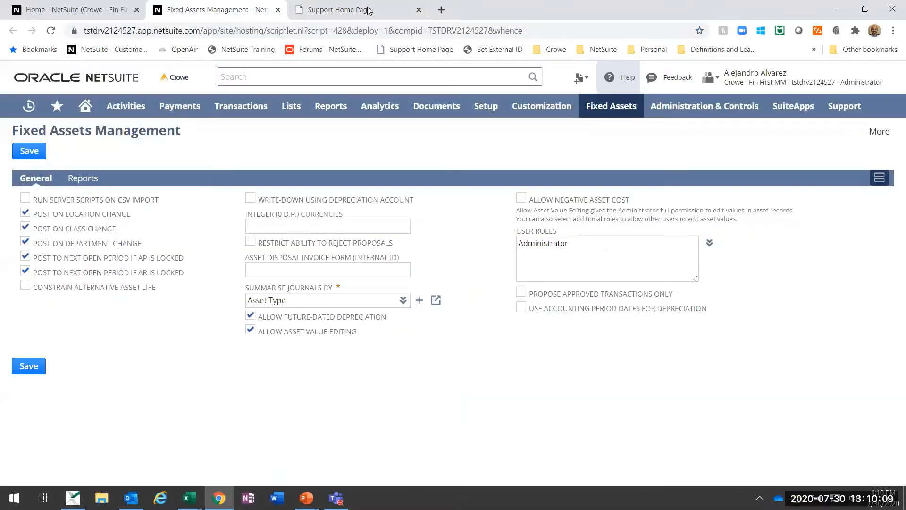
Step: Browse the User Guides list in the Help Center, from the administrator guides down to the warehouse management guides, and close it
left_click(618, 77)
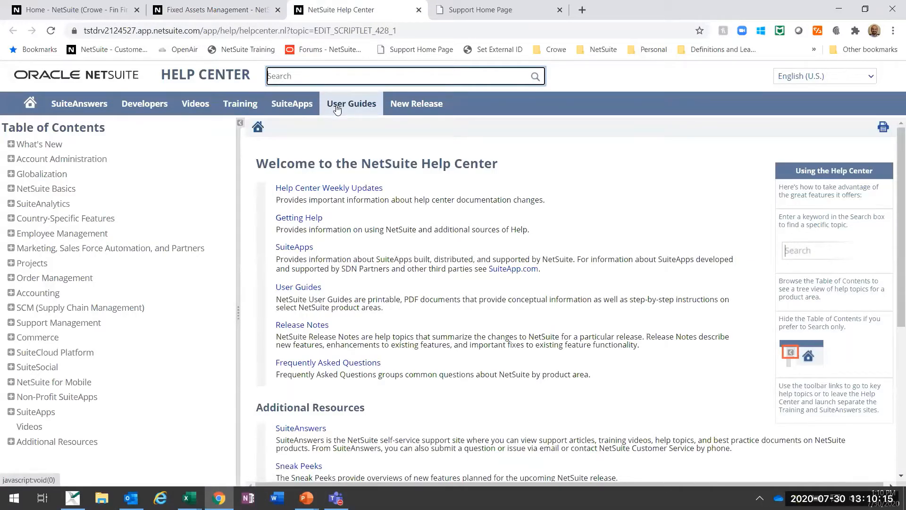
left_click(347, 107)
scroll(468, 296, "down", 5)
scroll(469, 296, "down", 20)
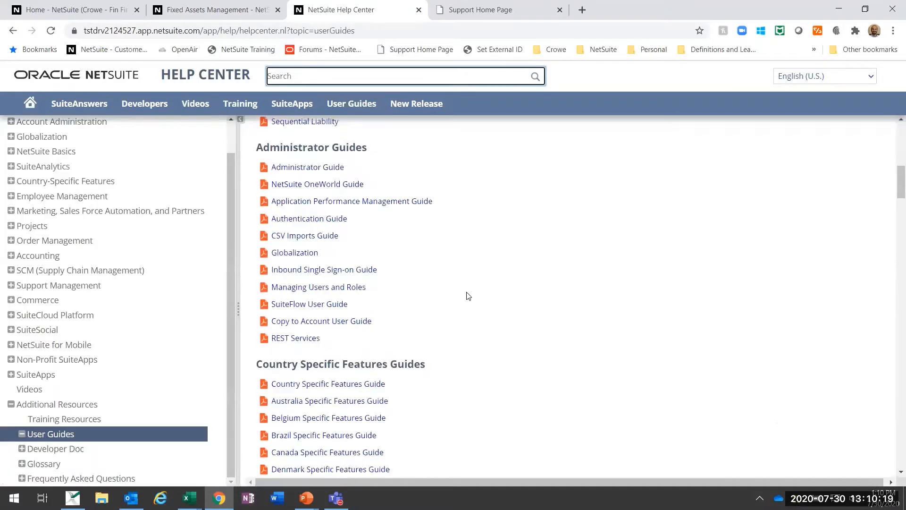
scroll(468, 287, "down", 4)
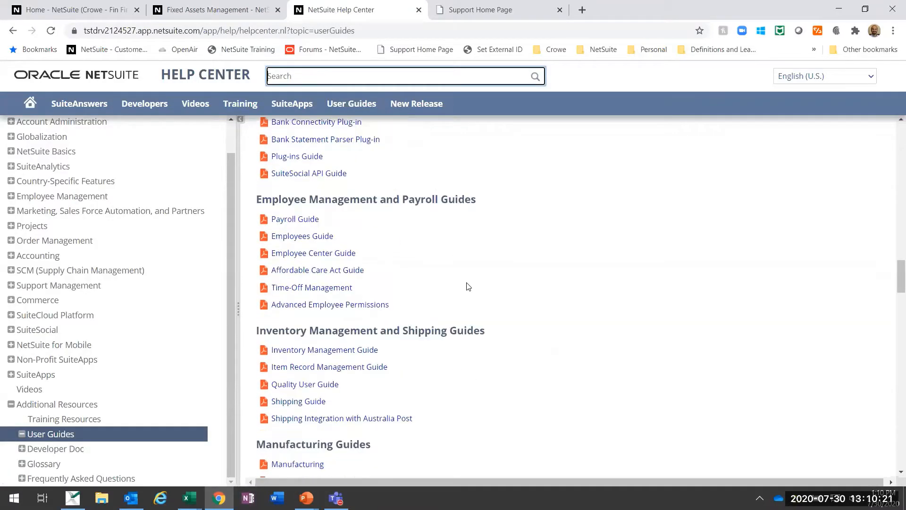
scroll(480, 277, "down", 4)
scroll(481, 278, "down", 10)
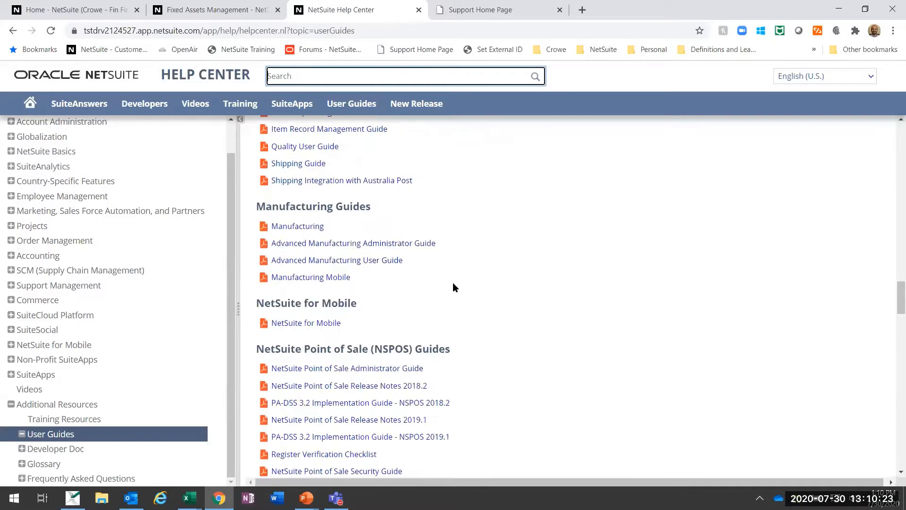
scroll(517, 190, "down", 13)
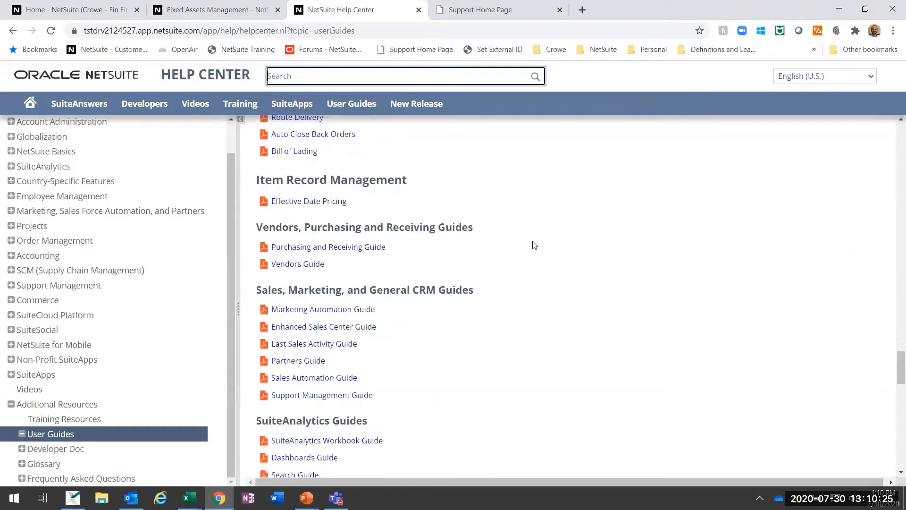
scroll(535, 245, "down", 1)
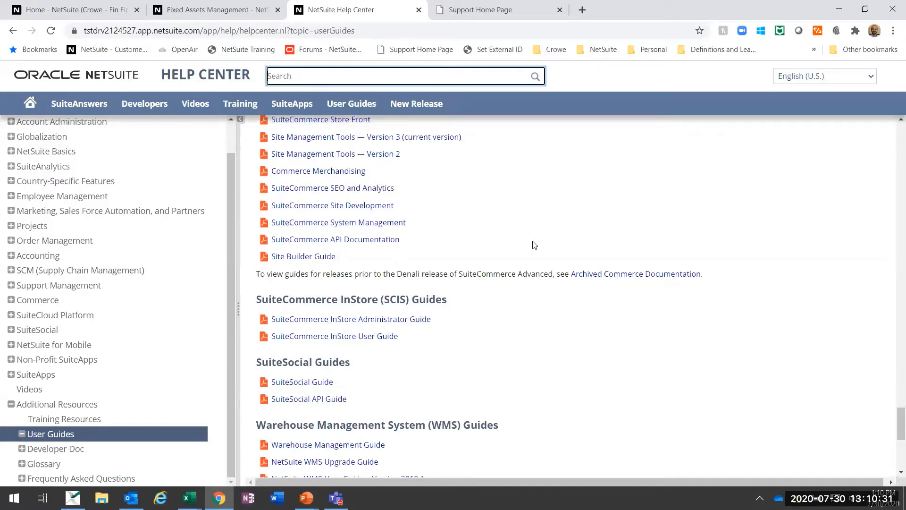
left_click(419, 11)
Step: Add the New Release portlet to the Home dashboard under Custom Content and finish personalizing
left_click(102, 4)
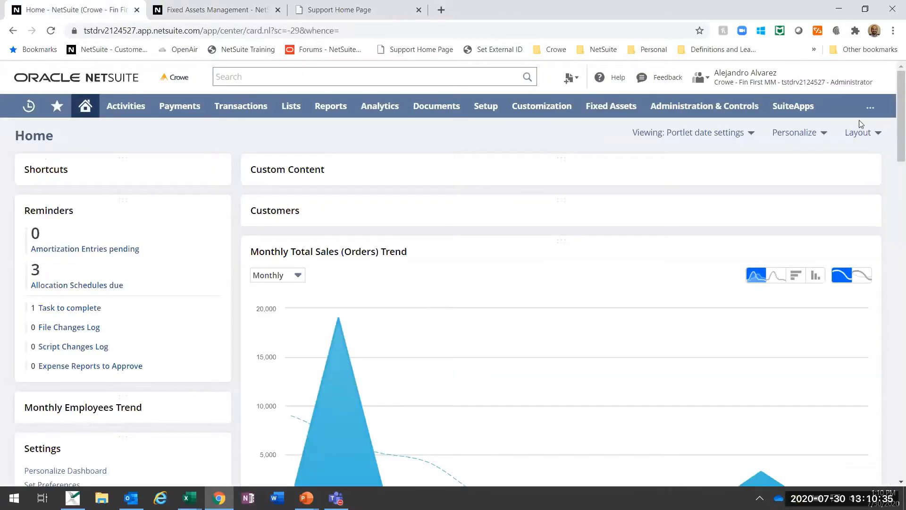
left_click(751, 134)
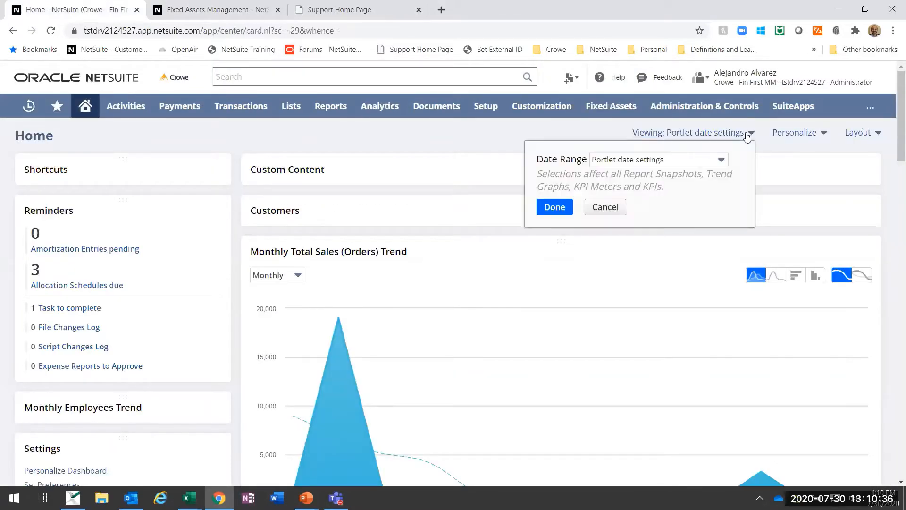
left_click(793, 134)
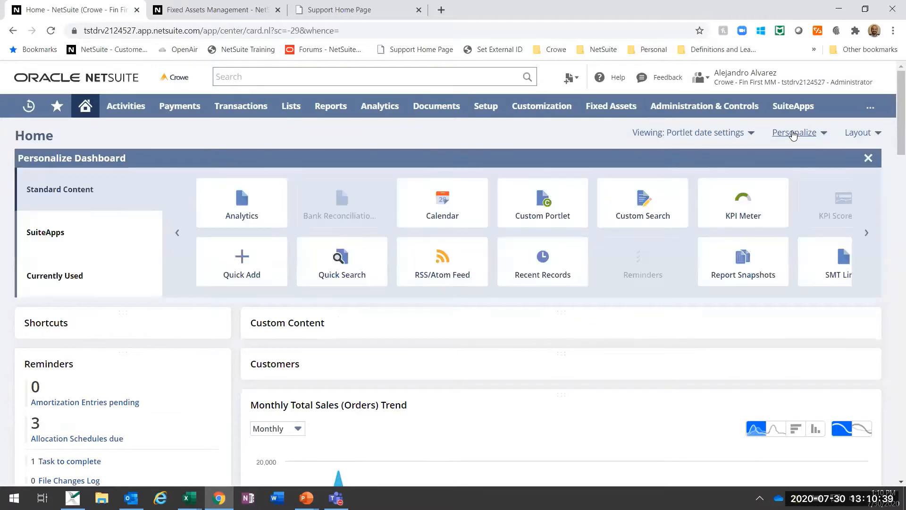
scroll(637, 259, "down", 2)
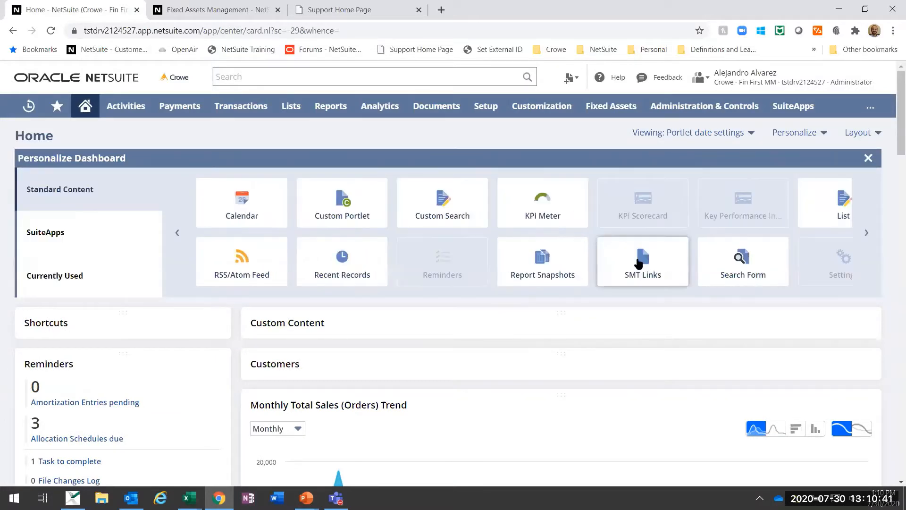
scroll(614, 236, "down", 3)
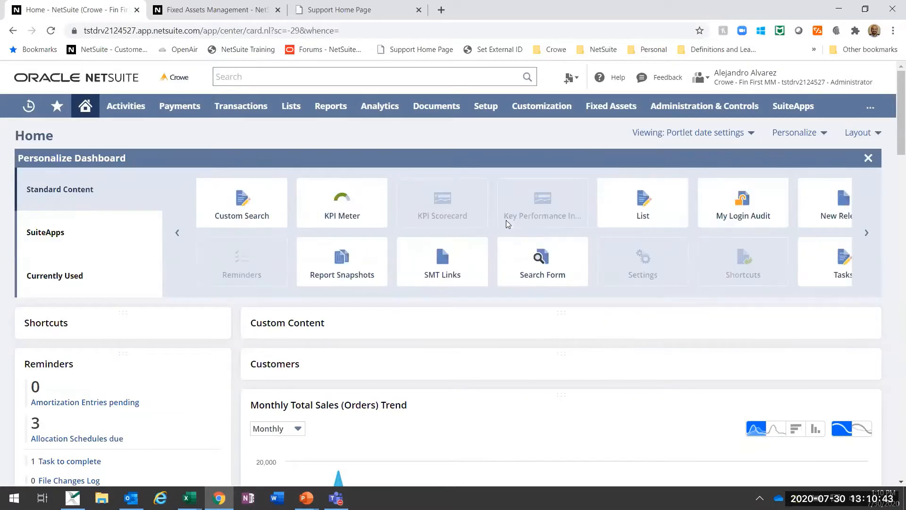
left_click_drag(660, 214, 516, 327)
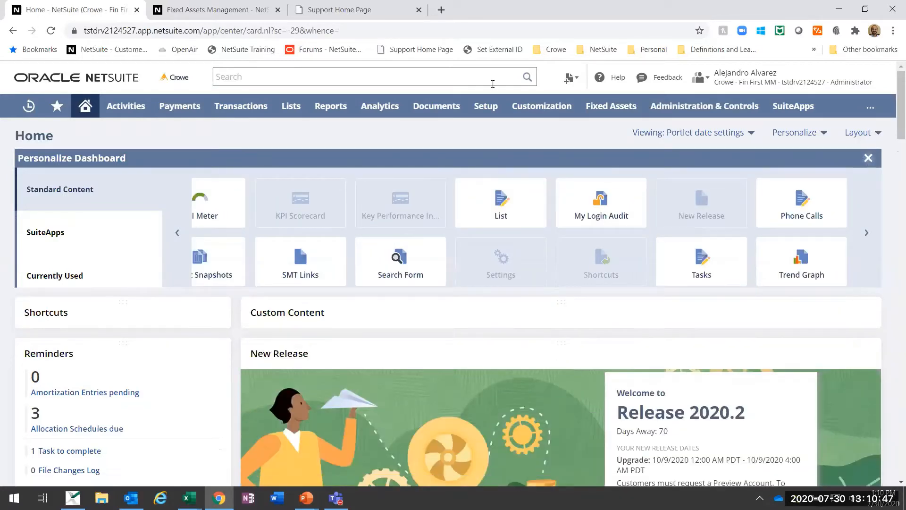
left_click(868, 159)
Step: Examine the New Release portlet's upgrade dates, feature summaries and resource links such as Release Notes
scroll(535, 199, "down", 2)
scroll(483, 211, "up", 2)
scroll(532, 232, "down", 2)
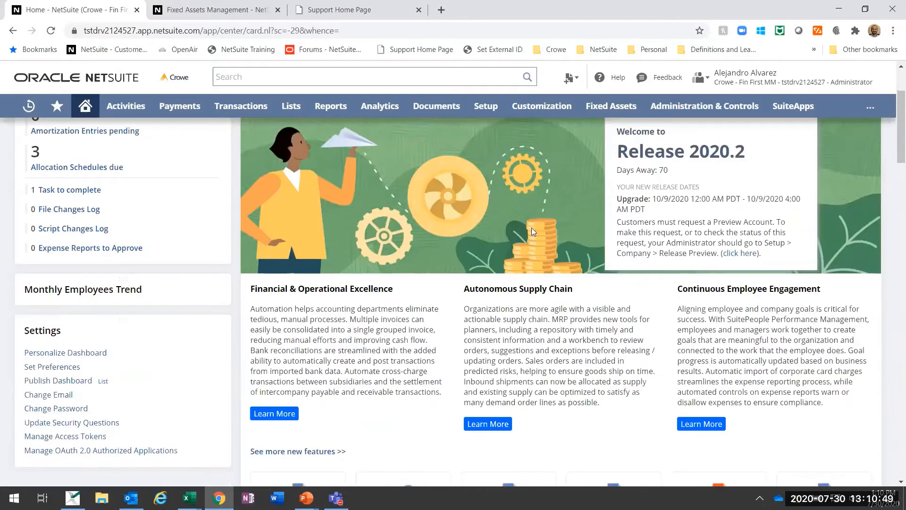
scroll(446, 217, "up", 2)
scroll(439, 241, "down", 2)
scroll(611, 369, "down", 1)
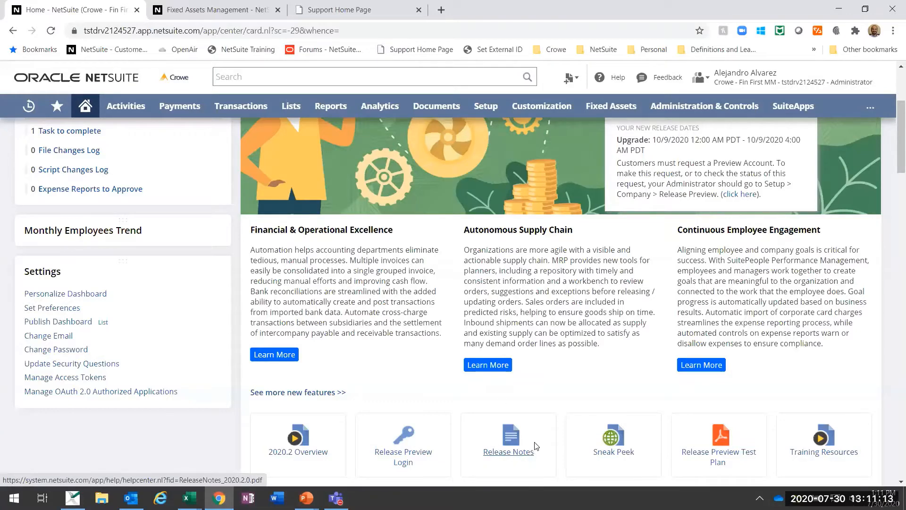
scroll(547, 373, "up", 1)
scroll(597, 310, "up", 3)
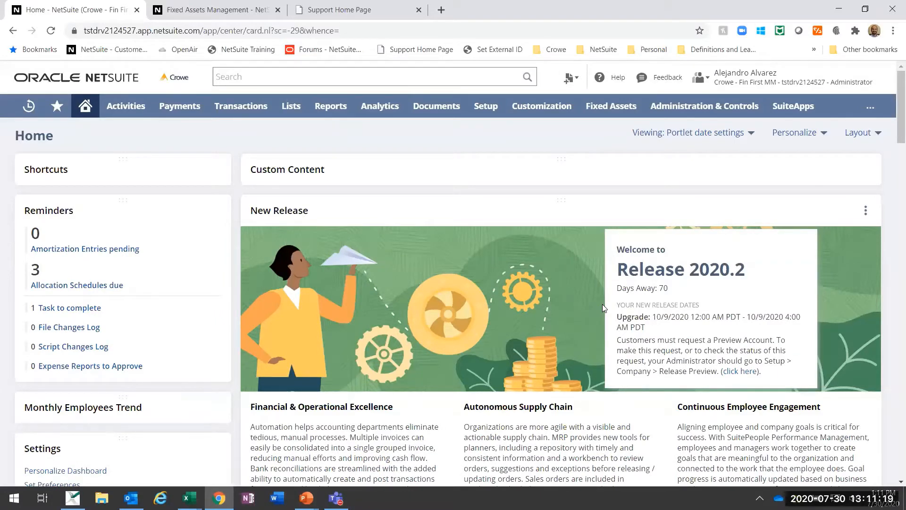
Step: Close the Fixed Assets Management and Support Home Page tabs, keeping only the Home dashboard
left_click(275, 11)
left_click(280, 9)
left_click(280, 9)
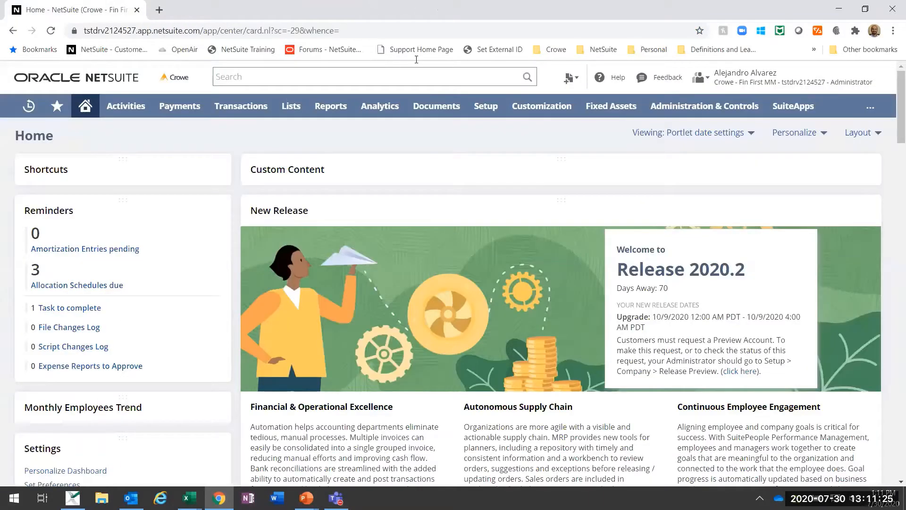
Step: Open the Fixed Assets setup lists for Asset Transfer Accounts, Asset Types and Depreciation Methods in separate new tabs
mouse_move(610, 107)
mouse_move(599, 152)
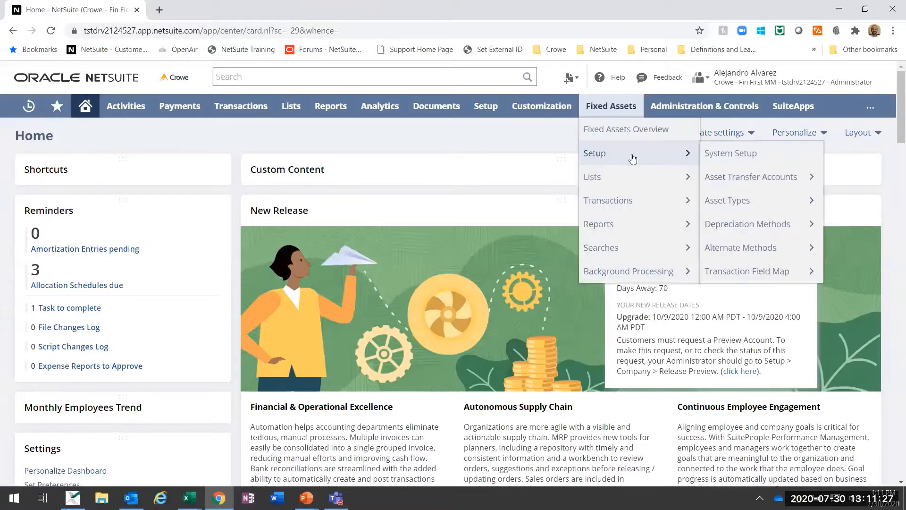
mouse_move(726, 198)
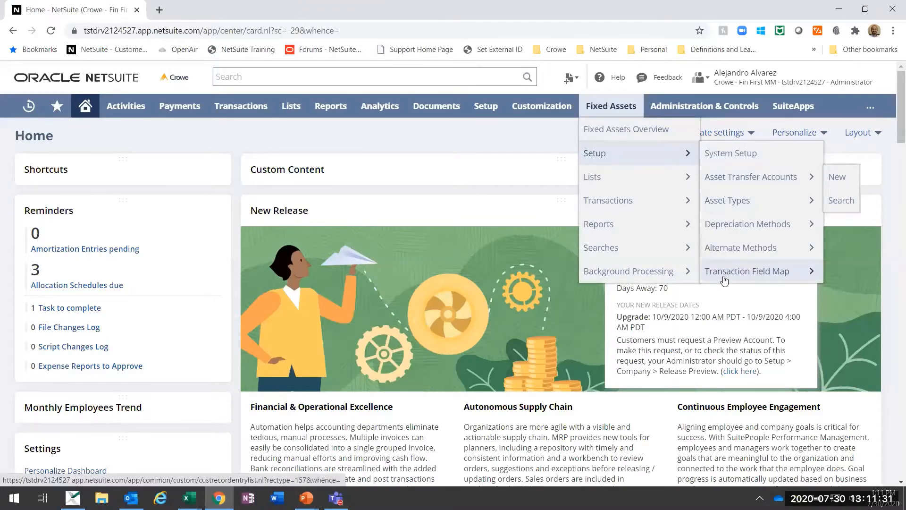
right_click(731, 179)
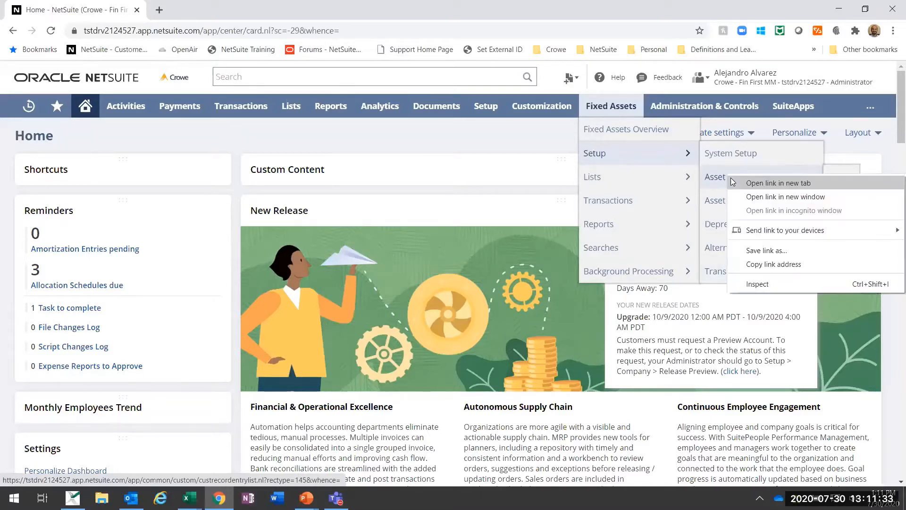
left_click(732, 183)
right_click(816, 200)
left_click(822, 207)
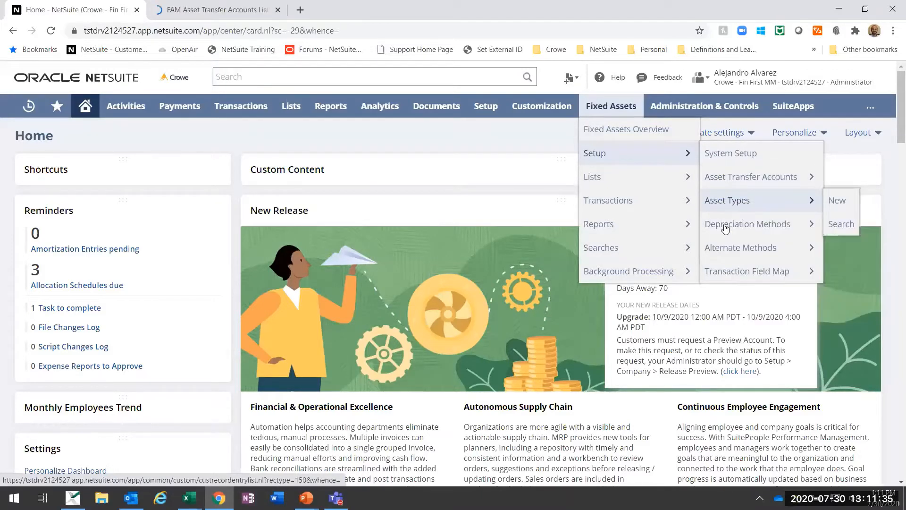
right_click(725, 229)
left_click(751, 235)
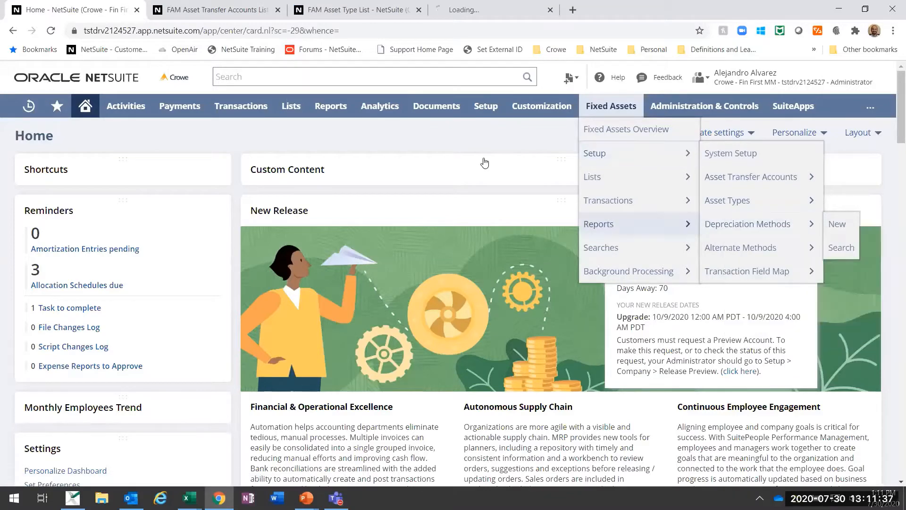
Step: Review the asset transfer accounts by origin and destination subsidiary, and the list of asset types
left_click(226, 10)
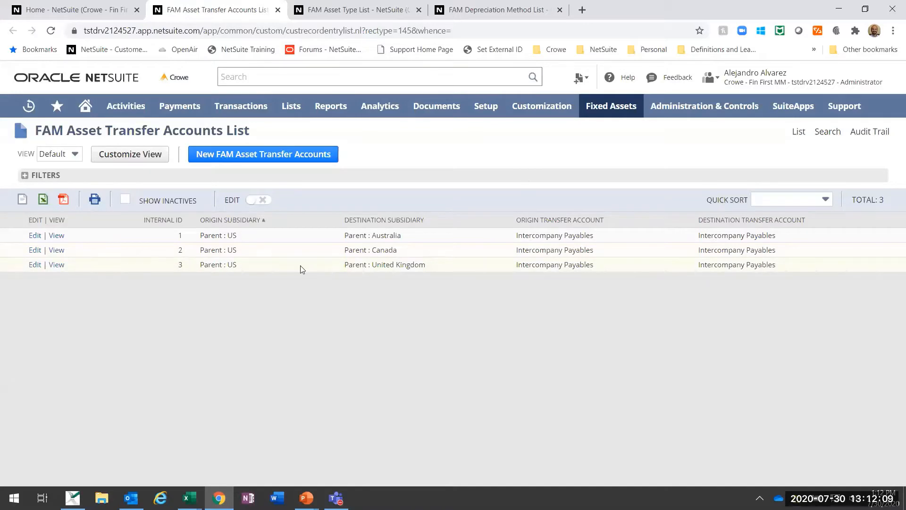
left_click(352, 10)
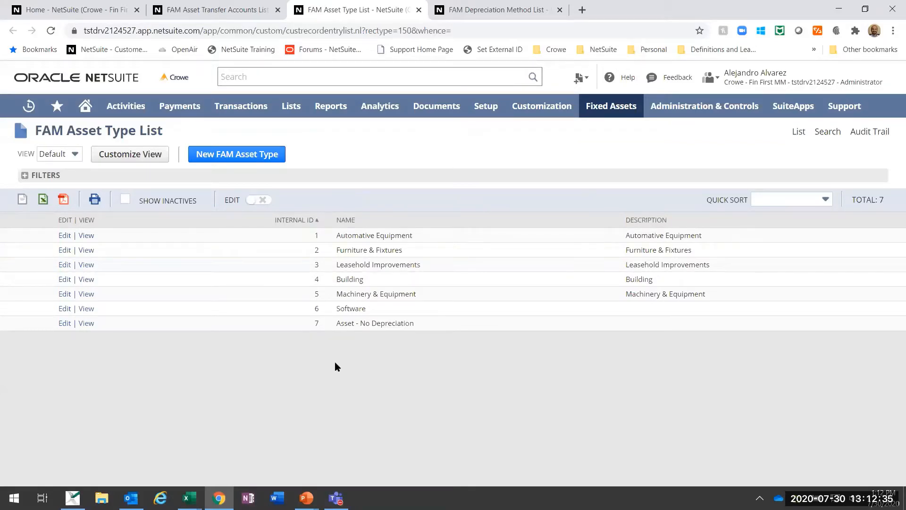
Step: Open the Chart of Accounts in a new tab and examine the Fixed Assets and Accumulated Depreciation accounts
mouse_move(290, 107)
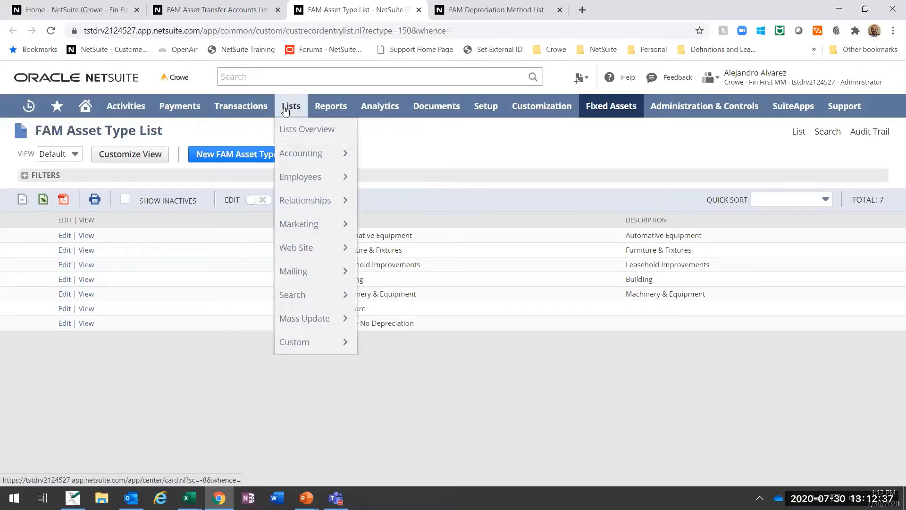
mouse_move(284, 157)
right_click(370, 154)
left_click(391, 158)
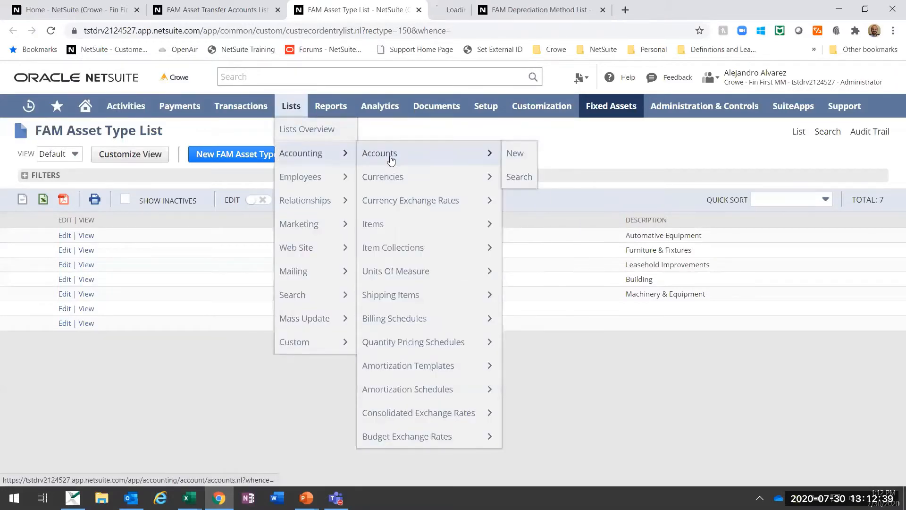
key("ctrl+Tab")
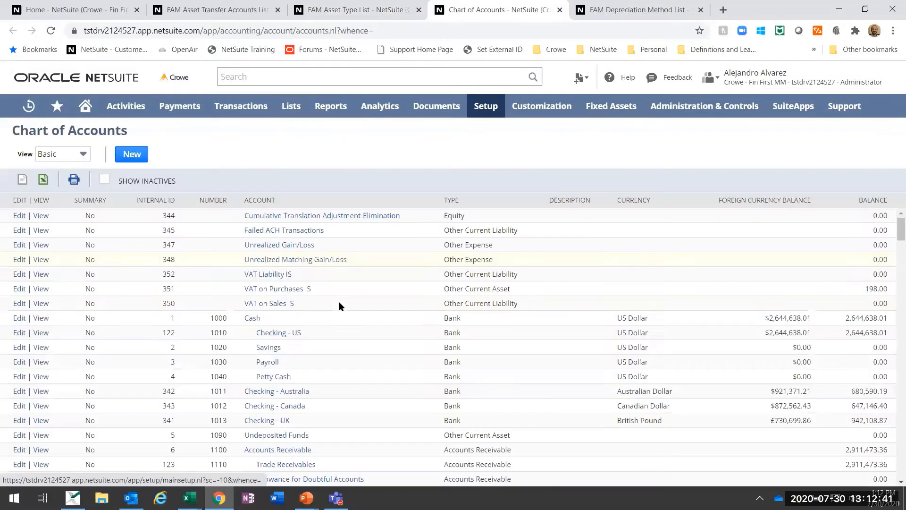
scroll(340, 305, "down", 6)
scroll(352, 308, "down", 5)
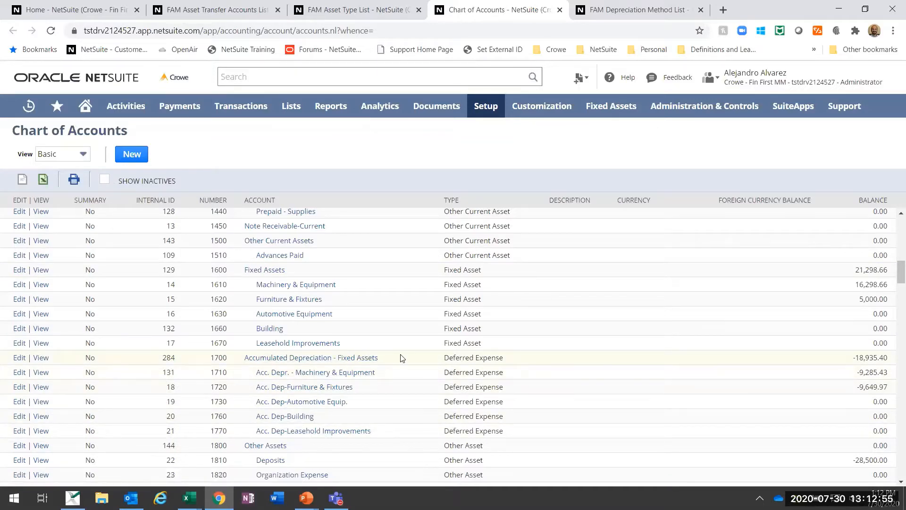
scroll(373, 286, "down", 1)
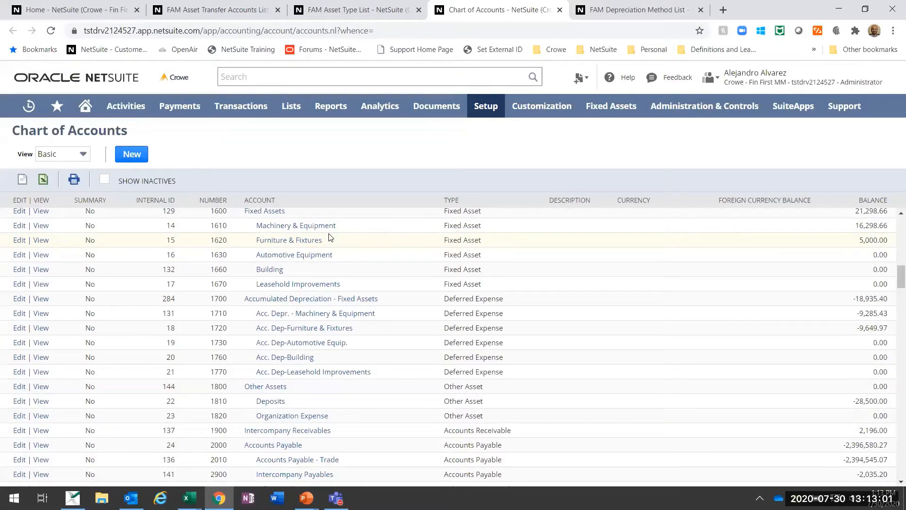
Step: From the asset type list, open the Furniture & Fixtures record in a new tab and put it in edit mode
left_click(366, 7)
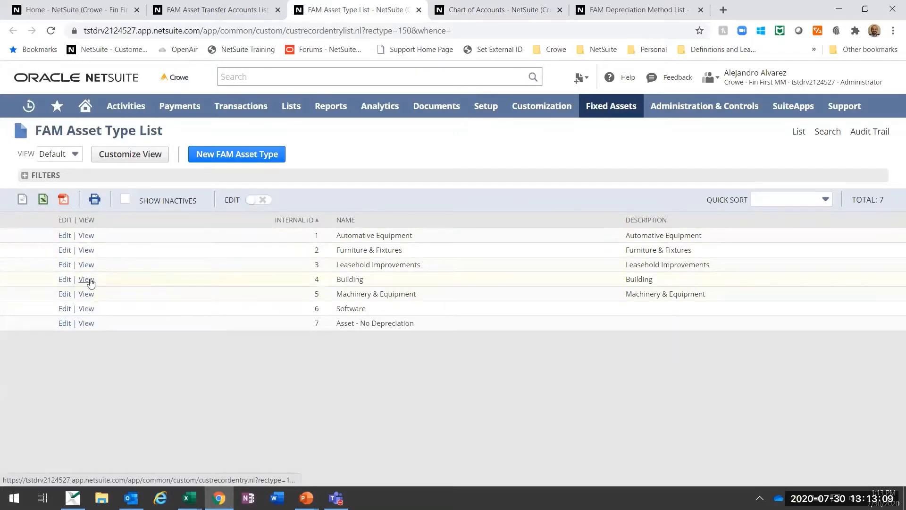
right_click(91, 255)
left_click(143, 264)
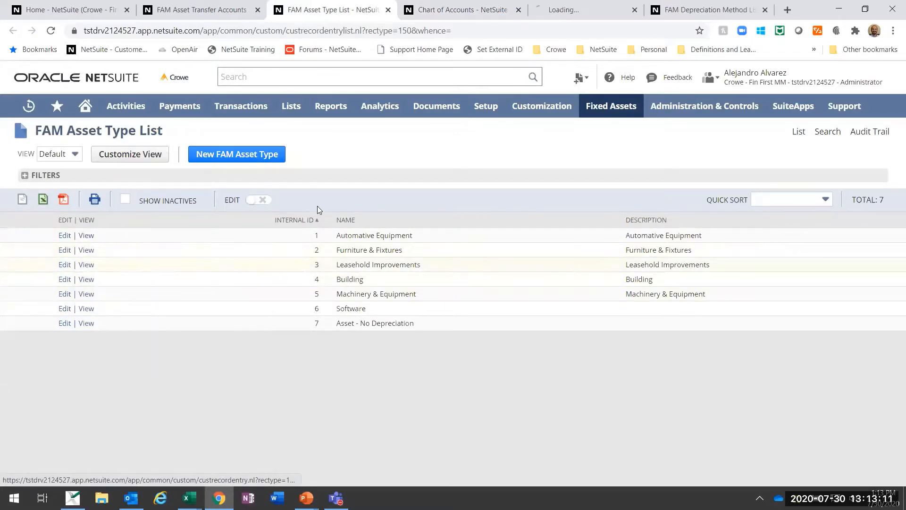
left_click(555, 9)
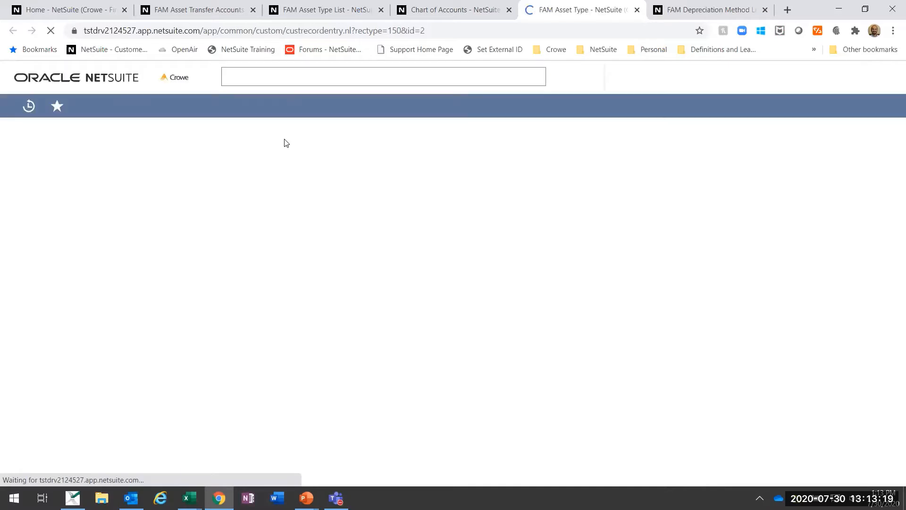
left_click(25, 173)
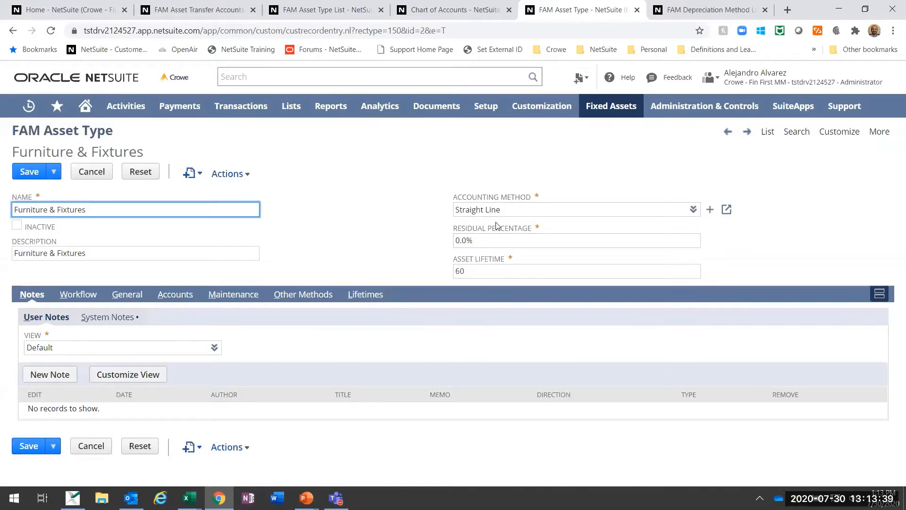
Step: Review the General defaults of the Furniture & Fixtures asset type and bring up its Revision Rules options
left_click(118, 297)
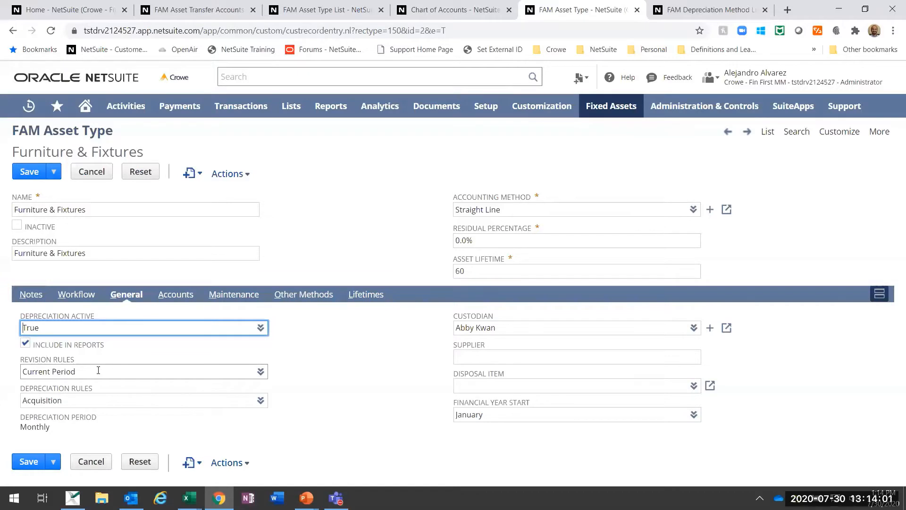
left_click(259, 372)
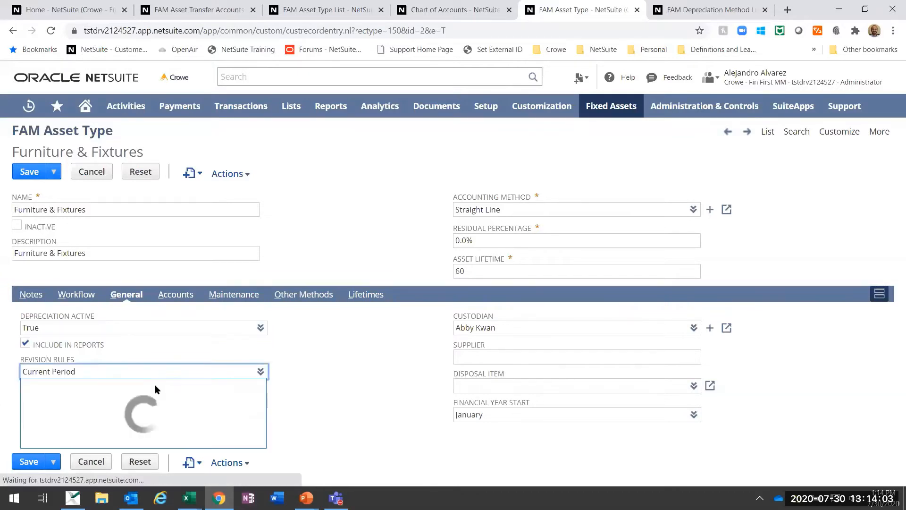
left_click(292, 224)
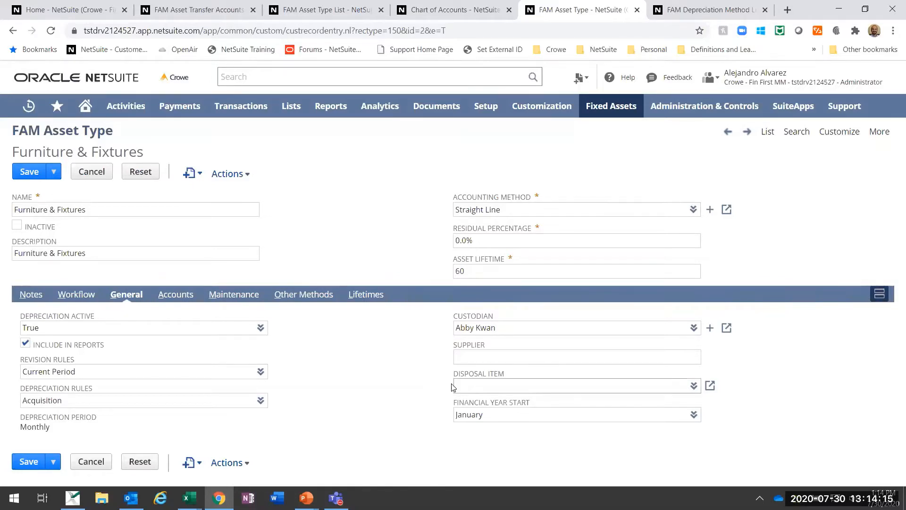
Step: Review the Furniture & Fixtures asset type's Accounts and Maintenance settings, and leave edit mode without saving
left_click(174, 294)
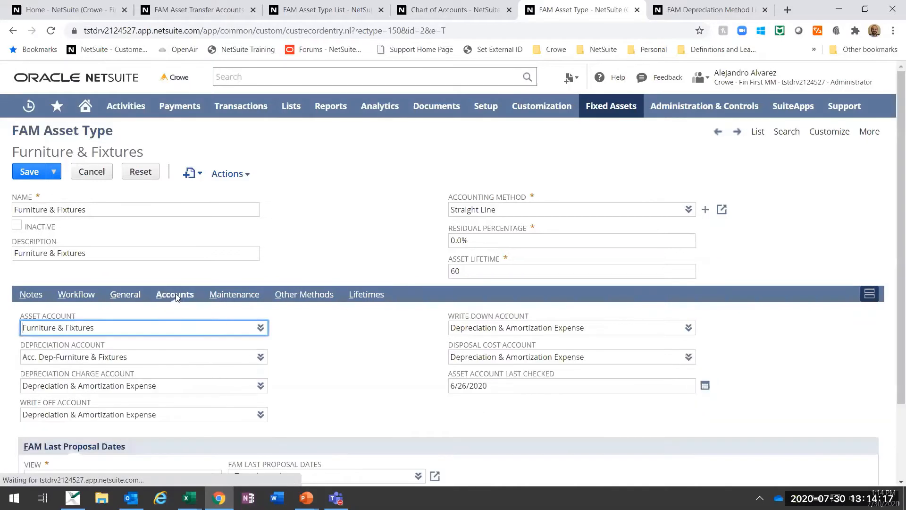
scroll(232, 293, "down", 2)
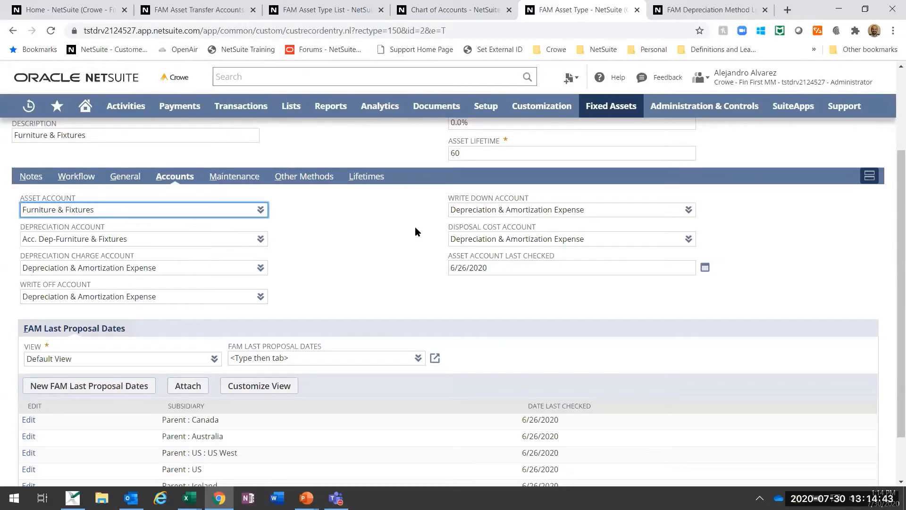
left_click(228, 176)
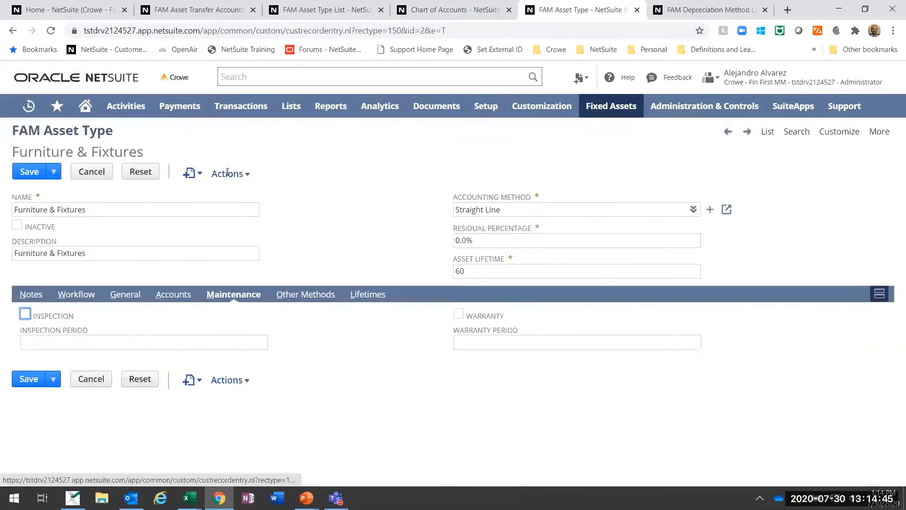
mouse_move(228, 175)
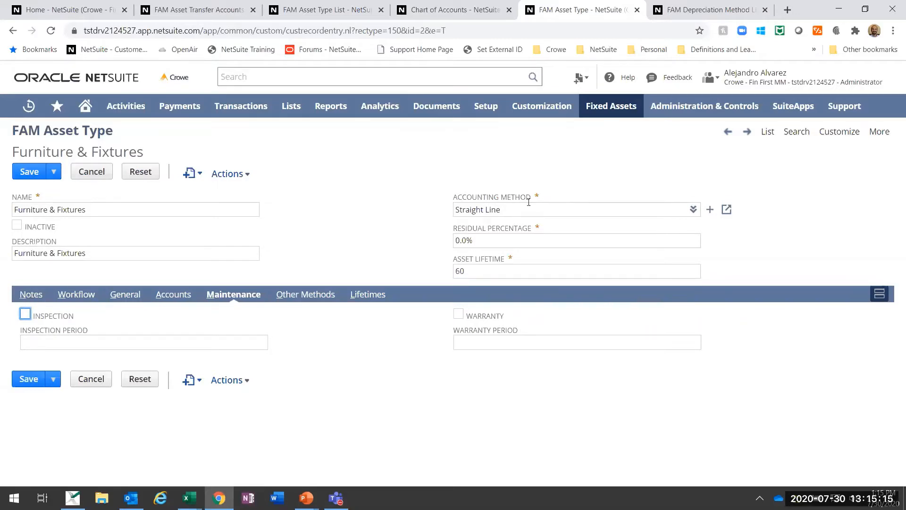
left_click(91, 171)
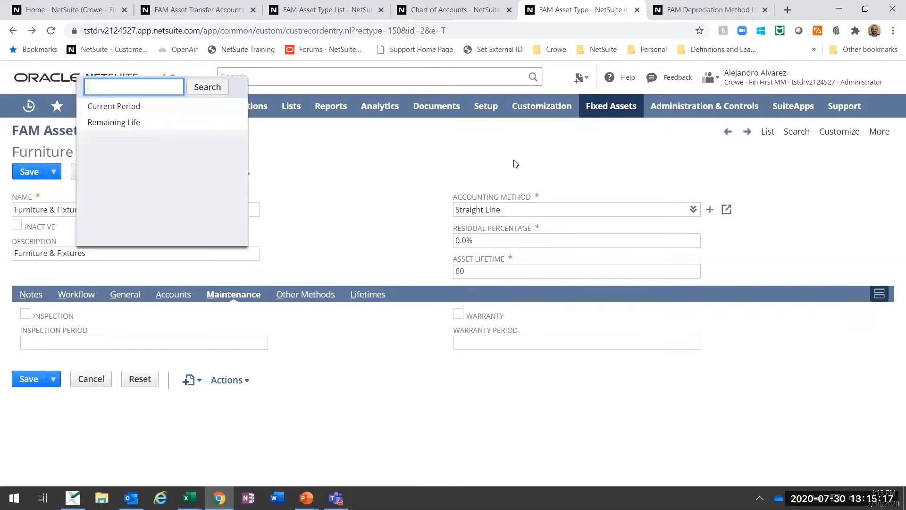
left_click(296, 165)
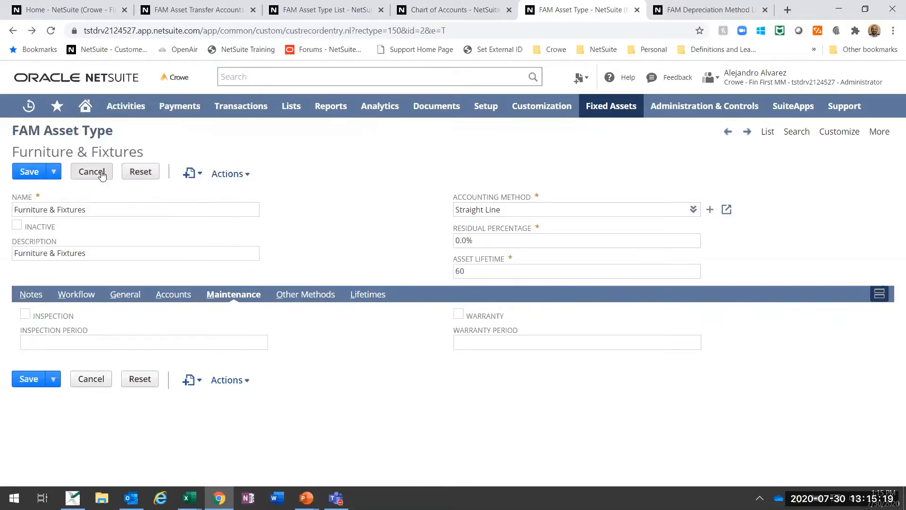
left_click(100, 172)
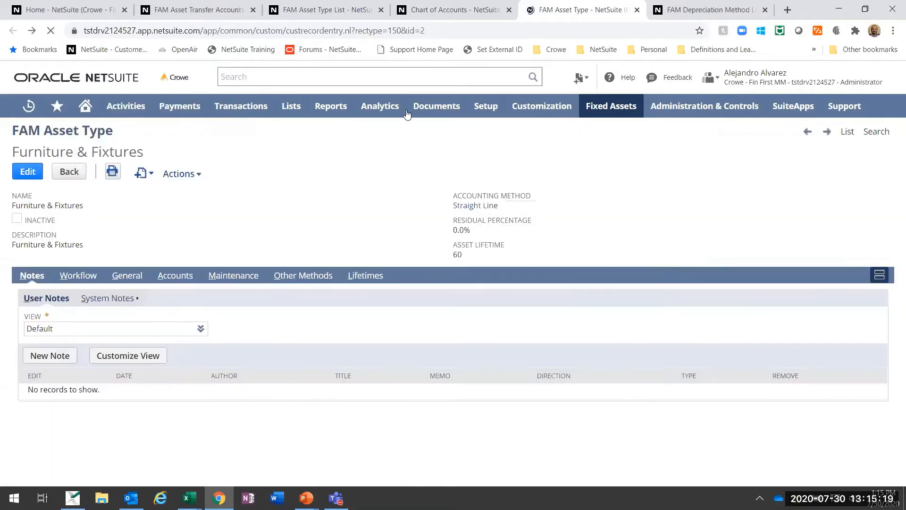
Step: Review the names, descriptions and formulas in the depreciation method list, highlighting the 250% Declining Balance formula
left_click(682, 6)
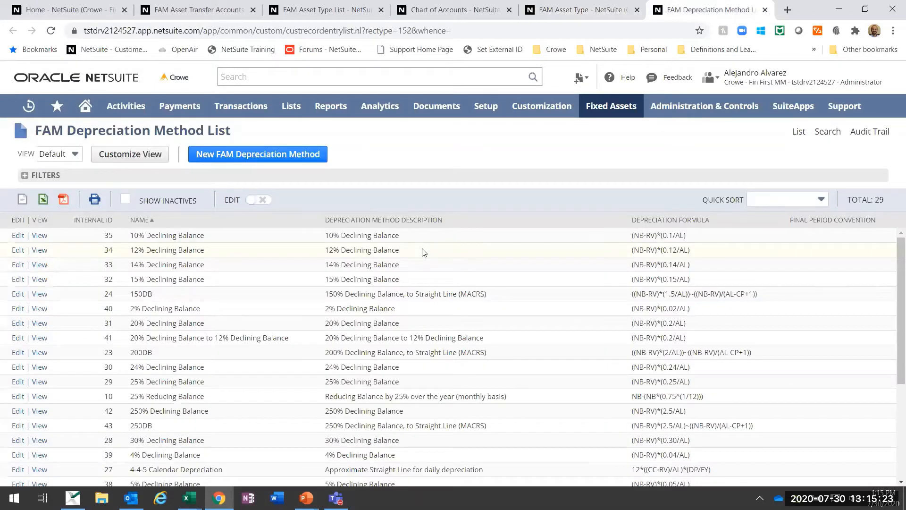
scroll(424, 252, "down", 4)
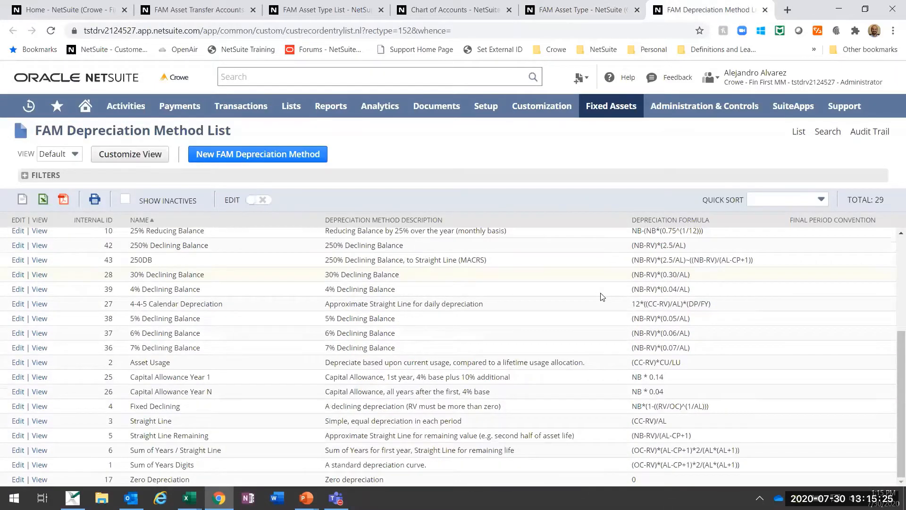
scroll(602, 296, "up", 4)
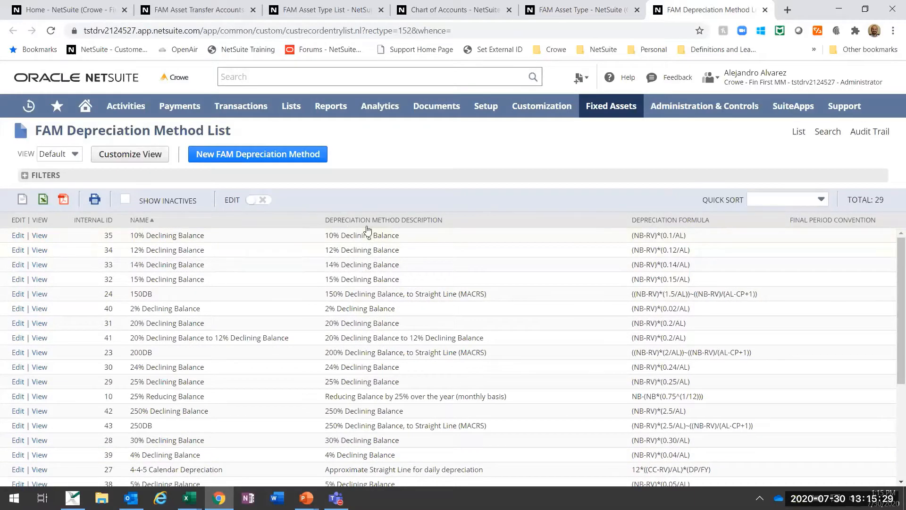
scroll(490, 267, "down", 1)
scroll(490, 267, "down", 2)
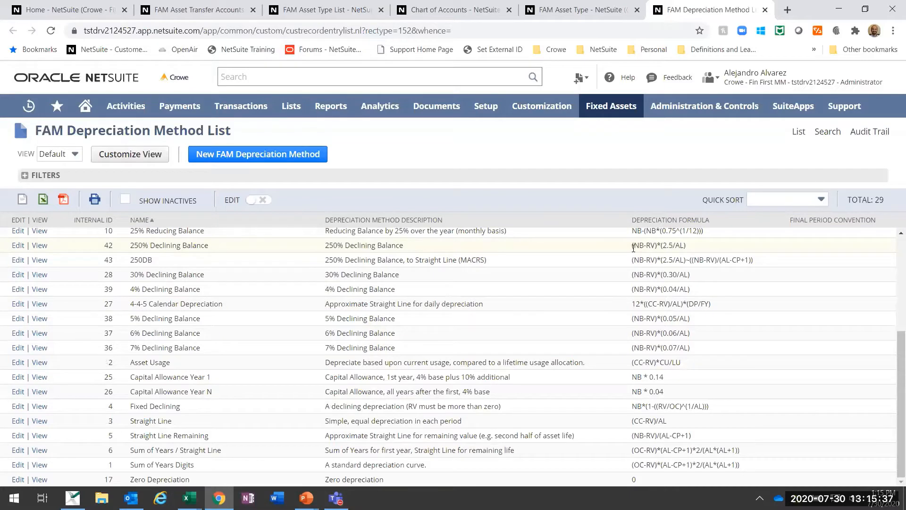
left_click_drag(633, 246, 700, 249)
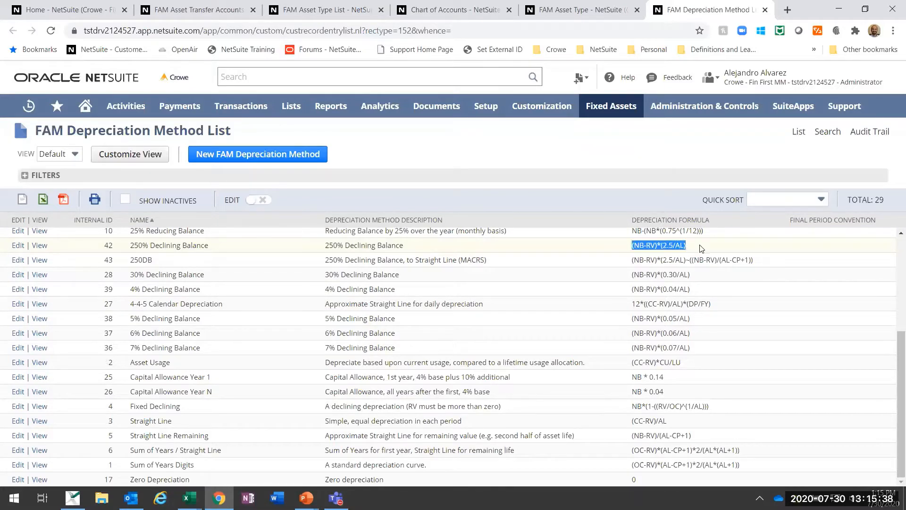
left_click(669, 165)
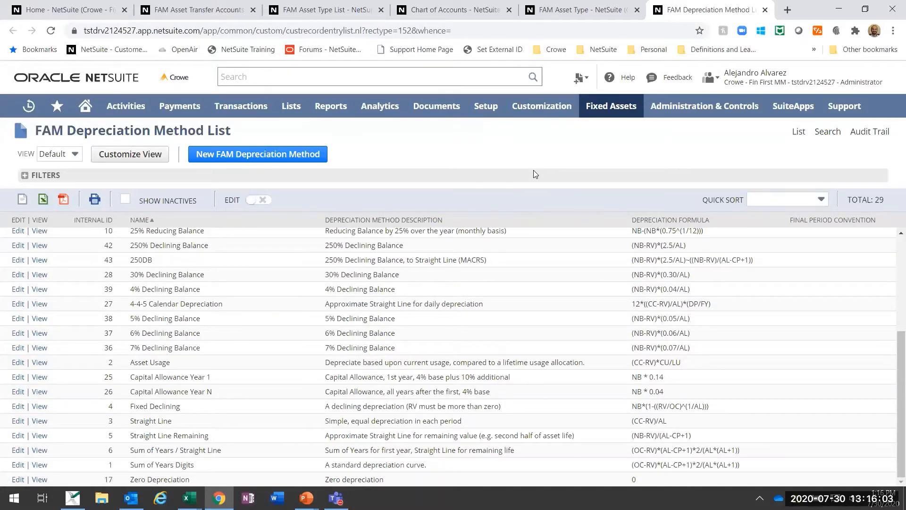
Step: Open the Fixed Assets Alternate Methods list in a new tab and view its entries
mouse_move(614, 107)
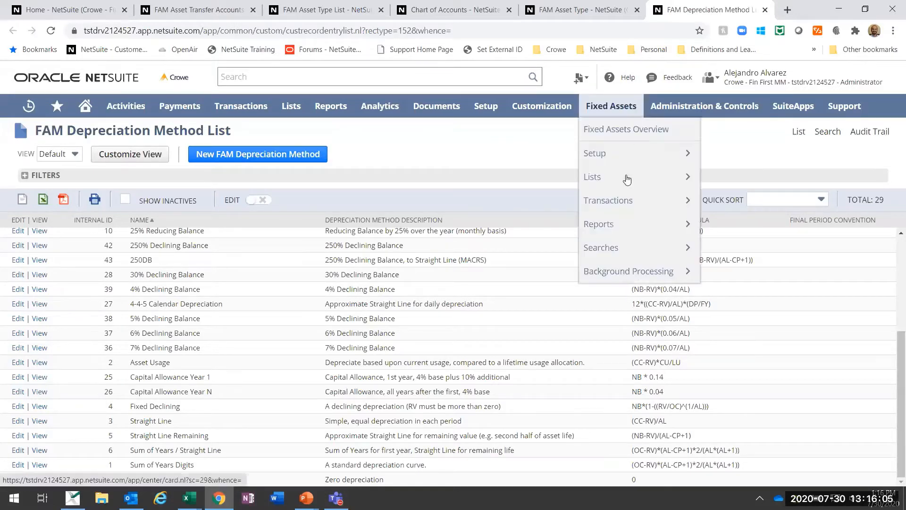
mouse_move(633, 158)
mouse_move(744, 253)
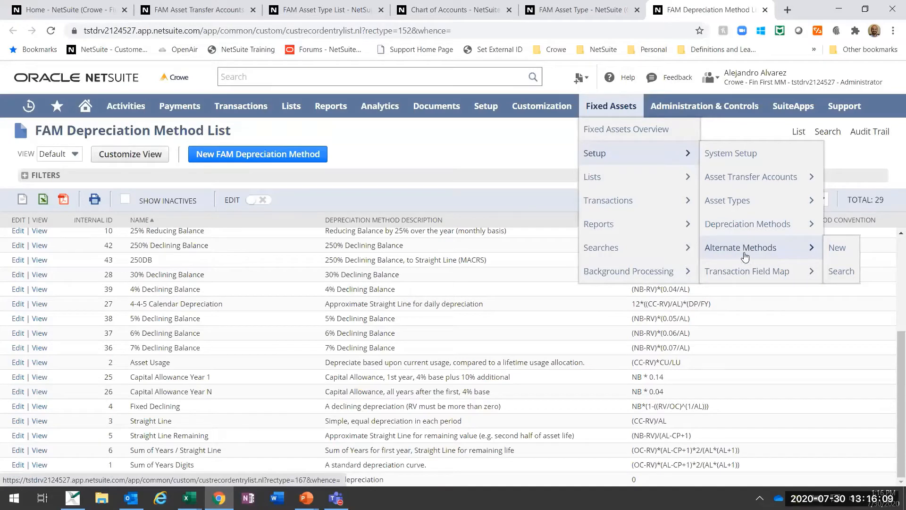
right_click(746, 253)
left_click(761, 257)
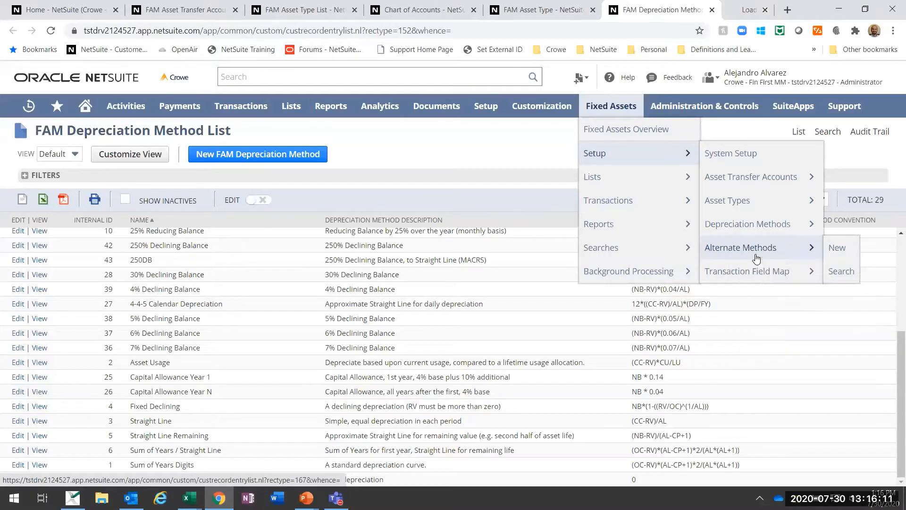
left_click(714, 11)
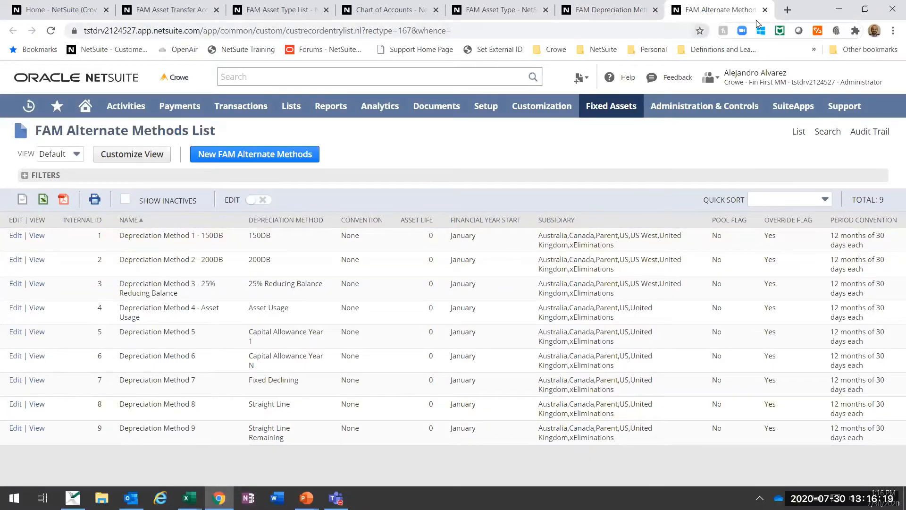
Step: Close the Alternate Methods, Depreciation Method, Asset Type, Chart of Accounts and Asset Transfer Accounts tabs, keeping only the Home dashboard
left_click(765, 10)
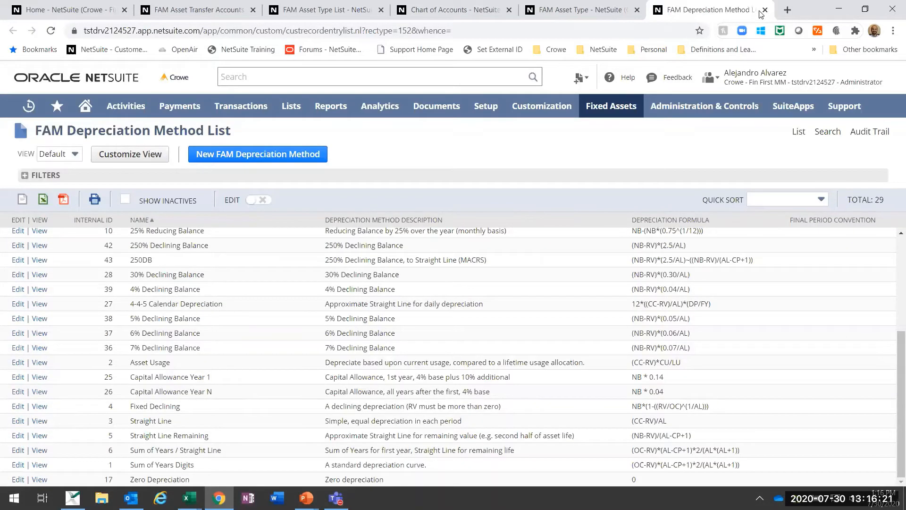
left_click(765, 10)
left_click(702, 10)
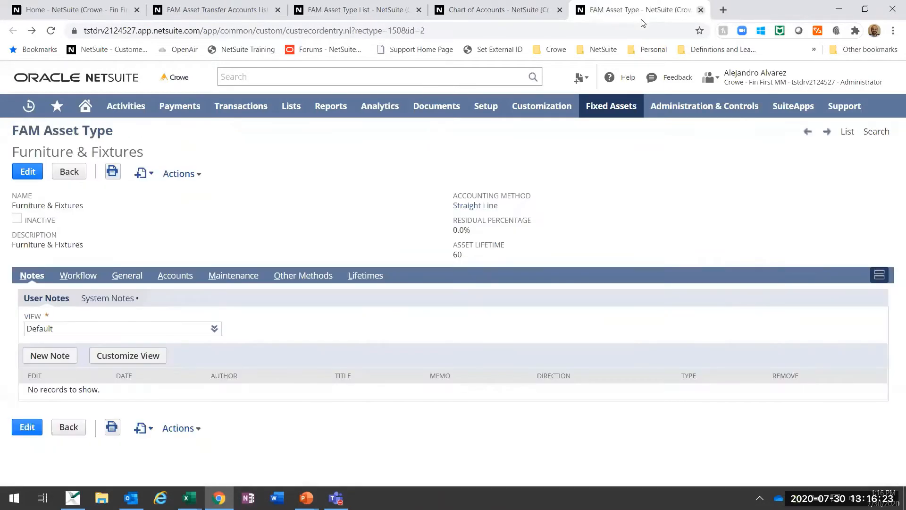
left_click(560, 10)
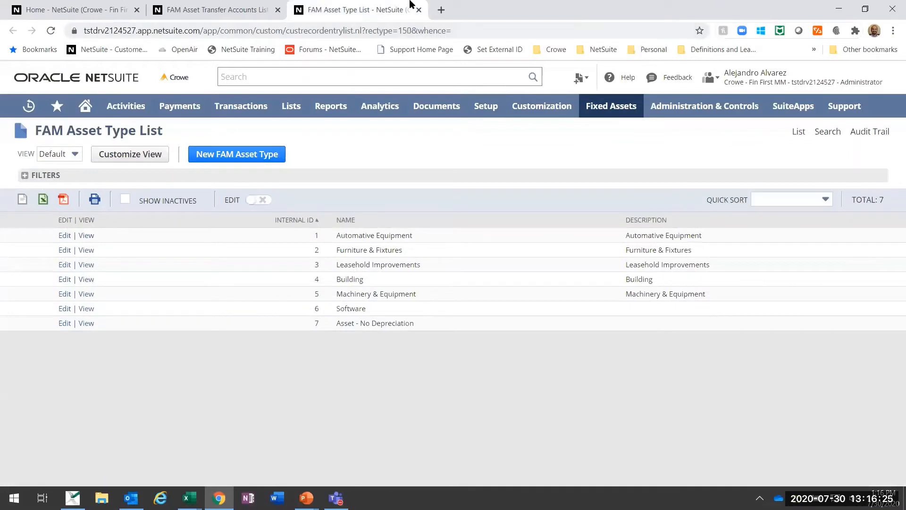
left_click(419, 10)
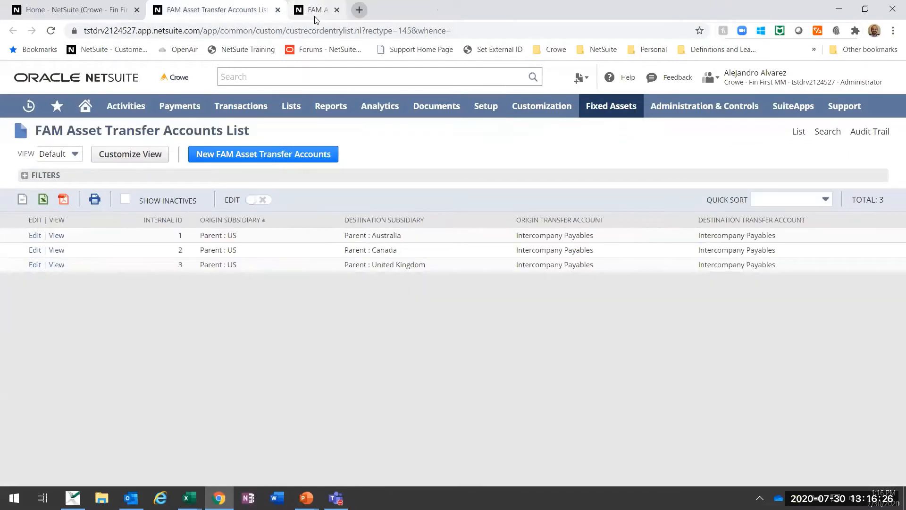
left_click(277, 10)
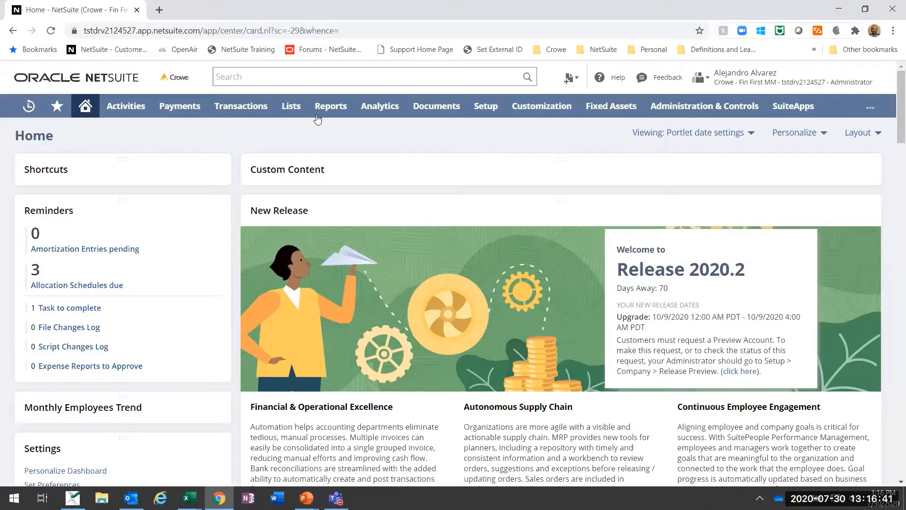
Step: Open a new vendor bill form in a separate browser tab and switch to it
mouse_move(213, 108)
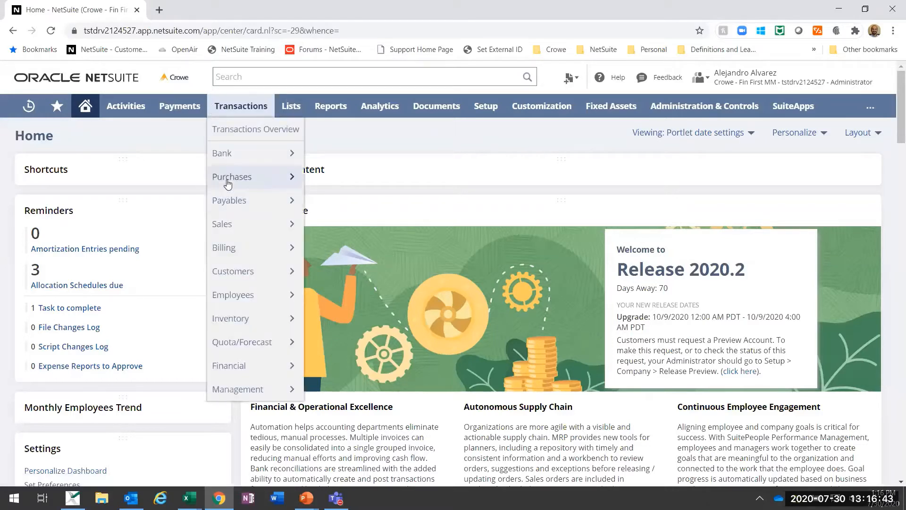
mouse_move(228, 185)
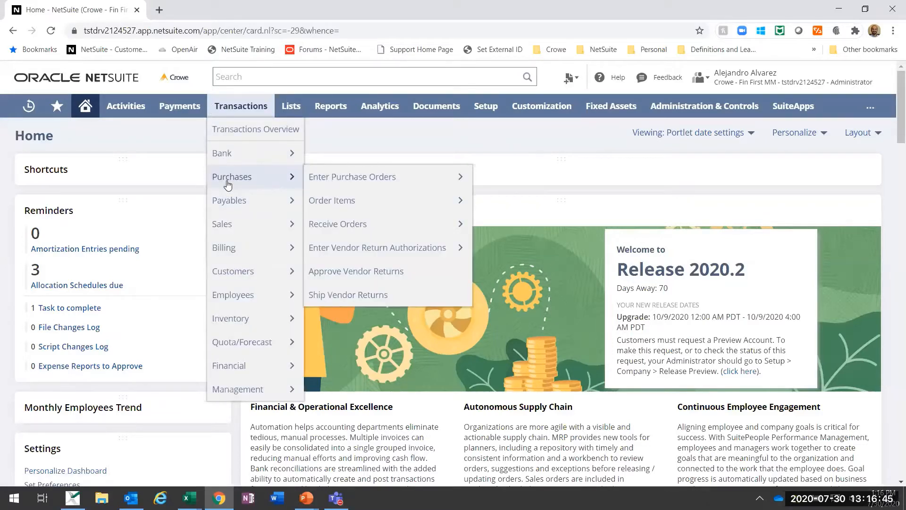
mouse_move(253, 208)
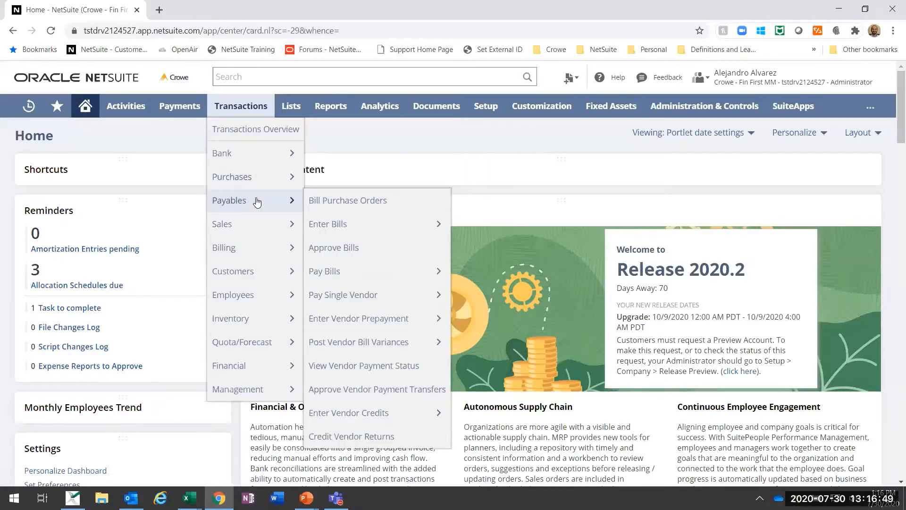
right_click(327, 228)
left_click(350, 233)
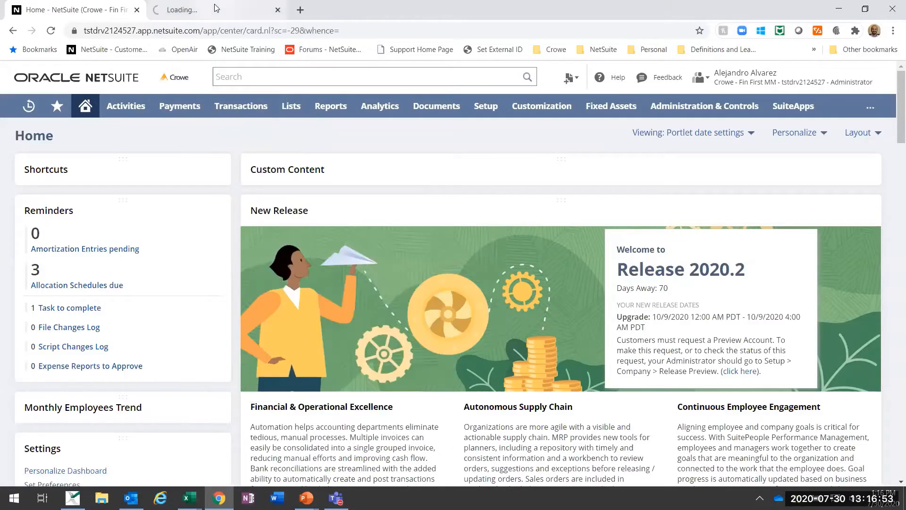
left_click(216, 8)
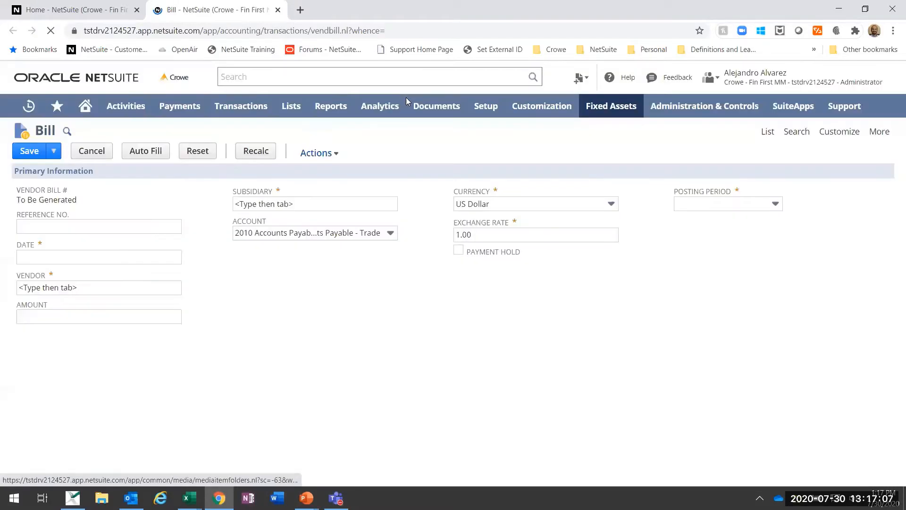
Step: Select ACOM Business Solutions from the vendor list as the bill's vendor
left_click(104, 260)
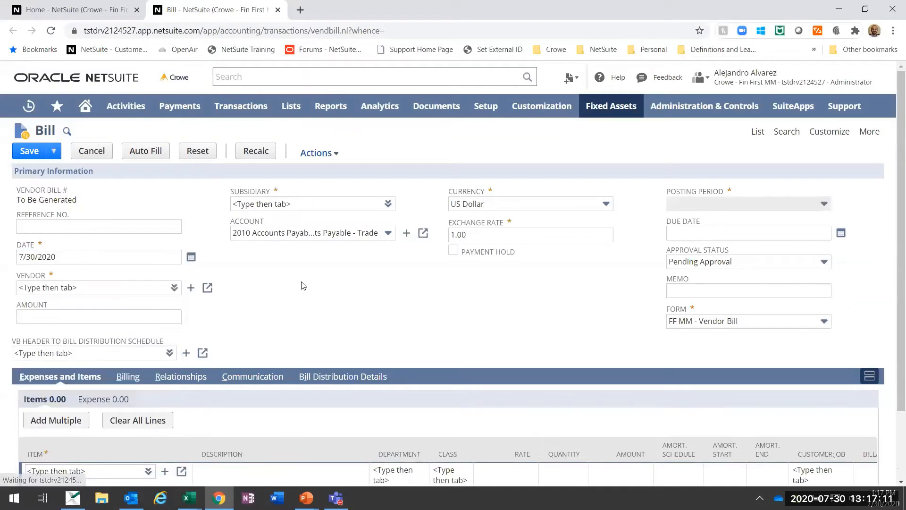
left_click(164, 291)
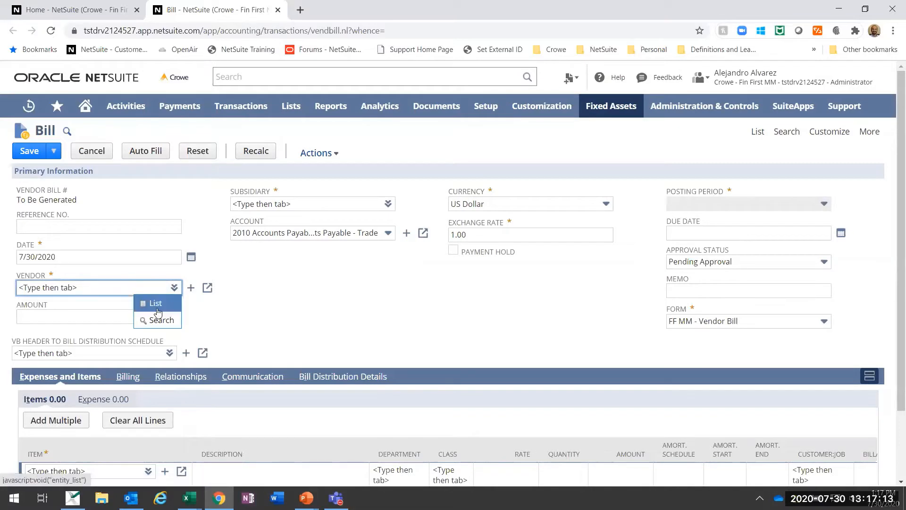
left_click(156, 304)
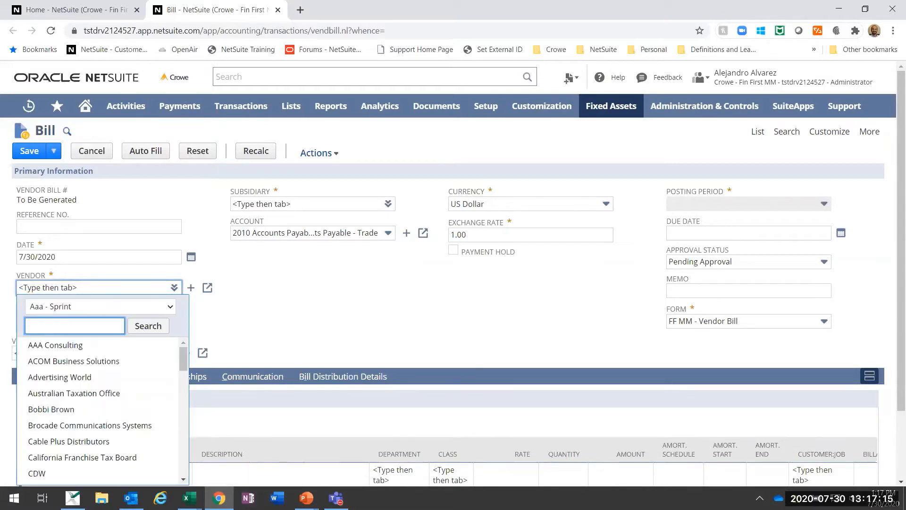
left_click(78, 361)
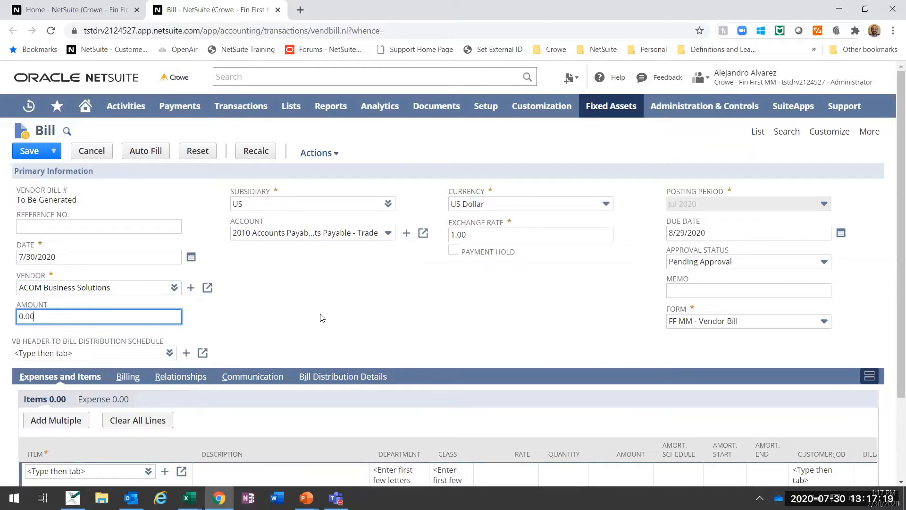
Step: Look over the bill form and set its approval status to Approved
scroll(294, 273, "down", 3)
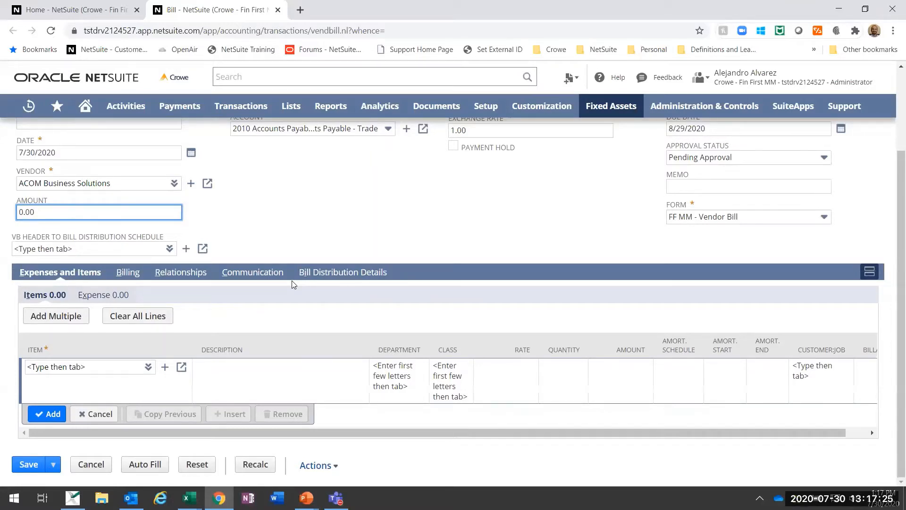
scroll(649, 227, "up", 1)
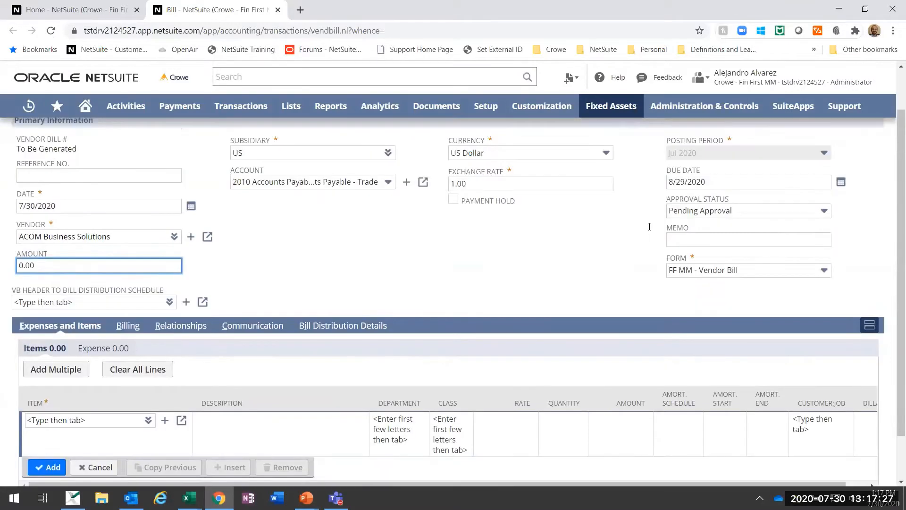
scroll(650, 227, "up", 1)
left_click(746, 261)
left_click(737, 291)
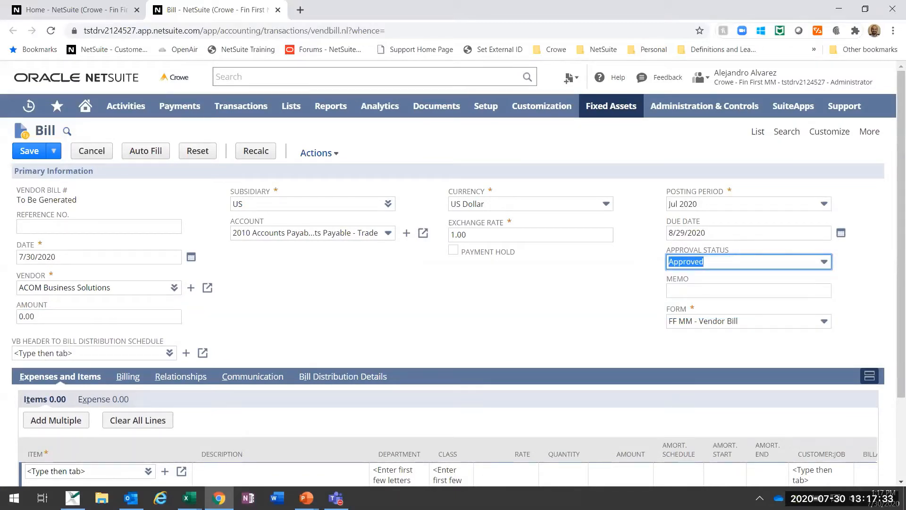
Step: Enter Asset 0001 as the bill's reference number
left_click(128, 223)
type("As")
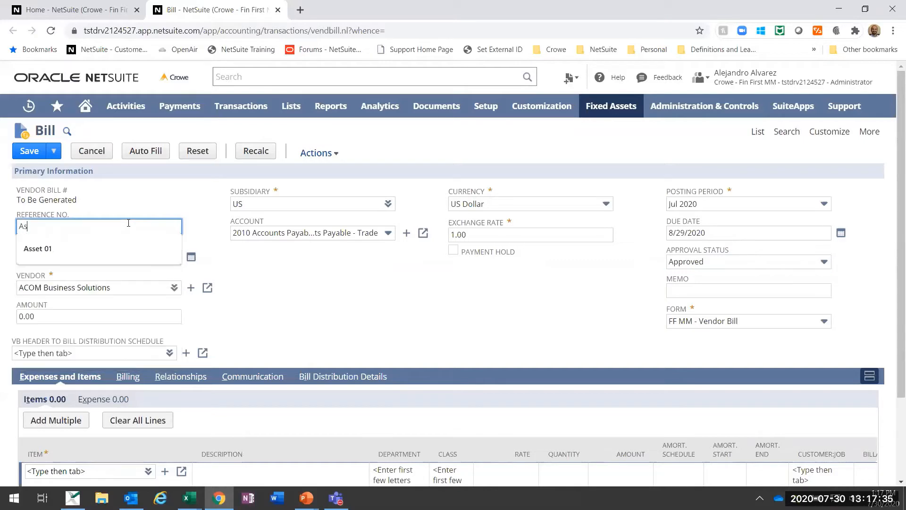
type("set 0001")
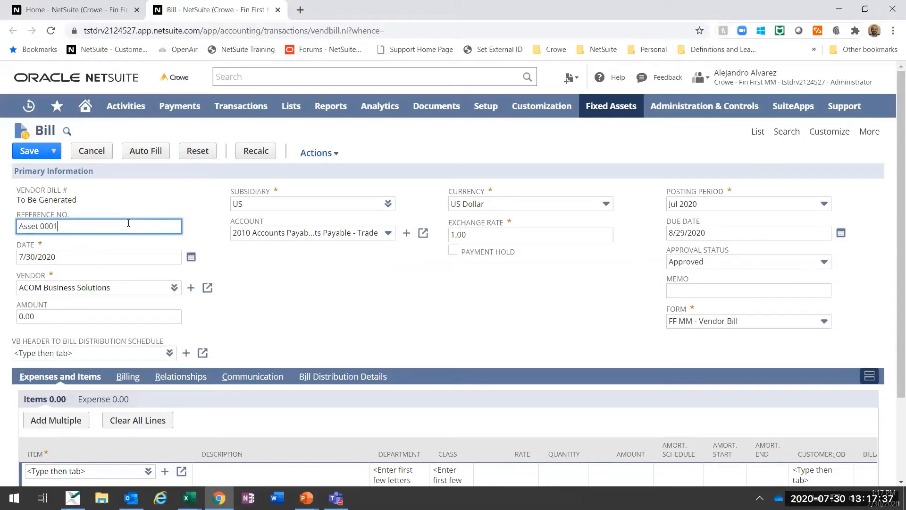
key("Tab")
Step: Filter the bill's item list to non-inventory items and choose Dell Laptop for the first item line
scroll(252, 264, "down", 2)
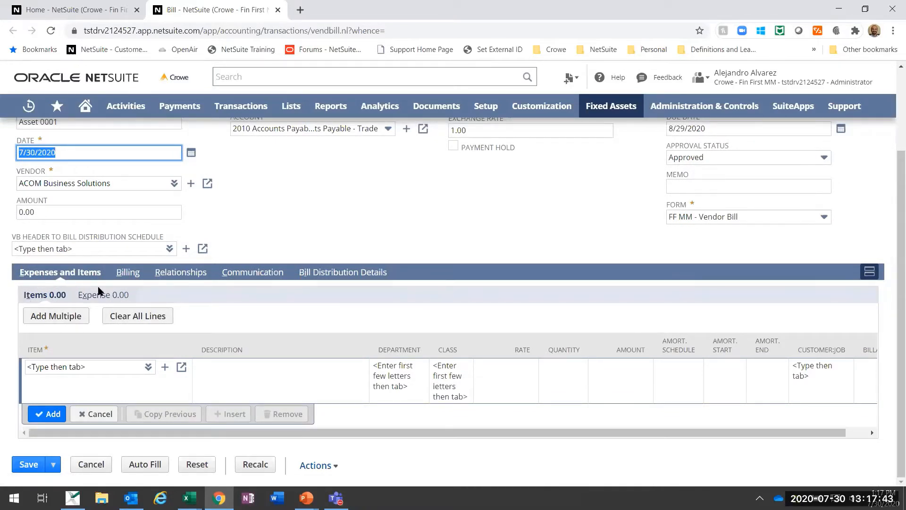
left_click(68, 373)
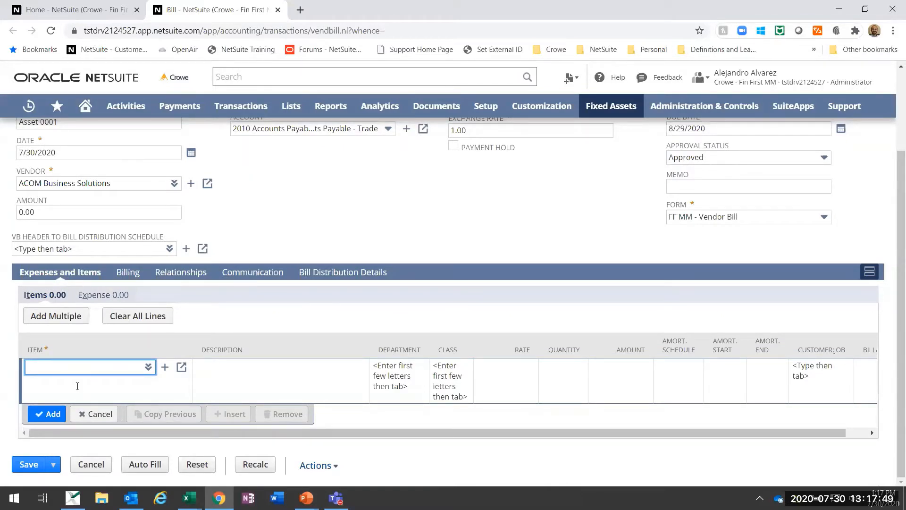
left_click(149, 366)
left_click(145, 341)
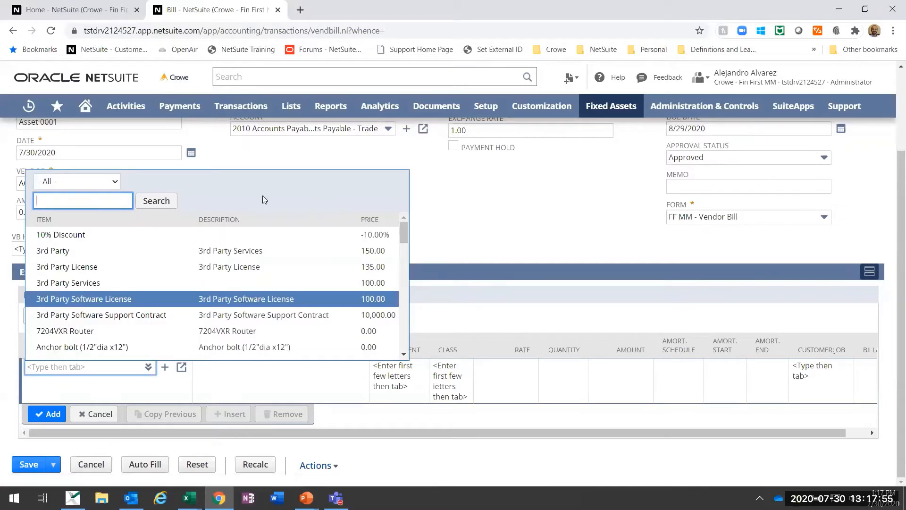
left_click(112, 184)
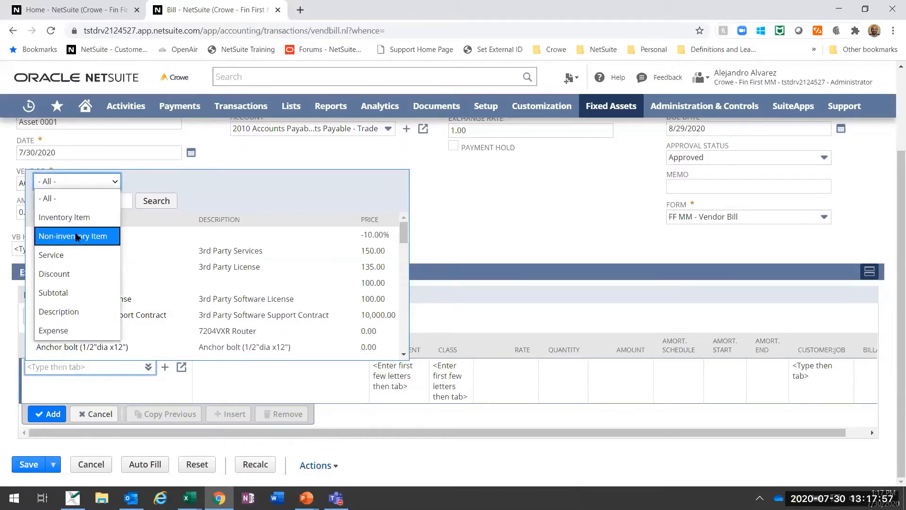
left_click(77, 237)
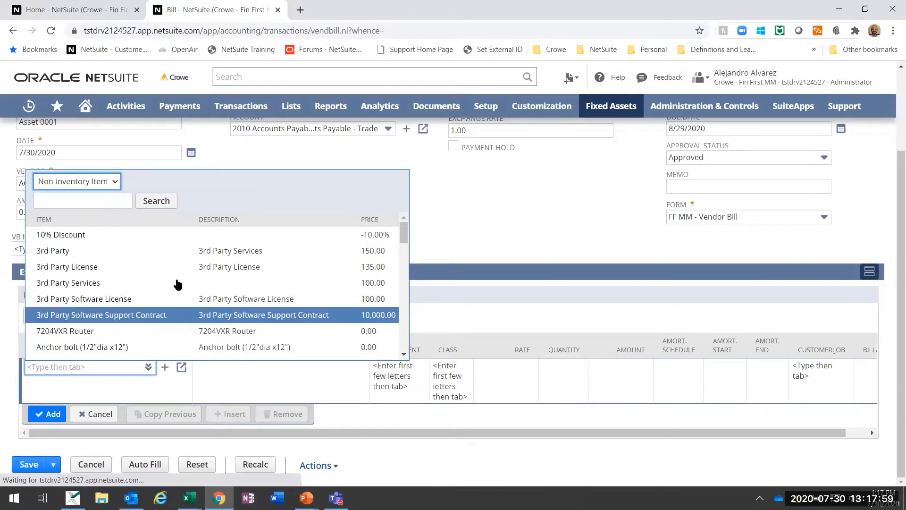
scroll(177, 283, "down", 4)
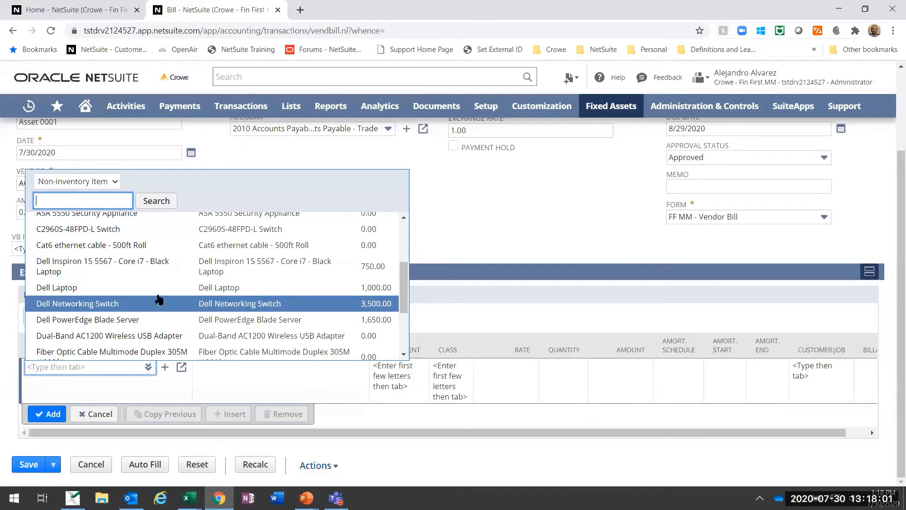
left_click(118, 288)
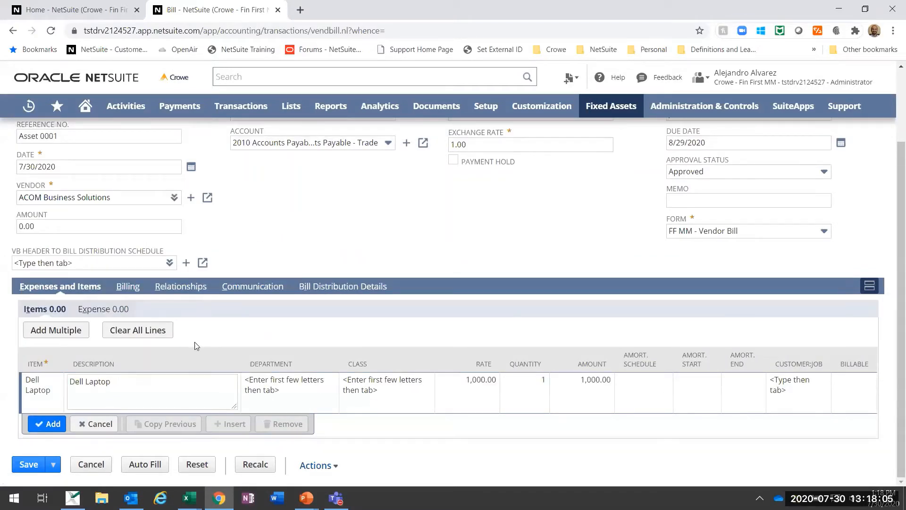
Step: Review the income and expense accounts in the Dell Laptop item record, close the record and cancel the bill's item line
left_click(23, 395)
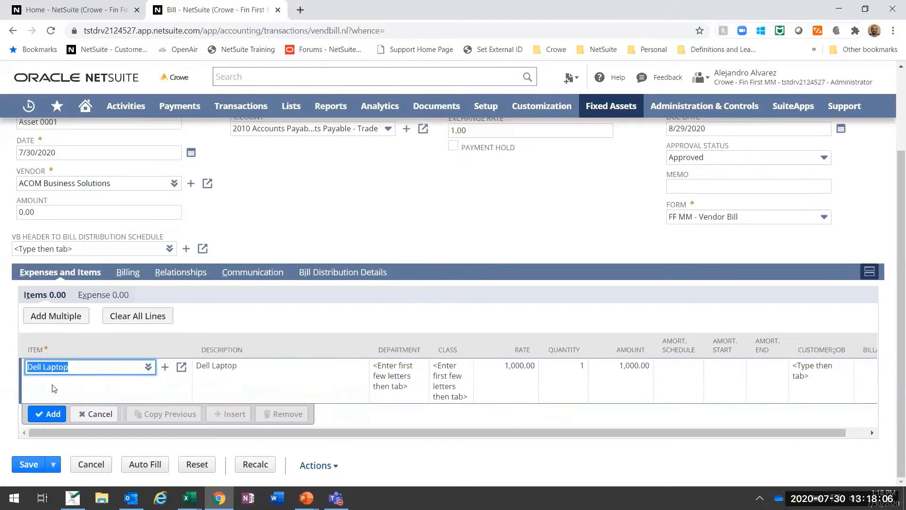
left_click(181, 368)
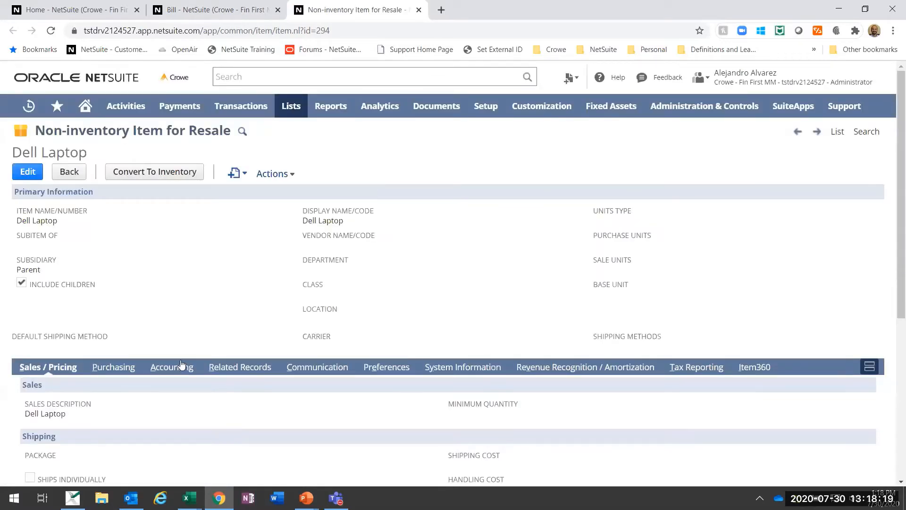
left_click(181, 367)
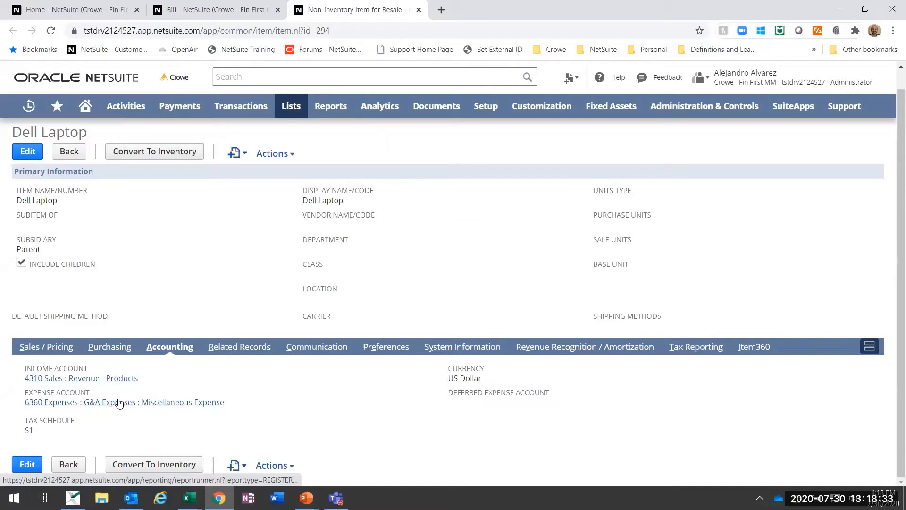
scroll(149, 298, "up", 1)
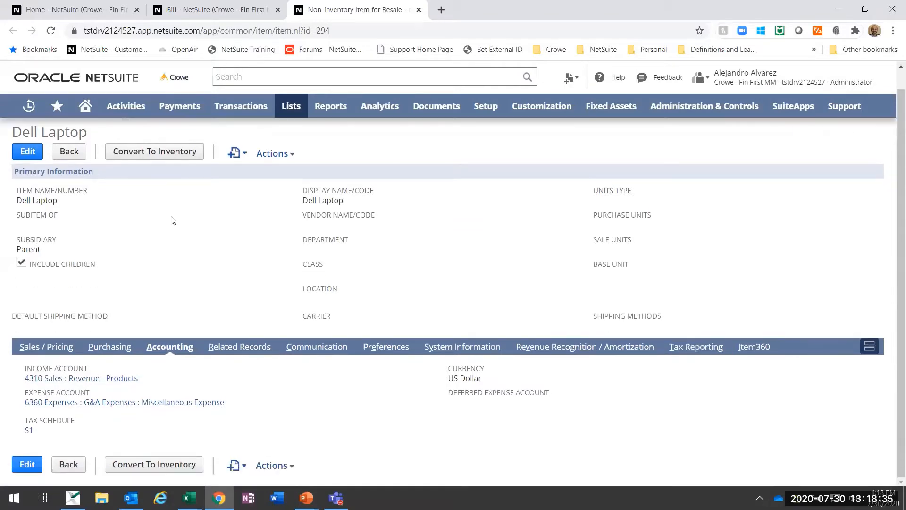
scroll(132, 264, "down", 1)
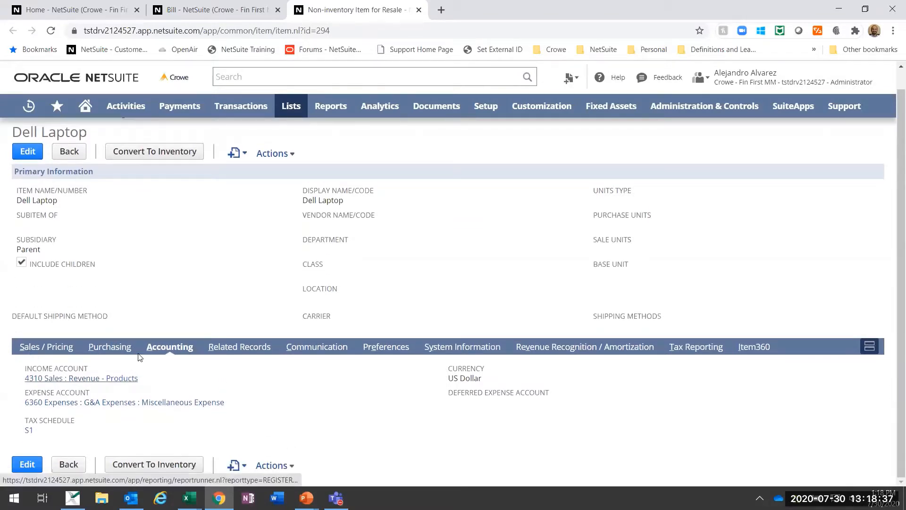
scroll(154, 341, "up", 1)
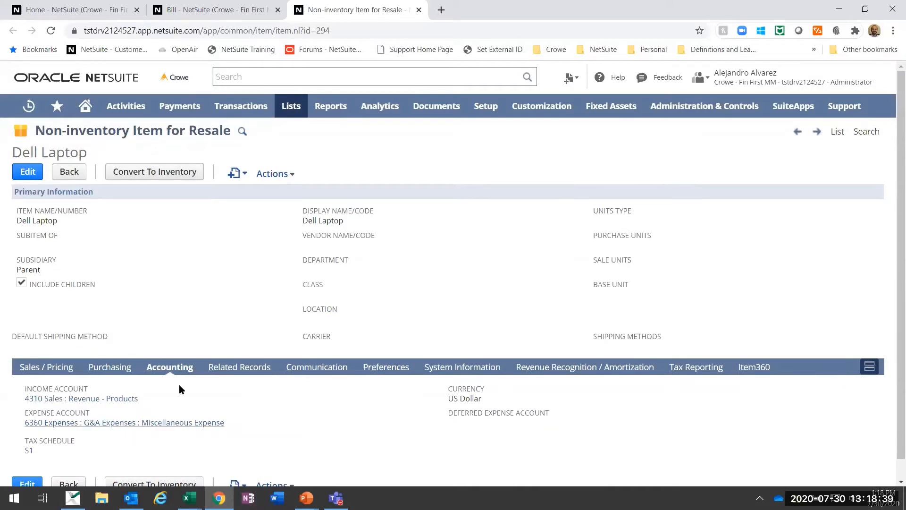
left_click(419, 10)
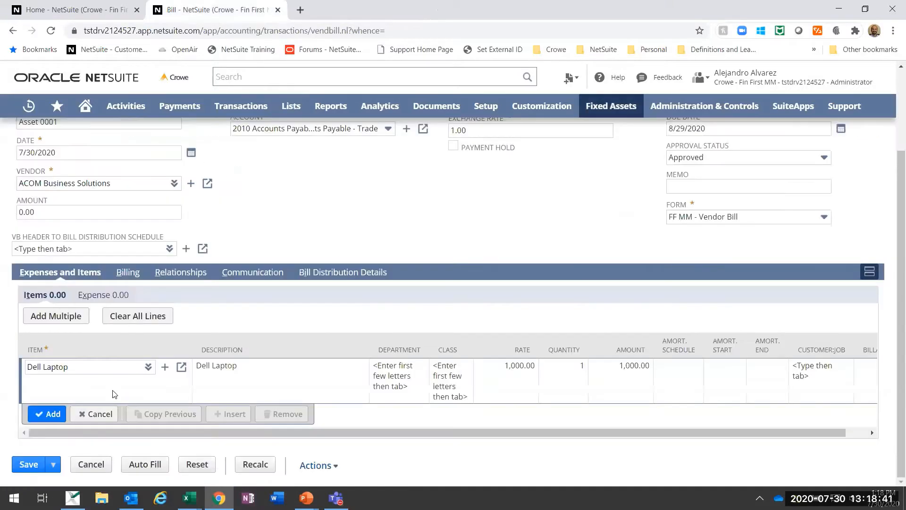
left_click(112, 415)
Step: Start an expense line on the bill with account 1620 Fixed Assets : Furniture & Fixtures
left_click(111, 315)
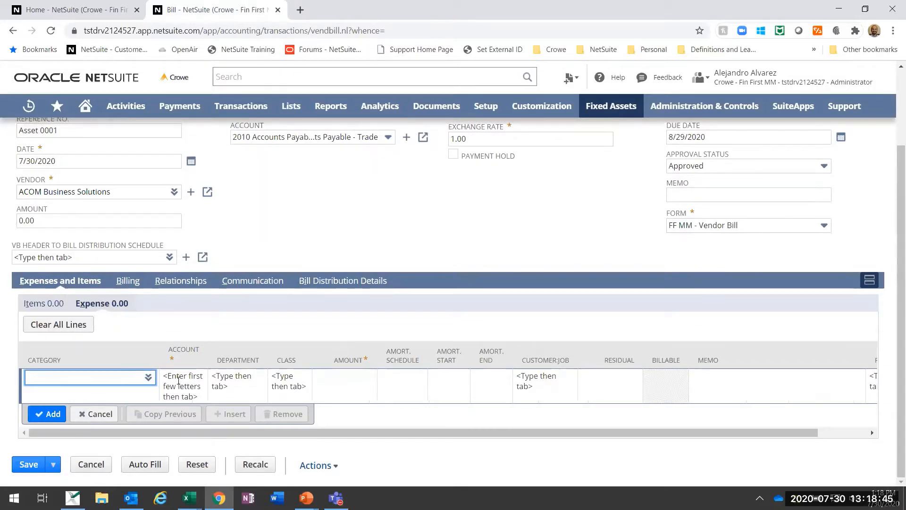
left_click(181, 381)
type("furnite")
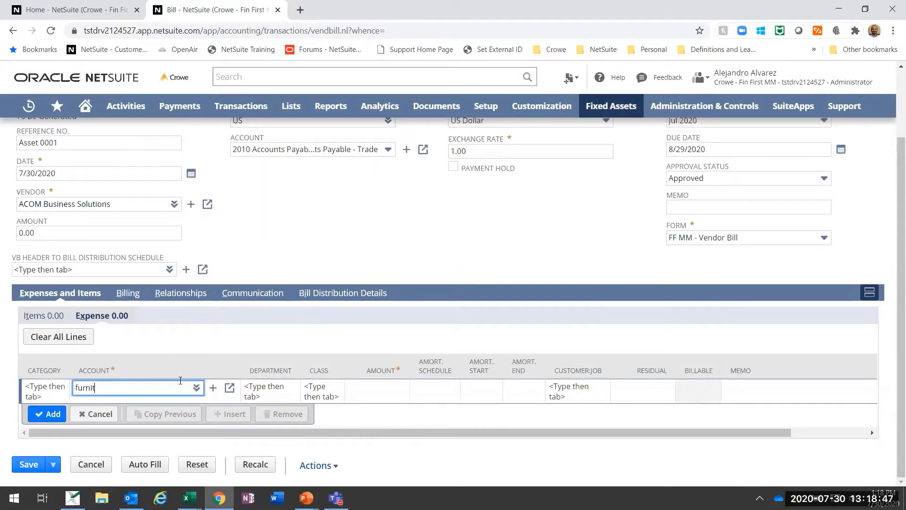
key("BackSpace")
key("BackSpace")
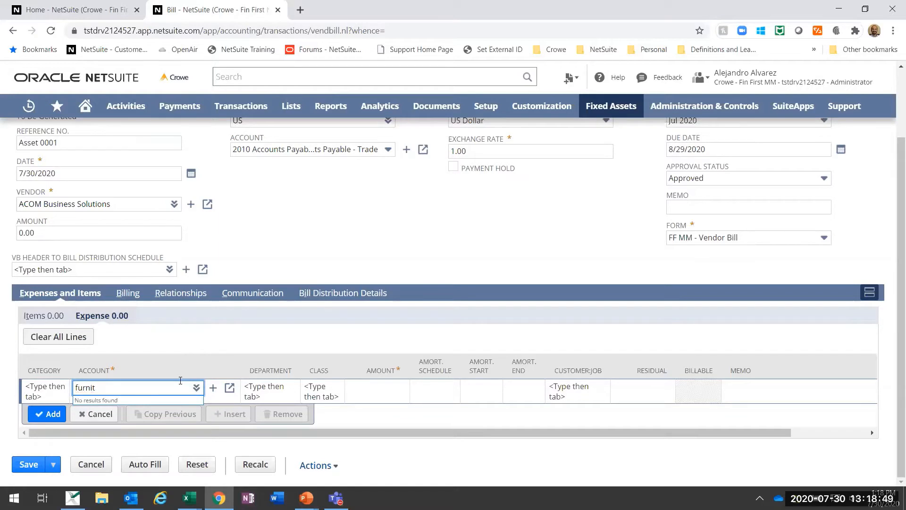
key("Tab")
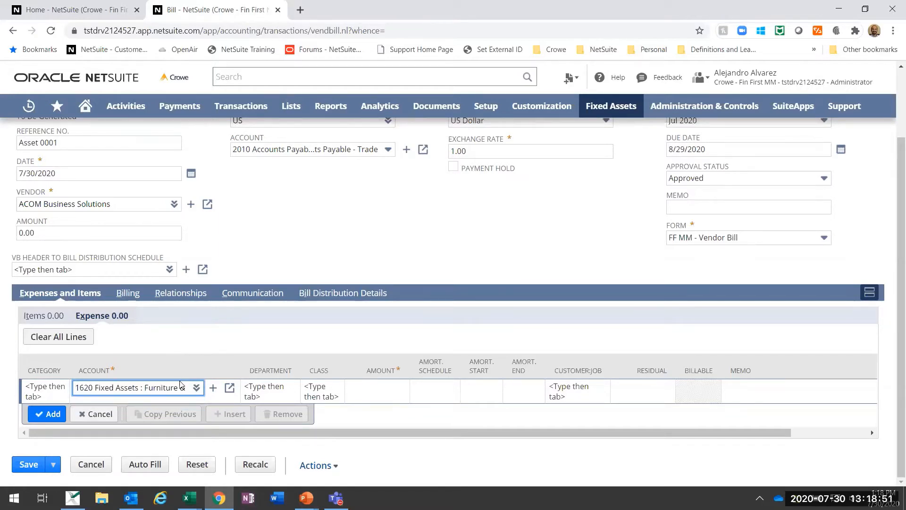
Step: Set the expense line's amount to 1,500.00 and add the line to the bill
left_click(373, 391)
type("1500")
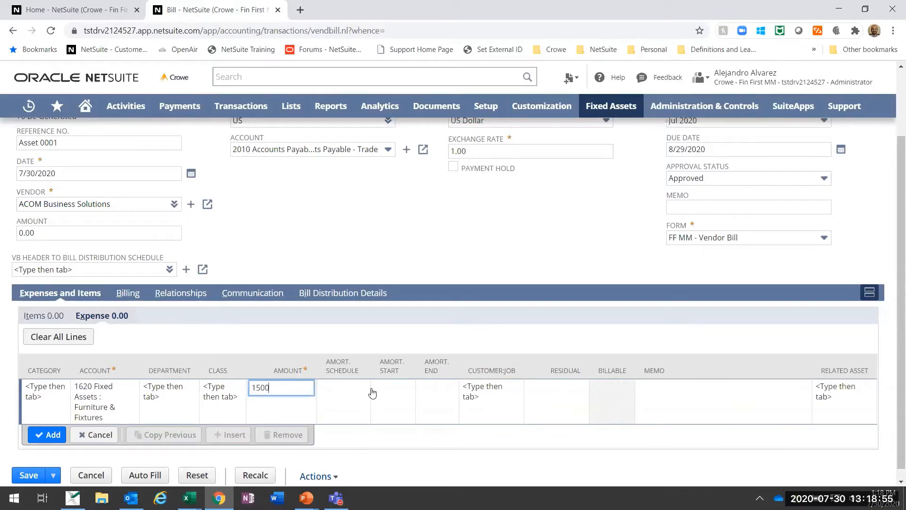
key("Tab")
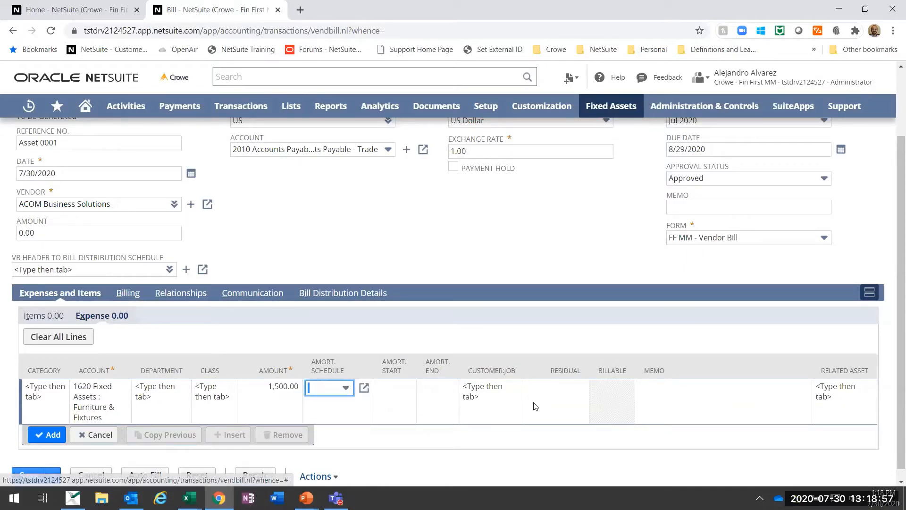
left_click(47, 434)
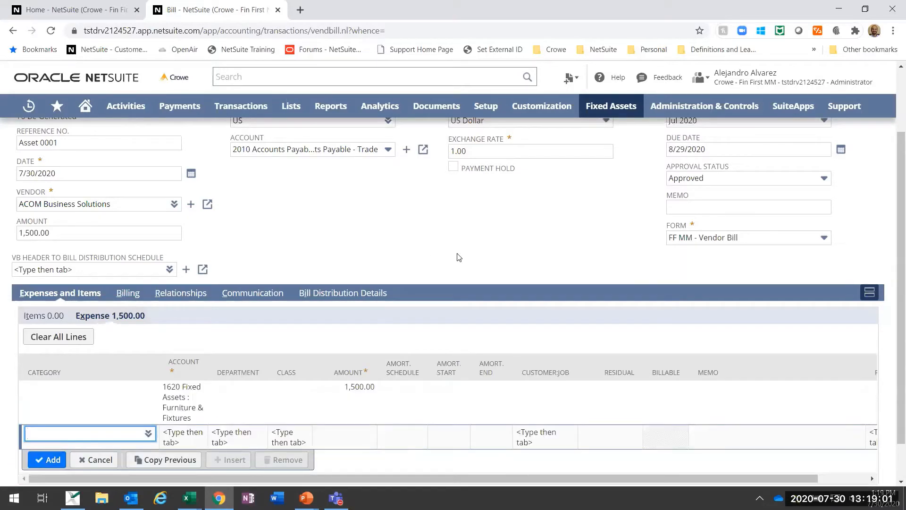
Step: Check the entries on vendor bill Asset 0001 and save the bill
scroll(457, 257, "up", 3)
scroll(103, 211, "down", 2)
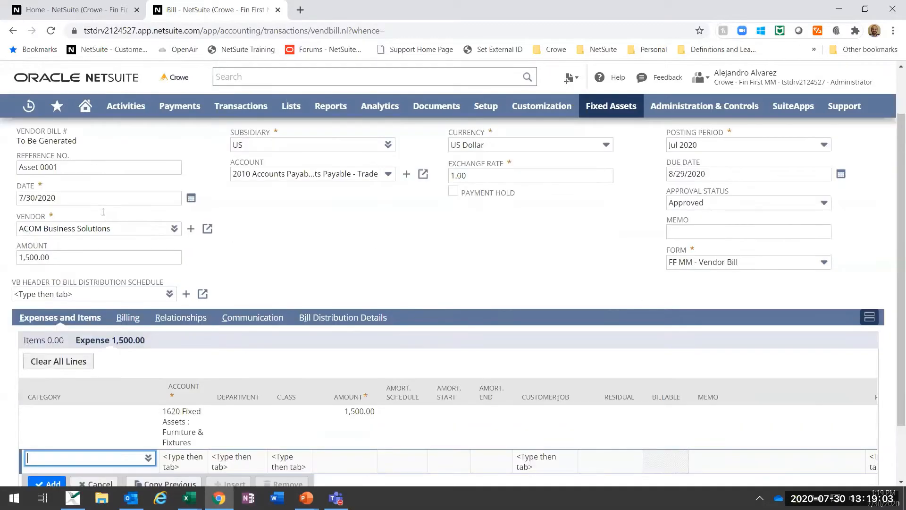
scroll(103, 212, "up", 2)
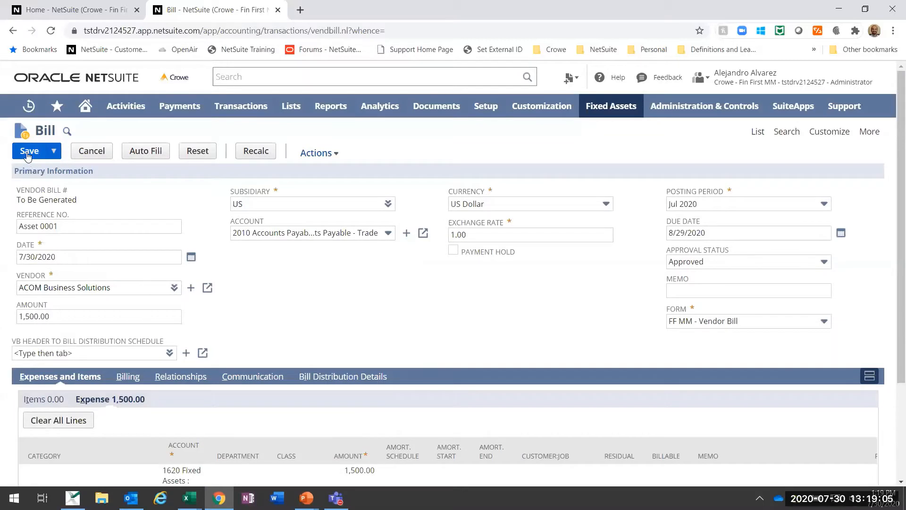
left_click(27, 151)
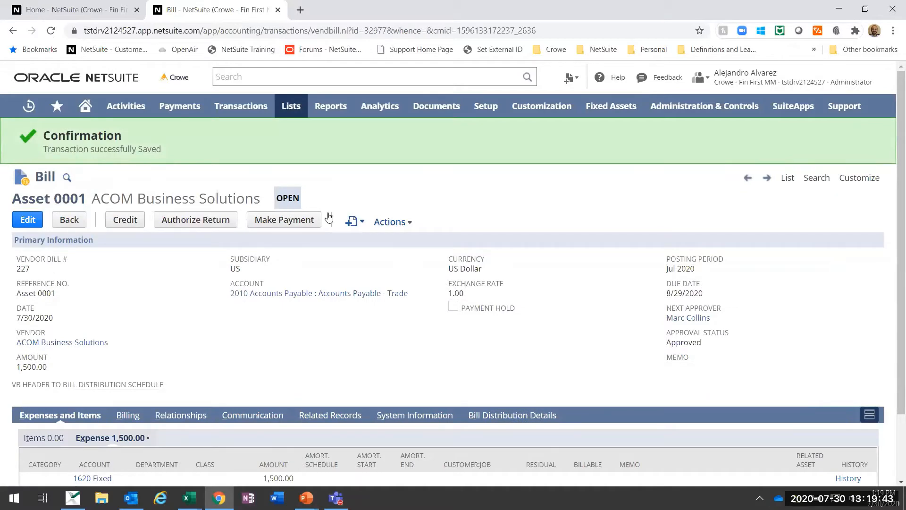
Step: Review the GL impact of the saved bill Asset 0001 and return to the bill
mouse_move(397, 221)
left_click(399, 294)
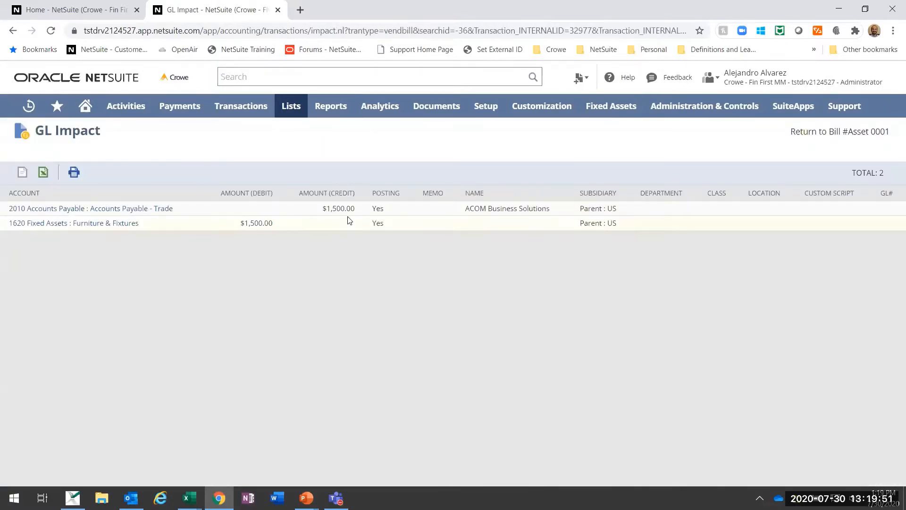
left_click(788, 135)
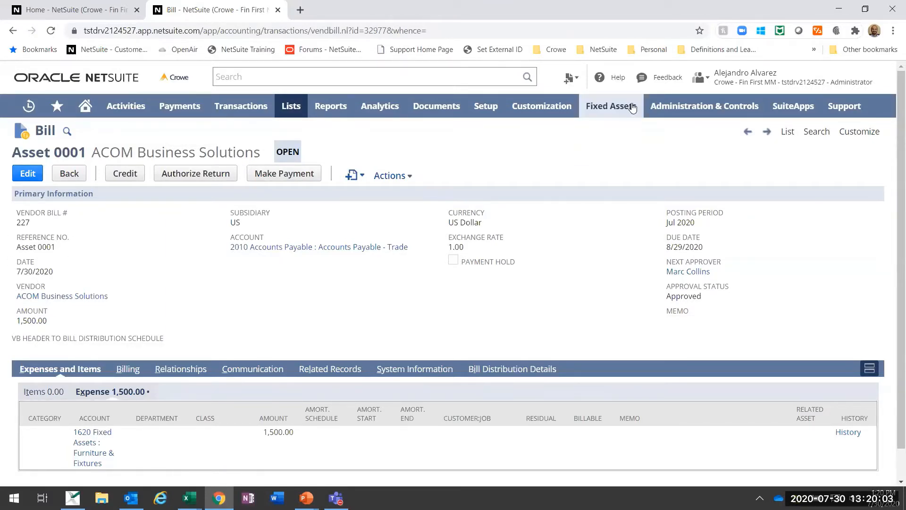
Step: Open the fixed assets Asset Proposal page in a separate browser tab and switch to it
mouse_move(632, 107)
mouse_move(620, 183)
mouse_move(617, 200)
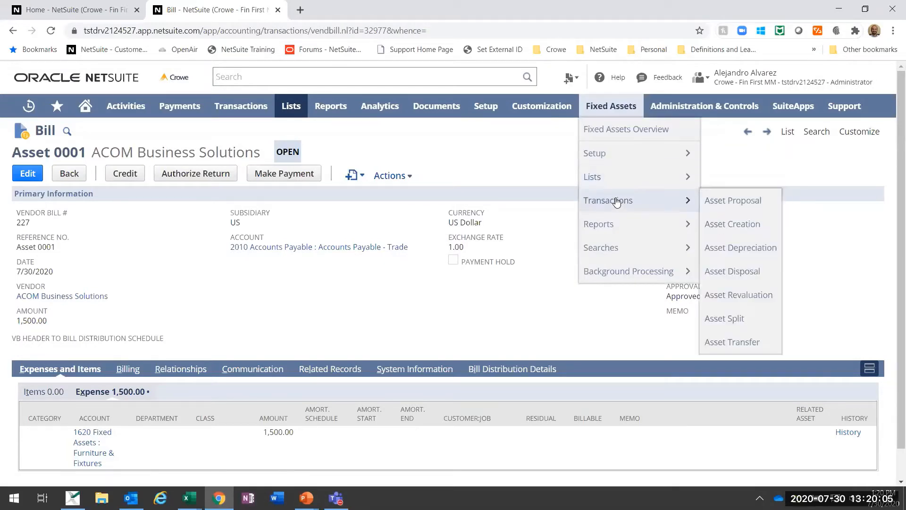
right_click(710, 201)
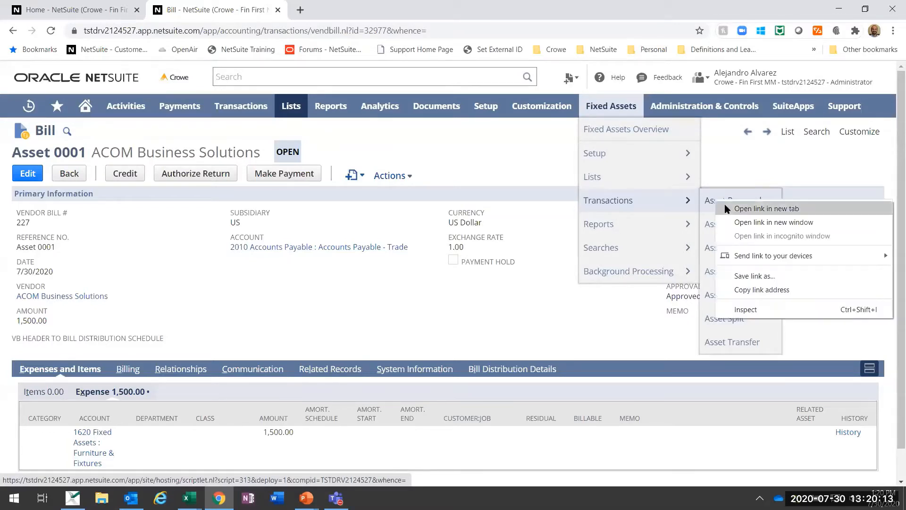
left_click(724, 208)
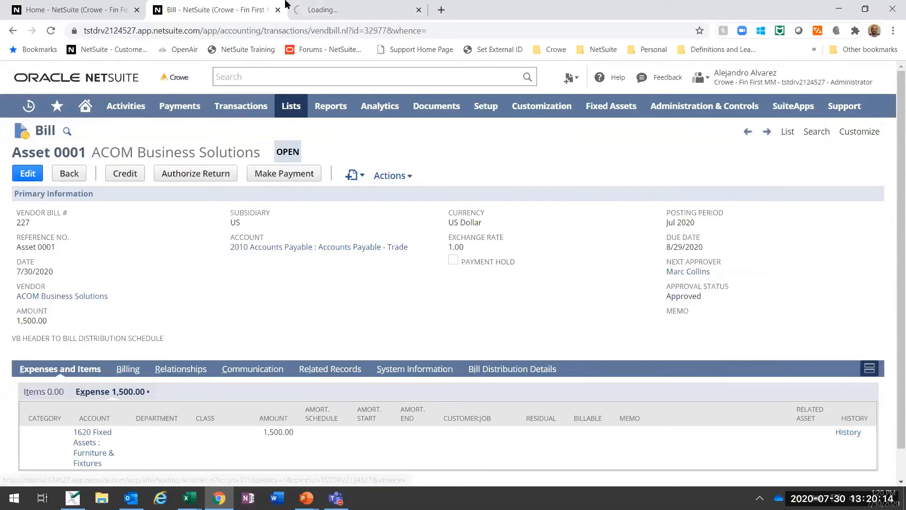
left_click(349, 7)
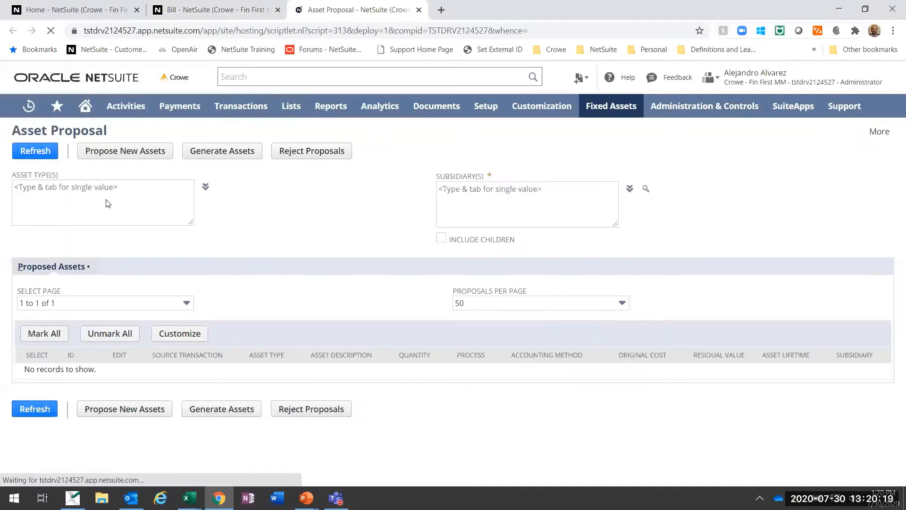
Step: Look through the asset types available for the proposal and close the list without choosing any
left_click(111, 202)
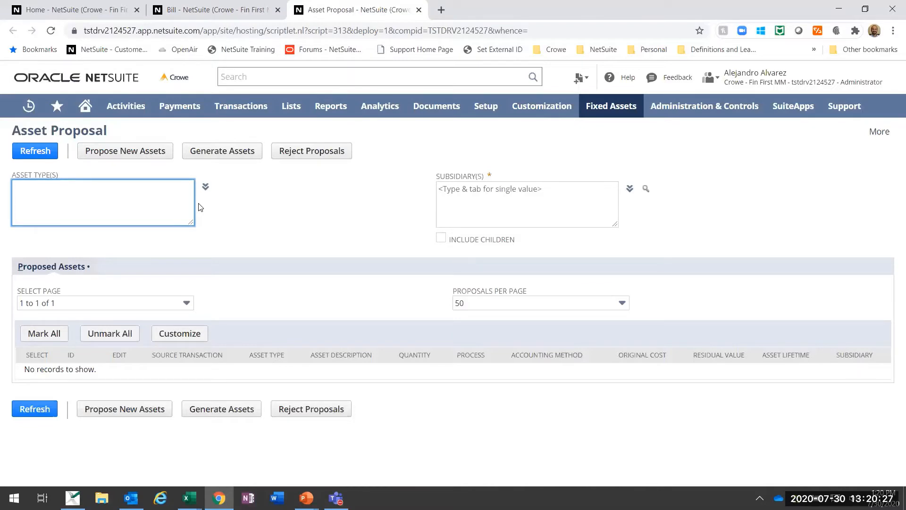
left_click(532, 192)
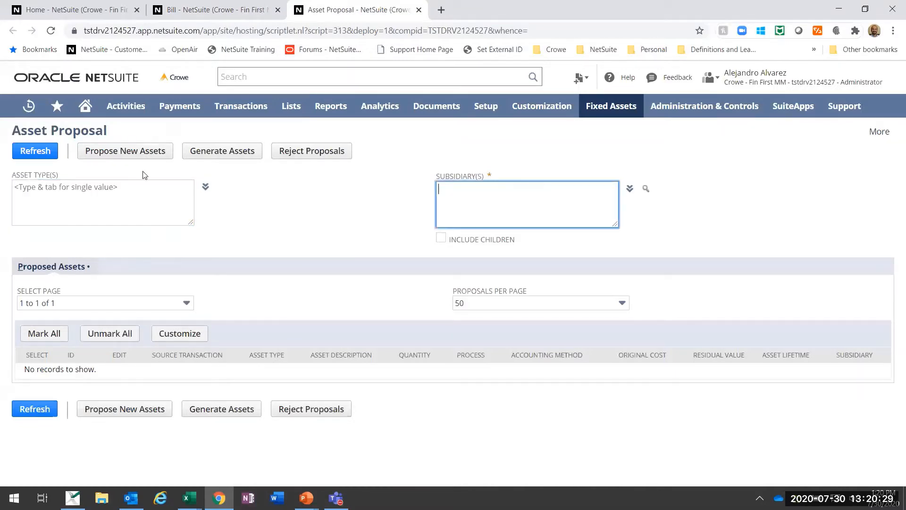
left_click(187, 180)
left_click(205, 186)
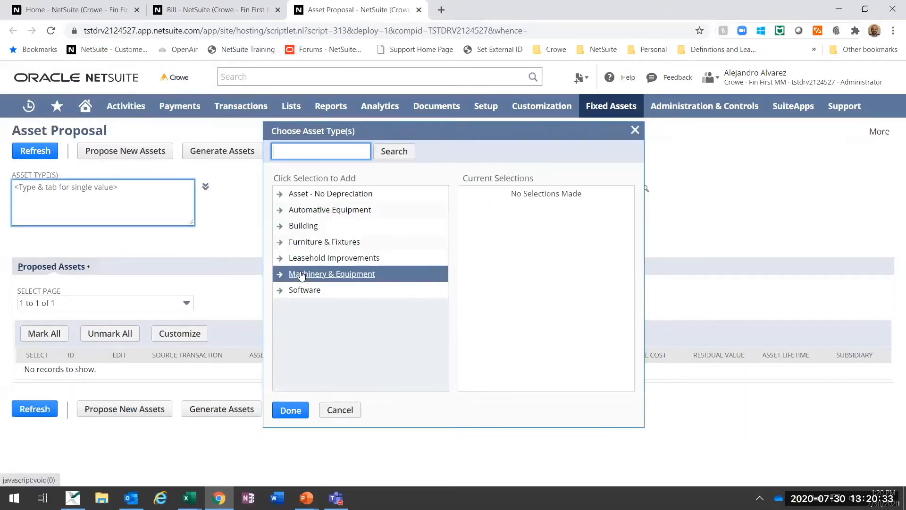
left_click(245, 217)
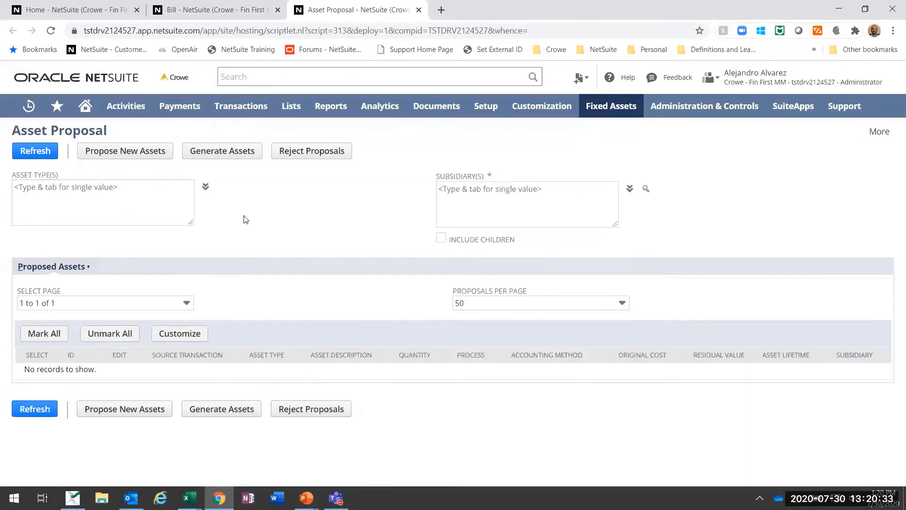
Step: Set the proposal's subsidiaries to Parent : US and Parent : US : US West and propose new assets
left_click(630, 189)
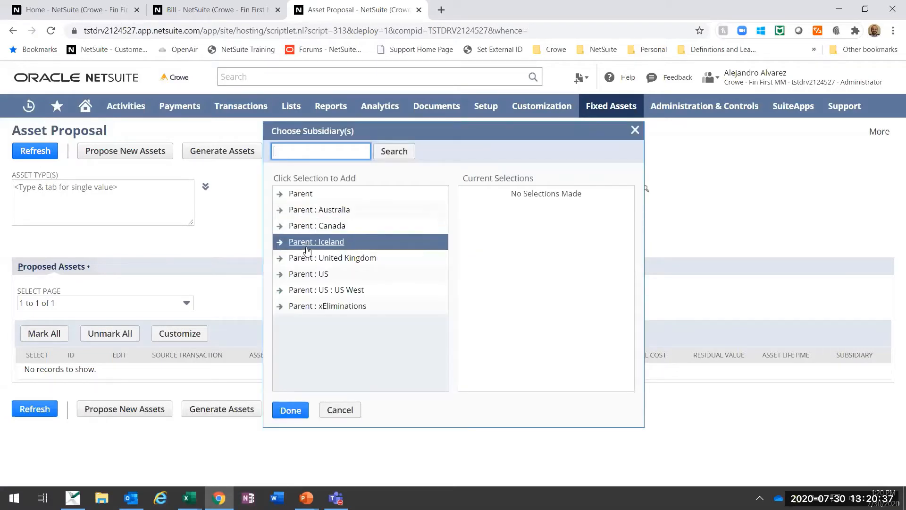
left_click(305, 276)
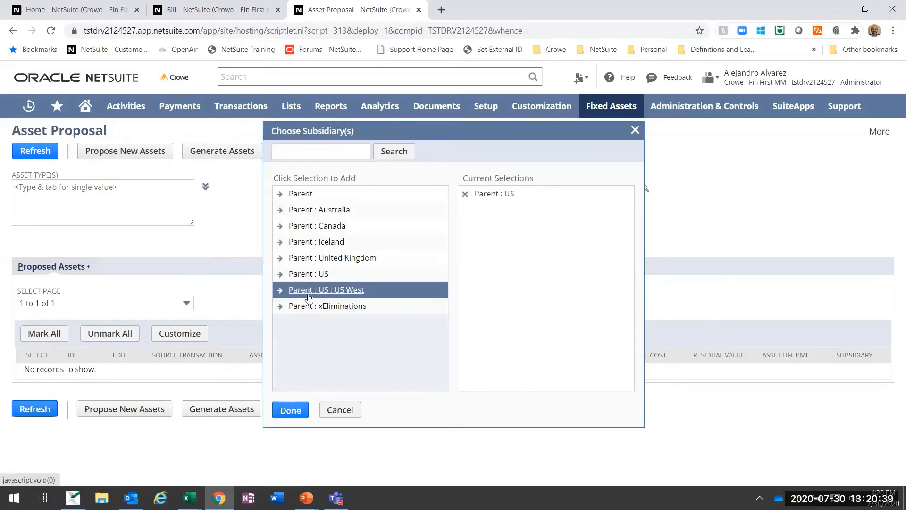
left_click(309, 290)
left_click(290, 409)
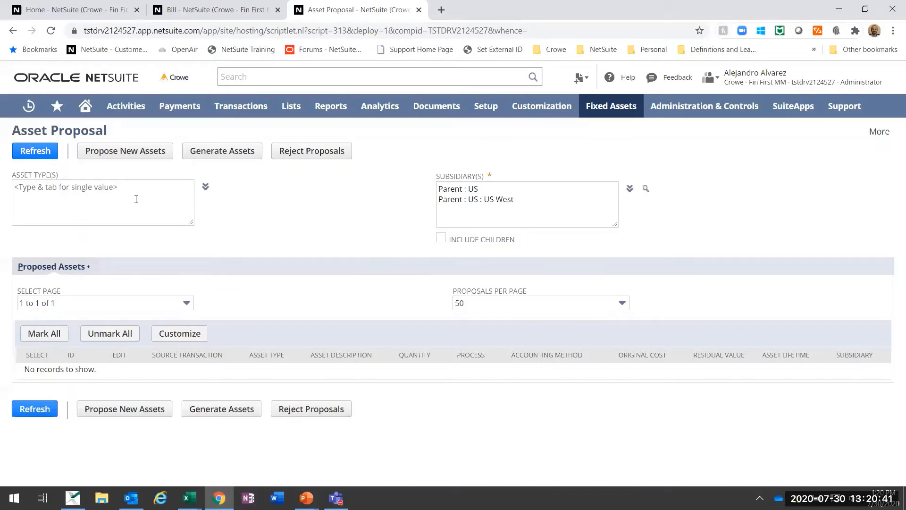
left_click(134, 155)
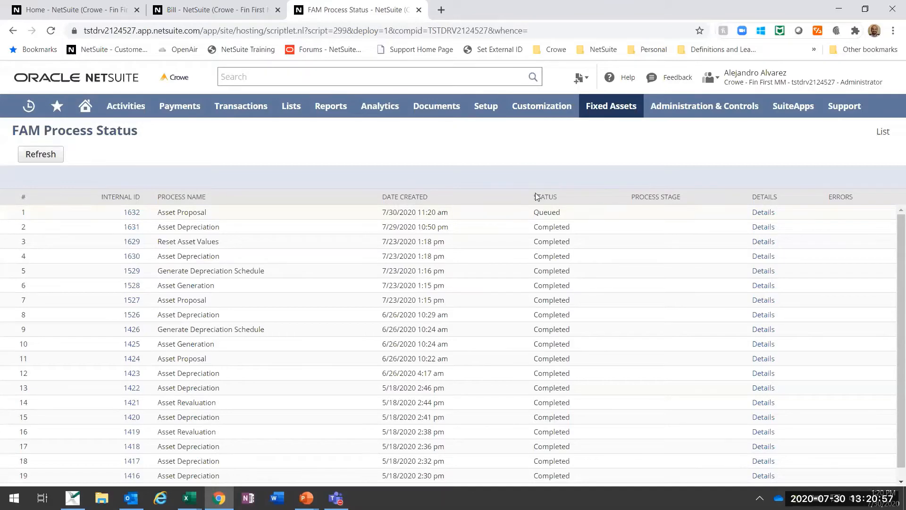
Step: Refresh the FAM process status until the new Asset Proposal process finishes, and open its error log
left_click(30, 155)
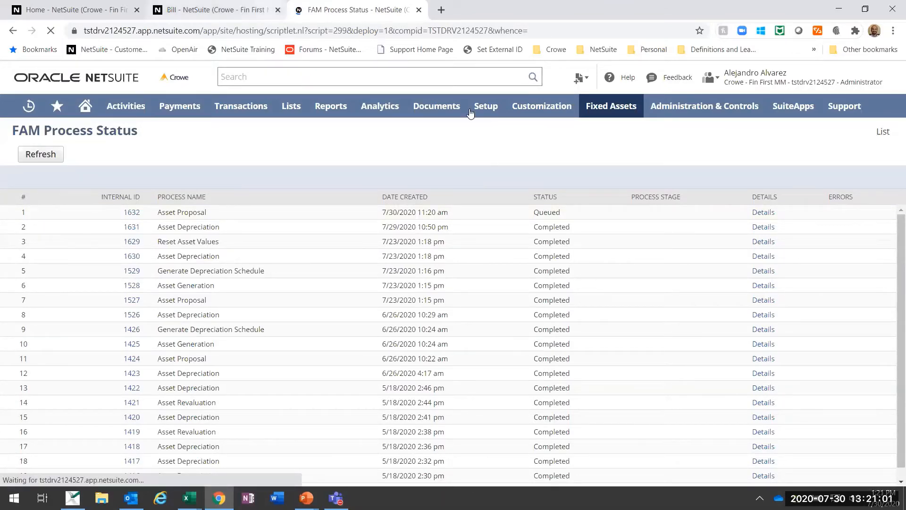
left_click(213, 8)
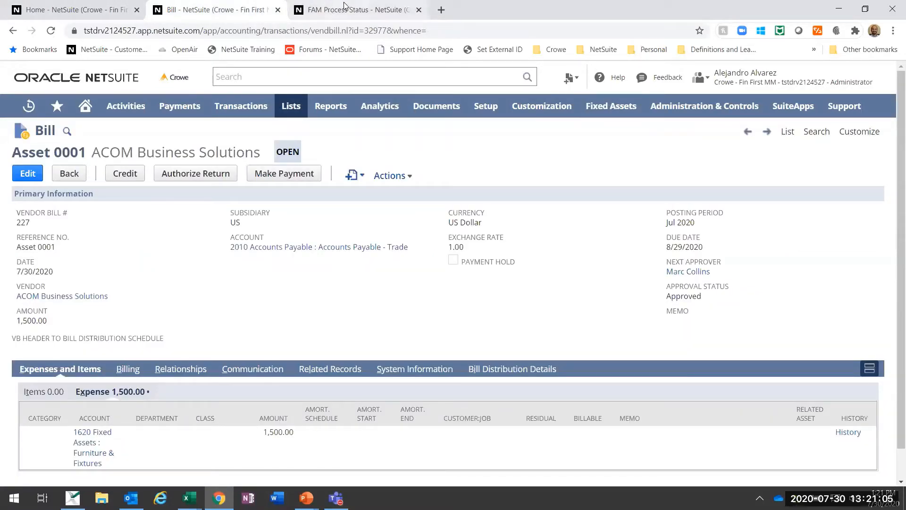
left_click(358, 9)
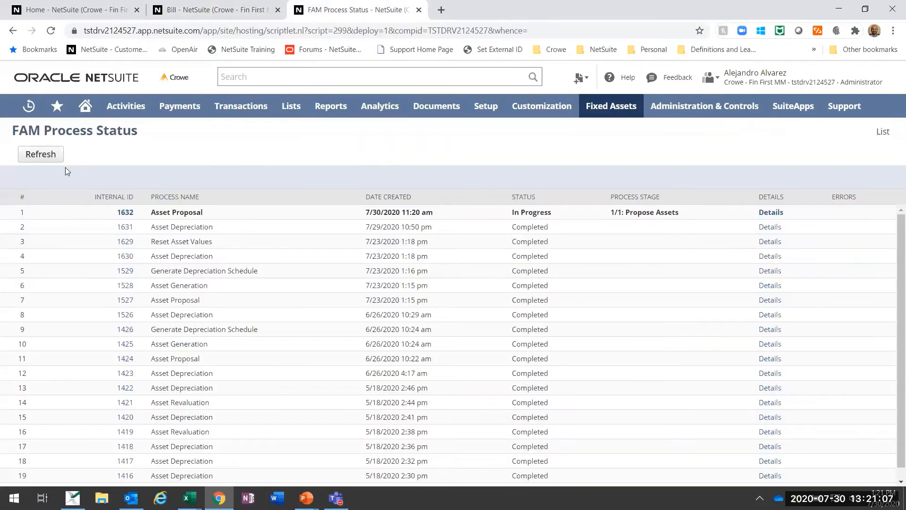
left_click(50, 155)
left_click(39, 155)
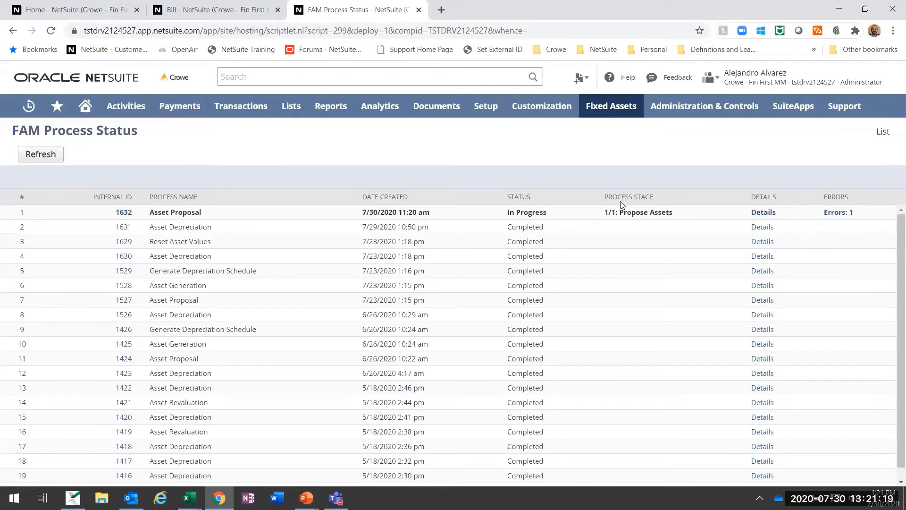
left_click(20, 158)
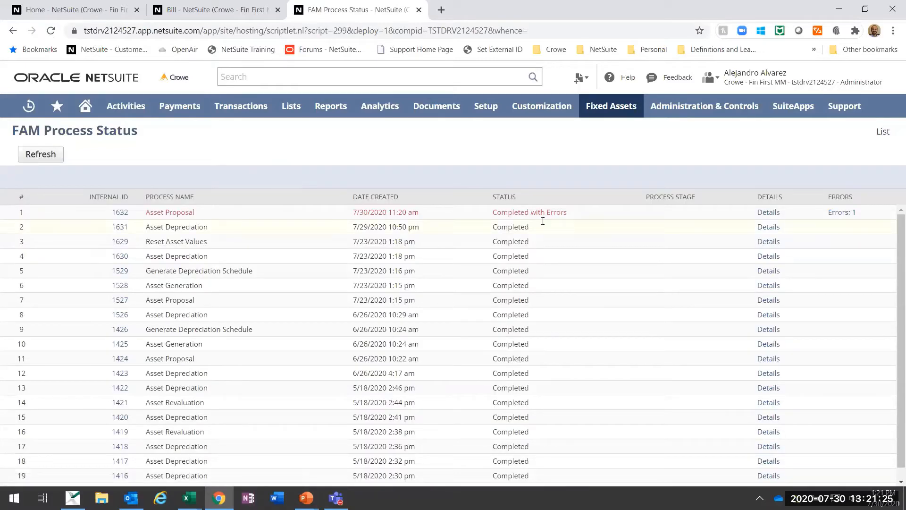
left_click(841, 212)
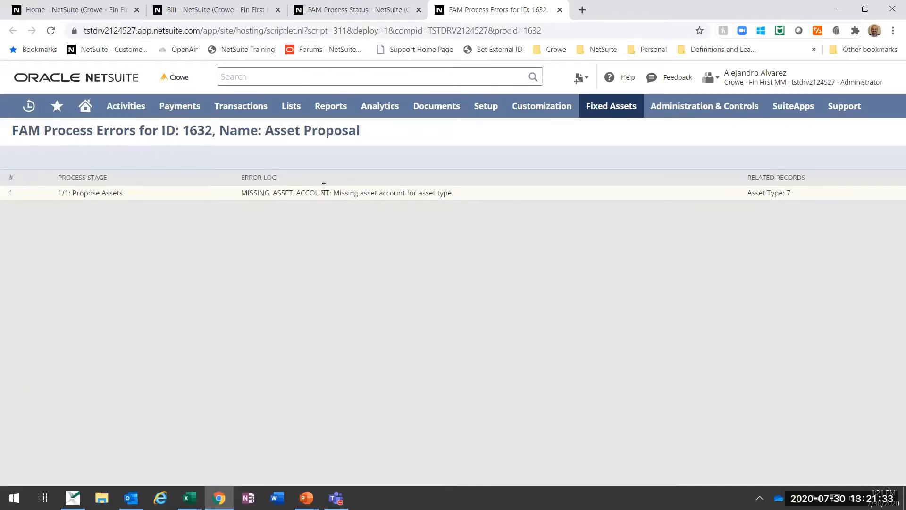
Step: Return to the FAM Process Status page and open the fixed asset types list in a separate browser tab
left_click(351, 7)
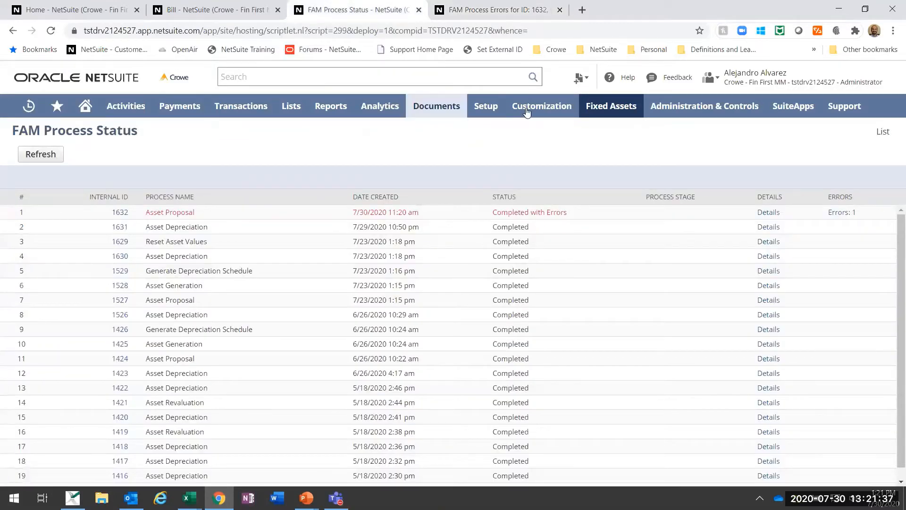
mouse_move(598, 114)
mouse_move(621, 155)
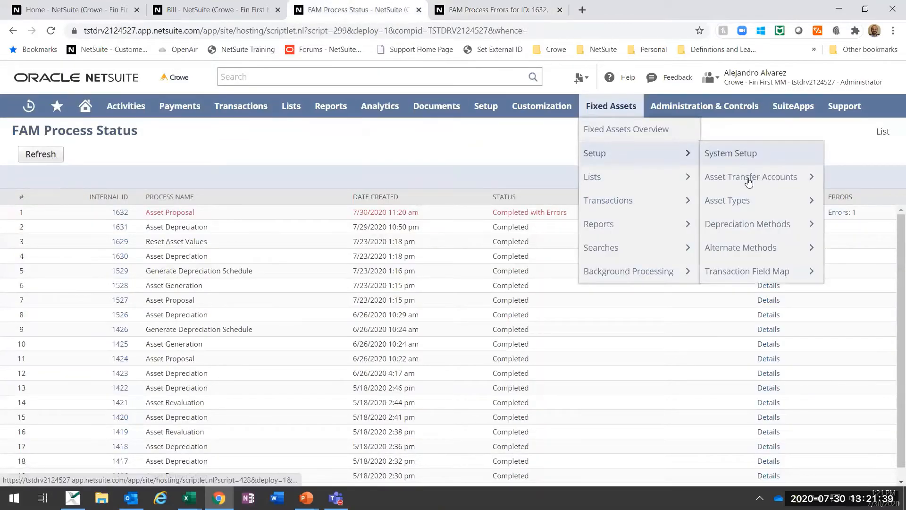
mouse_move(749, 182)
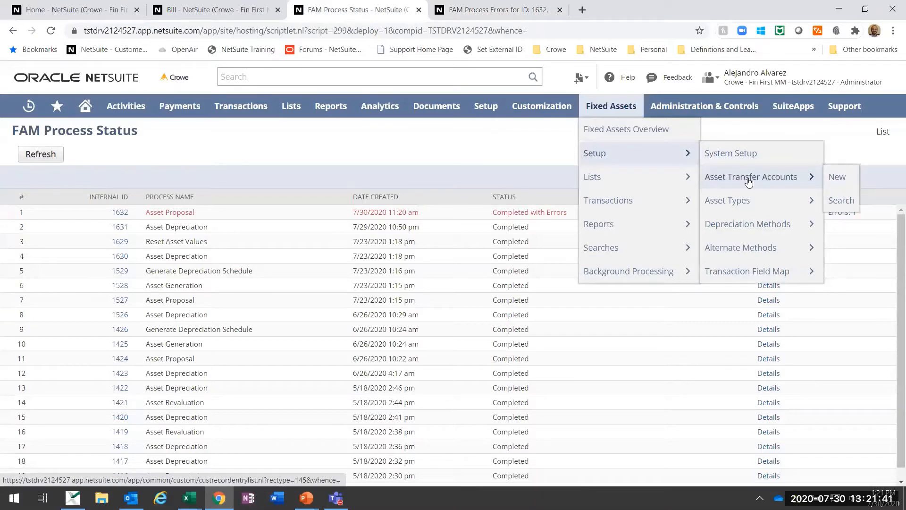
mouse_move(780, 199)
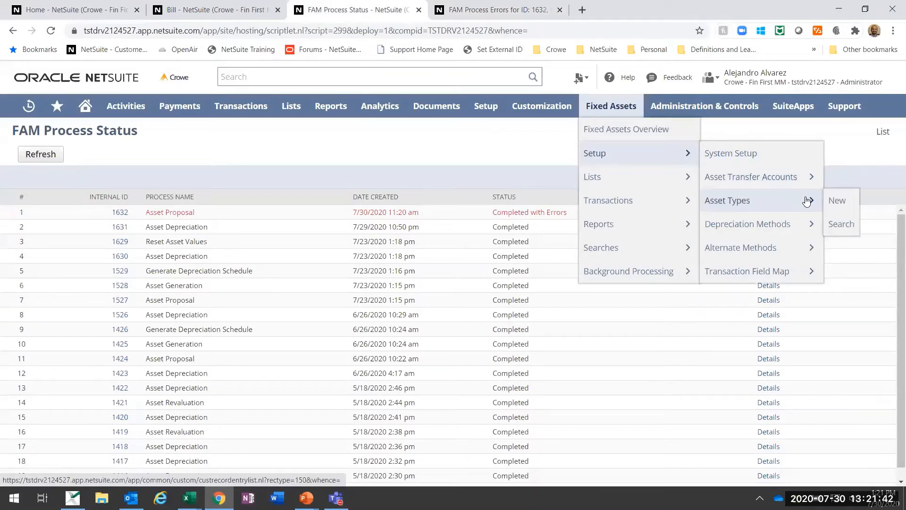
right_click(753, 203)
left_click(760, 211)
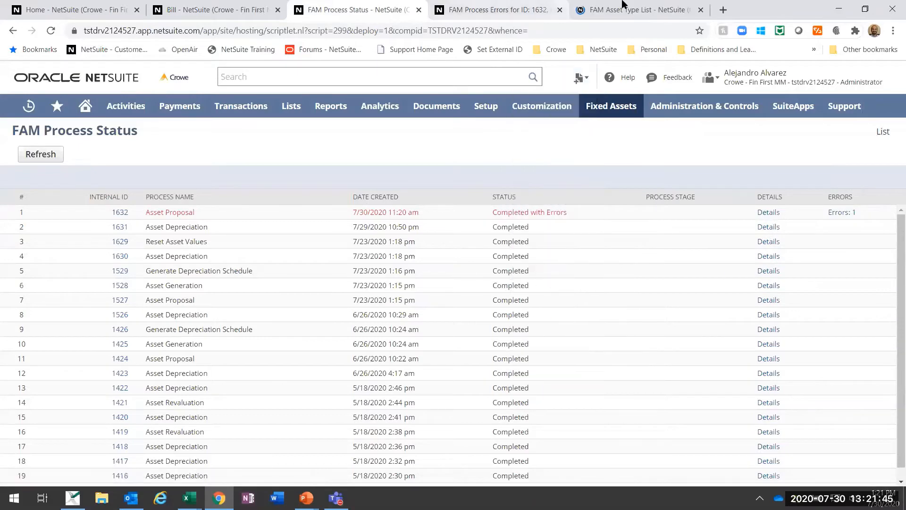
left_click(625, 5)
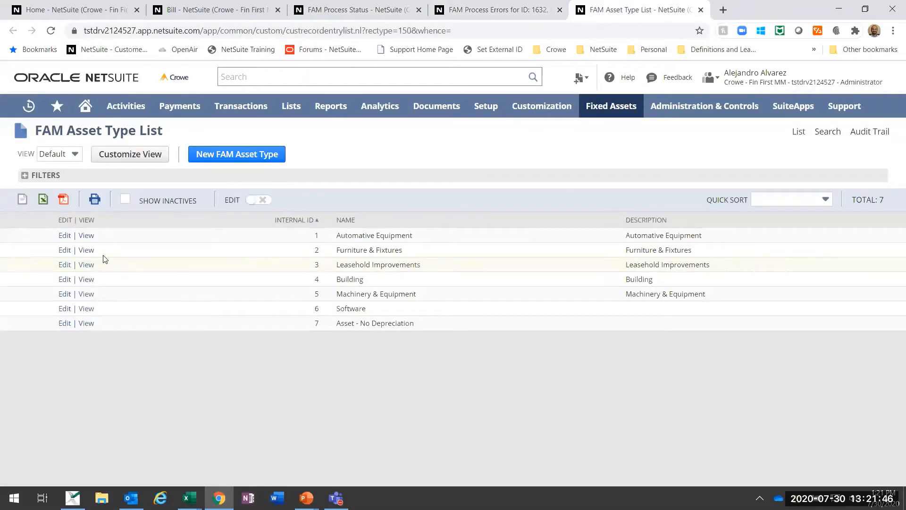
Step: Review the general settings and accounts of the Furniture & Fixtures asset type and leave the record without saving
left_click(65, 250)
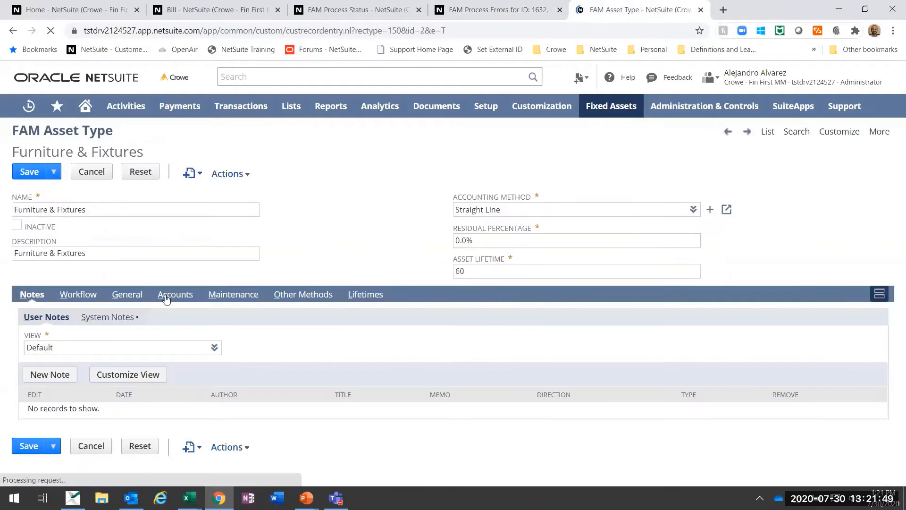
left_click(127, 293)
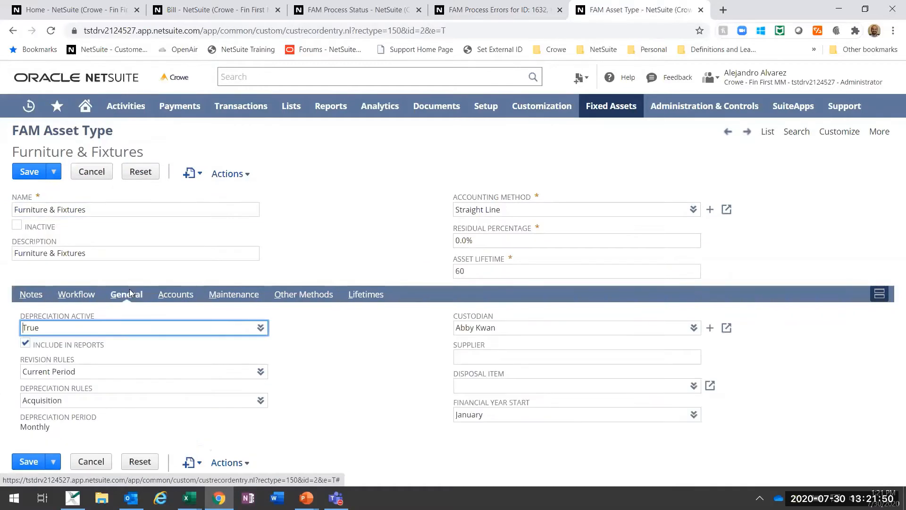
left_click(191, 296)
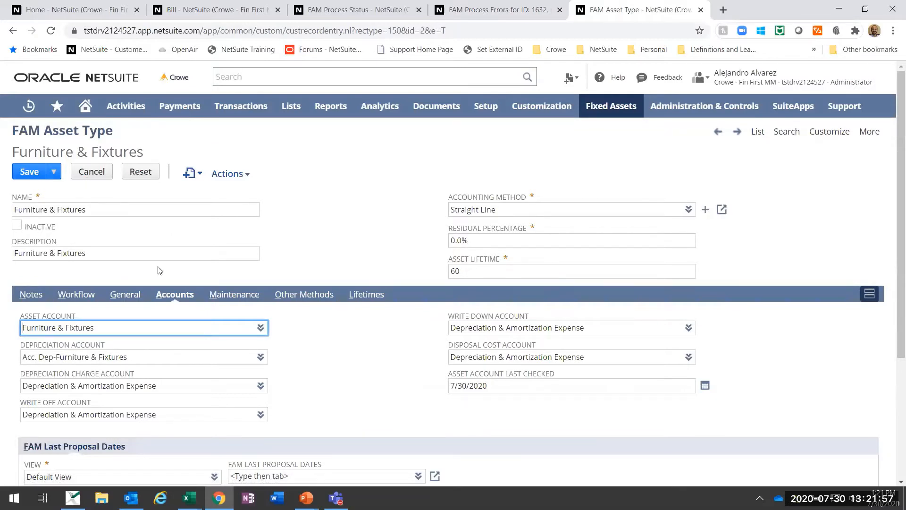
left_click(91, 172)
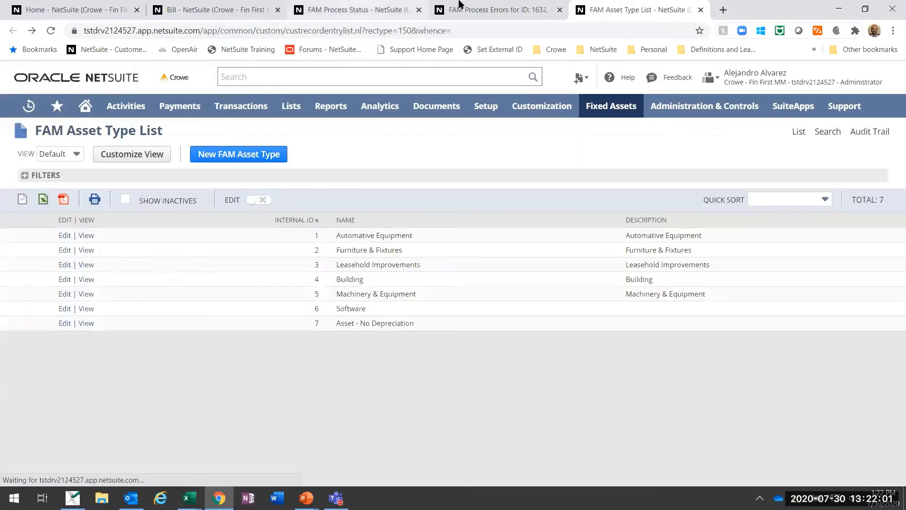
Step: Recheck the Asset Proposal's process error log for the affected asset type and return to the process status page
left_click(378, 5)
left_click(461, 5)
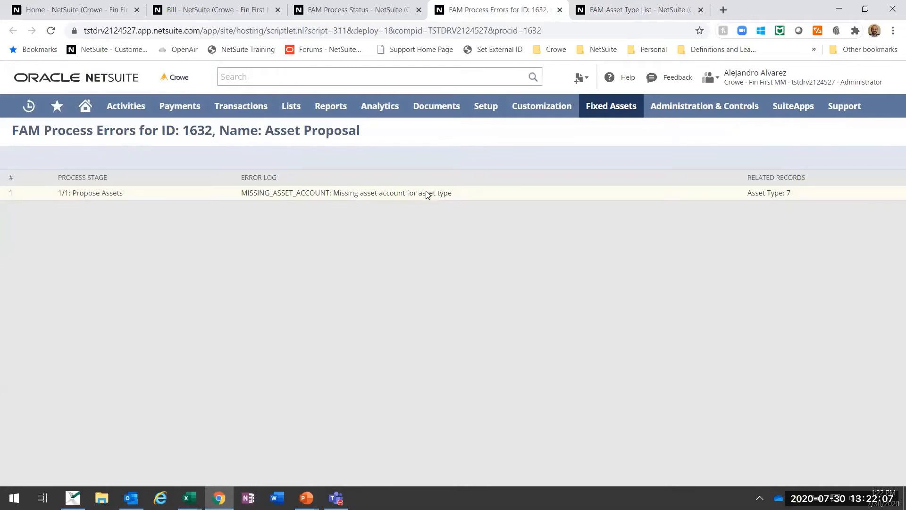
left_click(390, 9)
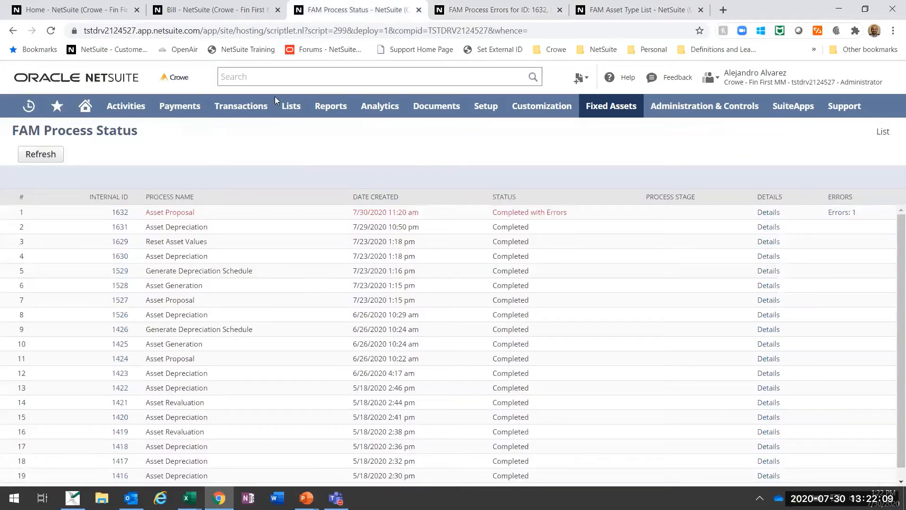
Step: Open the Asset Proposal page, dismiss the asset type selection, and check the proposed asset's source bill and asset type
mouse_move(634, 153)
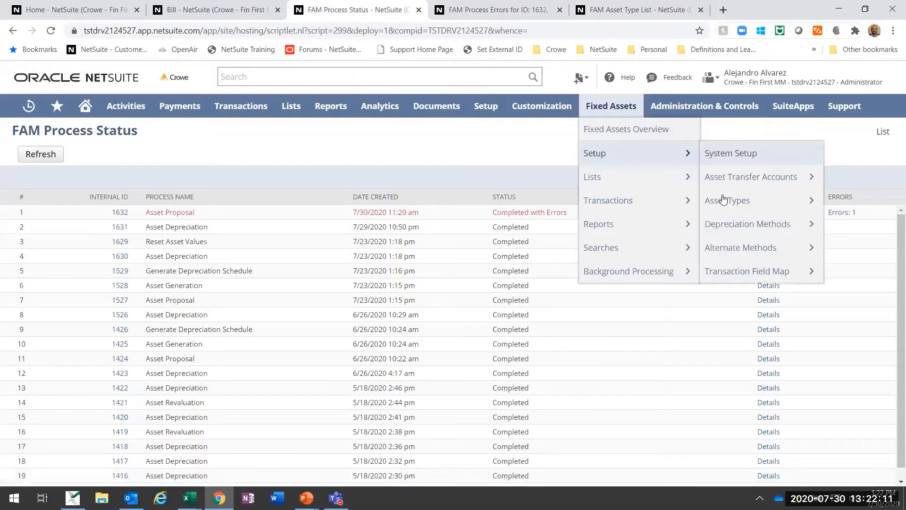
mouse_move(730, 200)
mouse_move(691, 199)
left_click(741, 201)
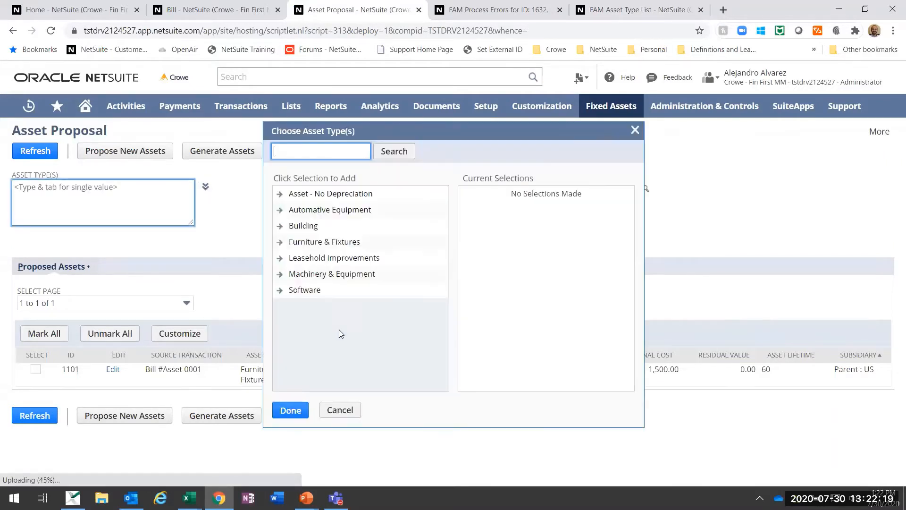
left_click(344, 410)
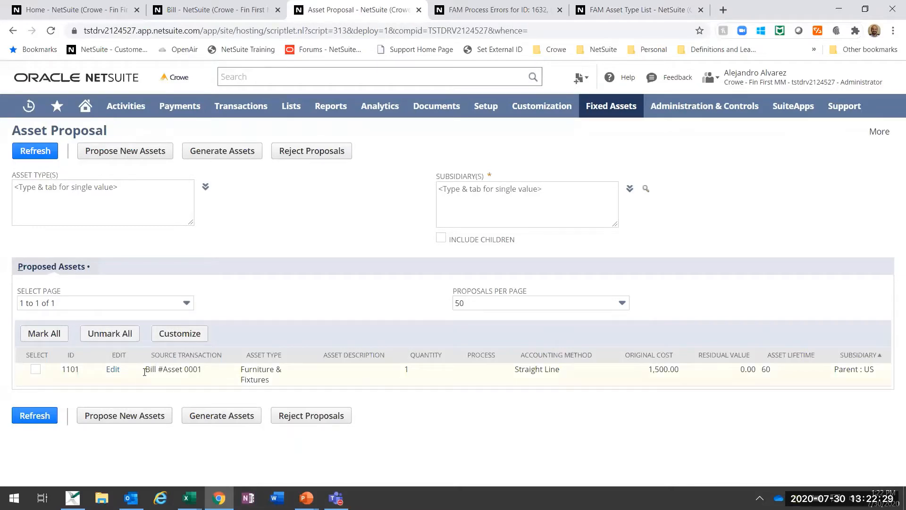
left_click_drag(144, 370, 203, 371)
left_click(278, 385)
Step: Select the proposed asset from Bill #Asset 0001, set the subsidiary to Parent : US, and generate the asset
left_click(36, 369)
left_click(228, 157)
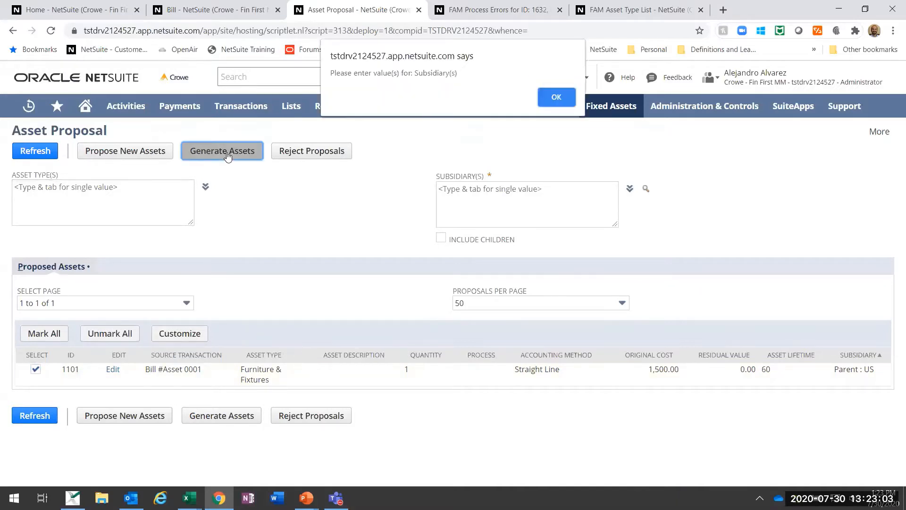
left_click(569, 99)
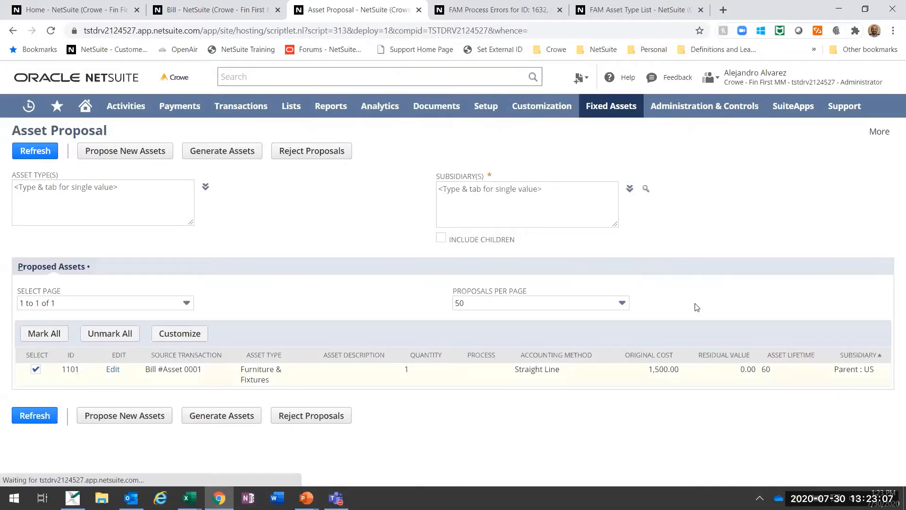
left_click(306, 275)
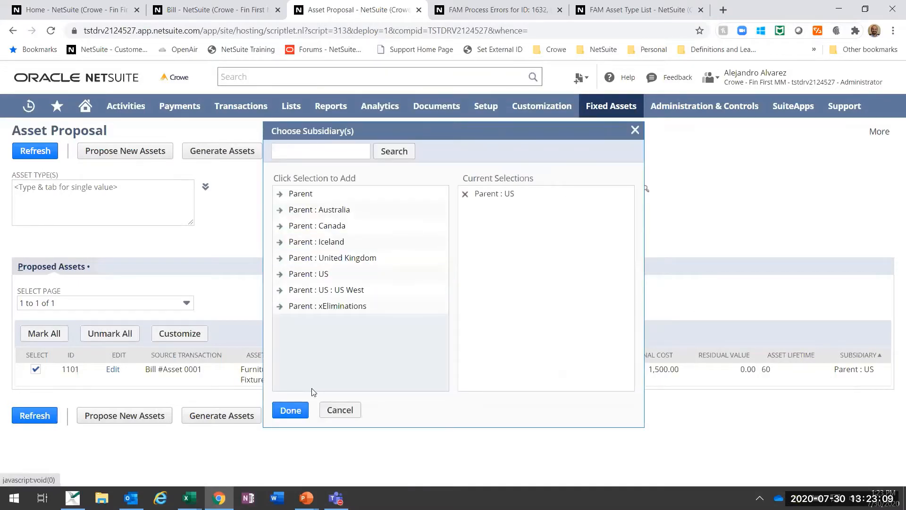
left_click(293, 413)
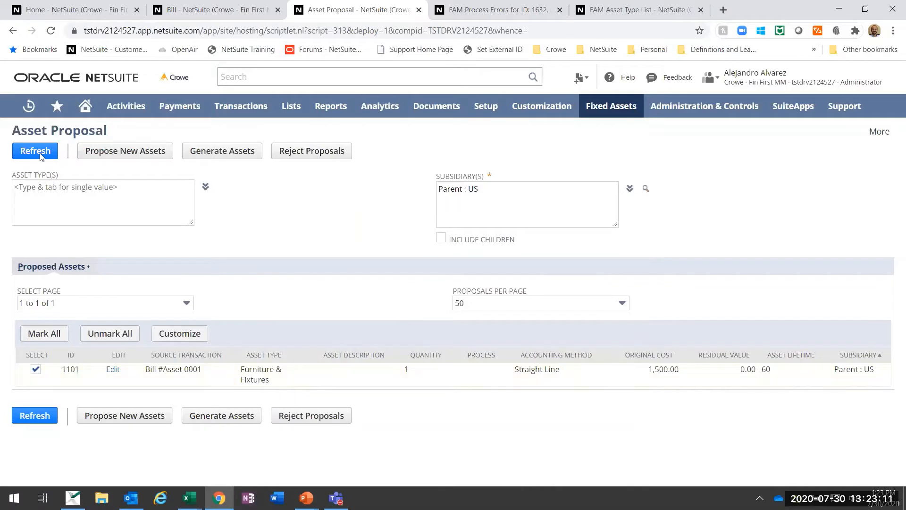
left_click(230, 152)
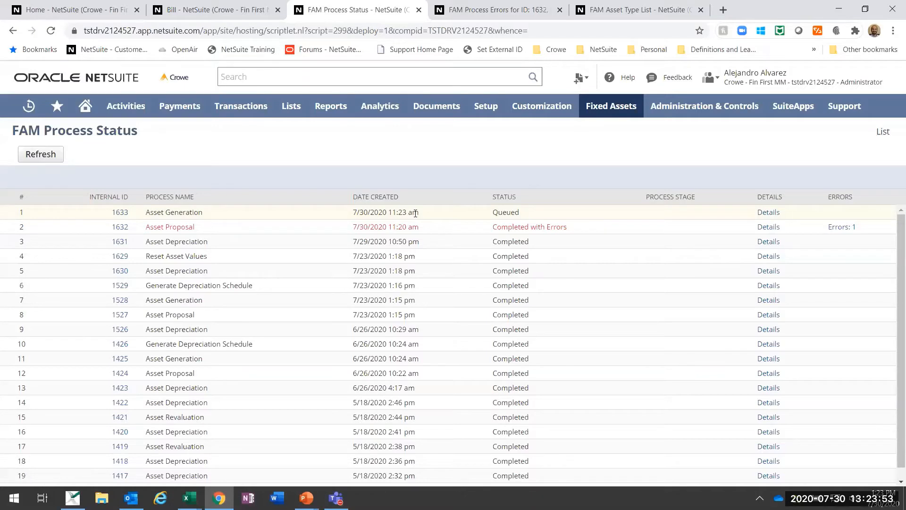
Step: Refresh the FAM process status to follow the asset generation, and open the fixed assets list in a separate browser tab
left_click(54, 162)
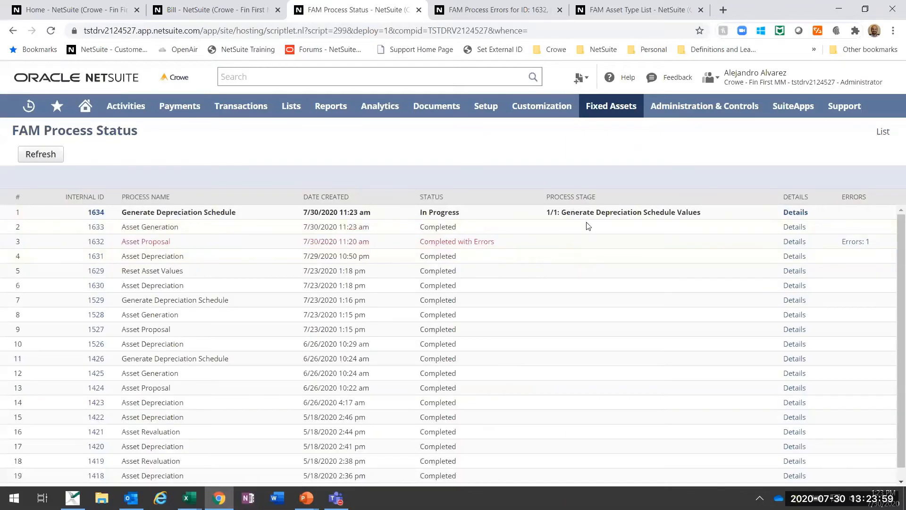
left_click(27, 157)
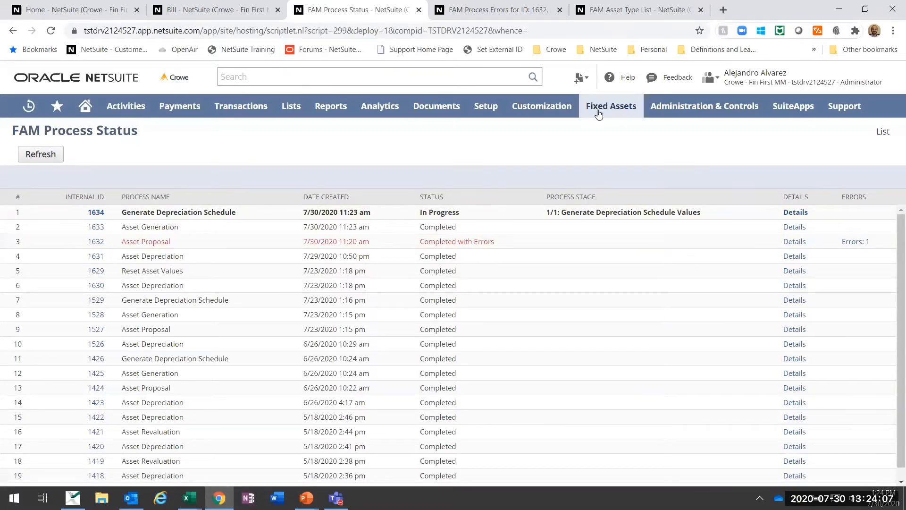
mouse_move(612, 106)
mouse_move(599, 178)
right_click(717, 179)
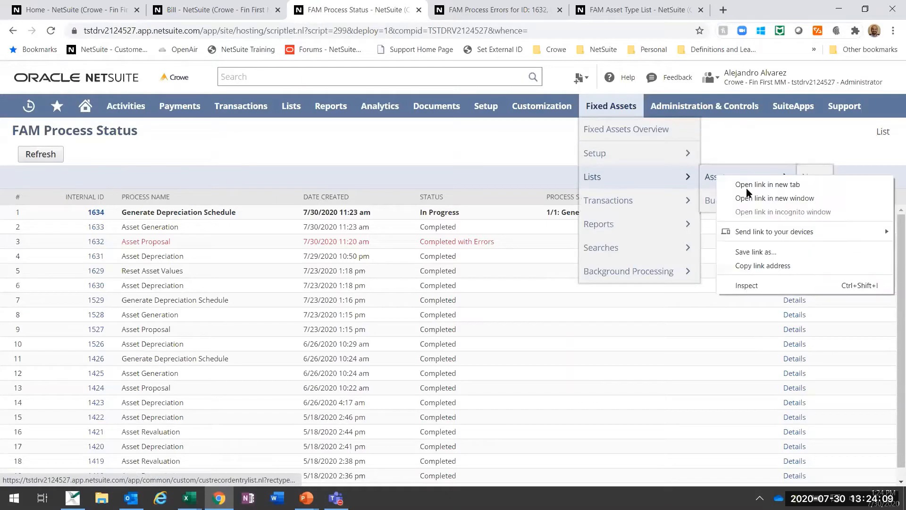
left_click(746, 183)
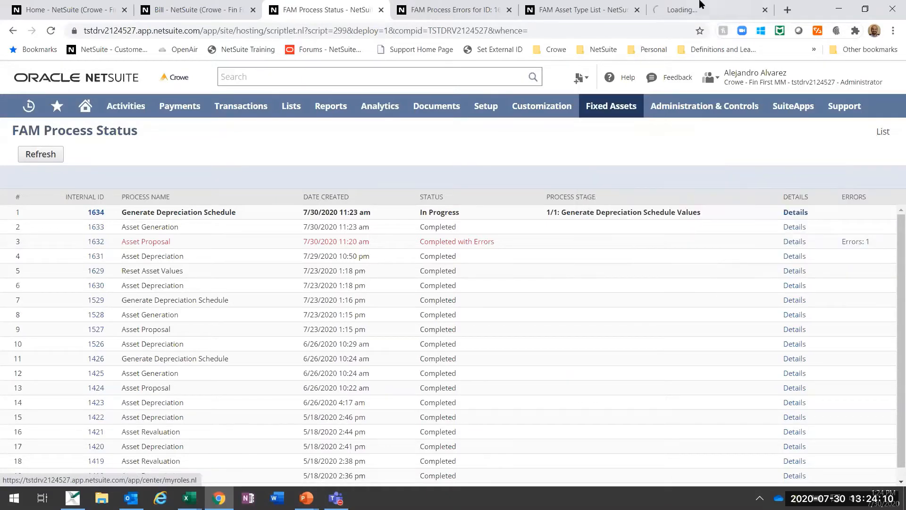
Step: Close the Bill and Home browser tabs and switch to the FAM Asset List tab
left_click(253, 10)
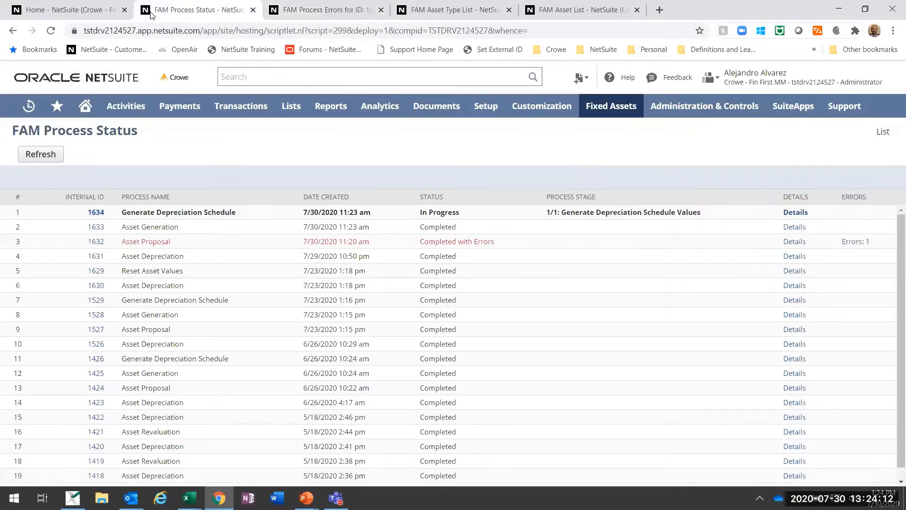
left_click(125, 10)
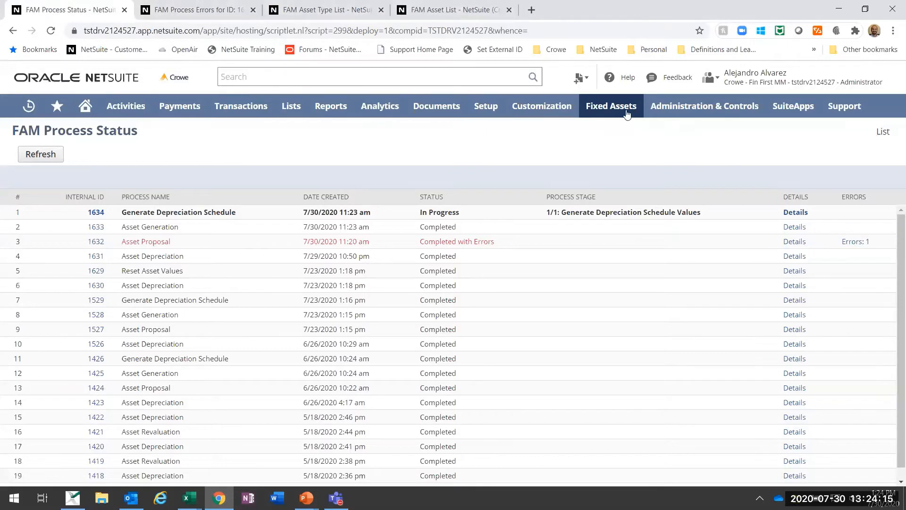
mouse_move(613, 105)
mouse_move(694, 177)
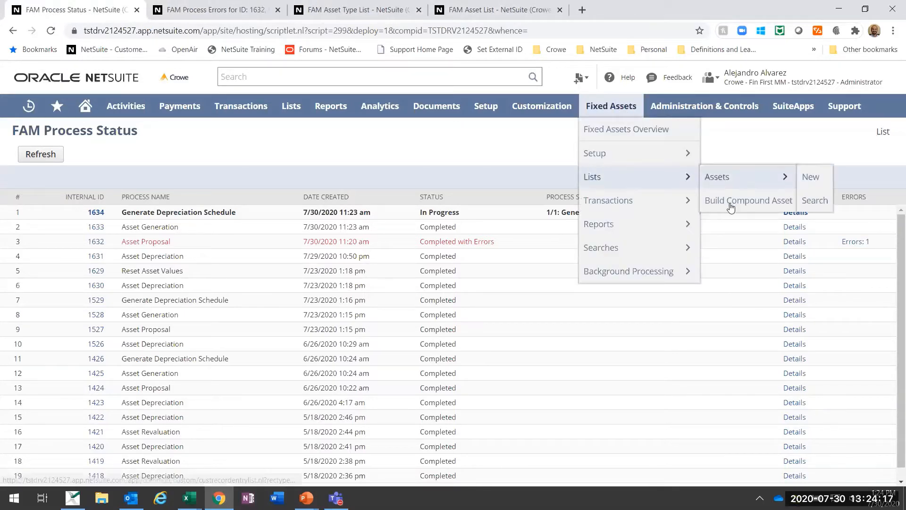
mouse_move(757, 181)
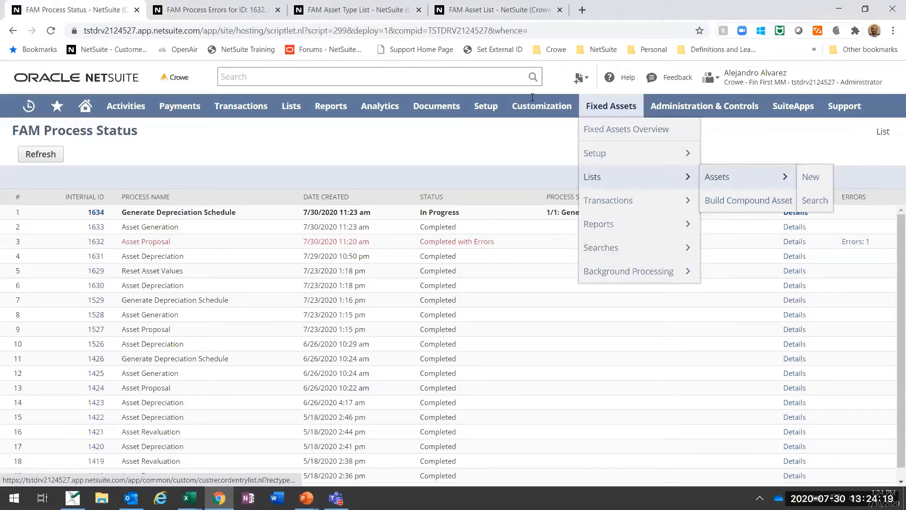
left_click(477, 6)
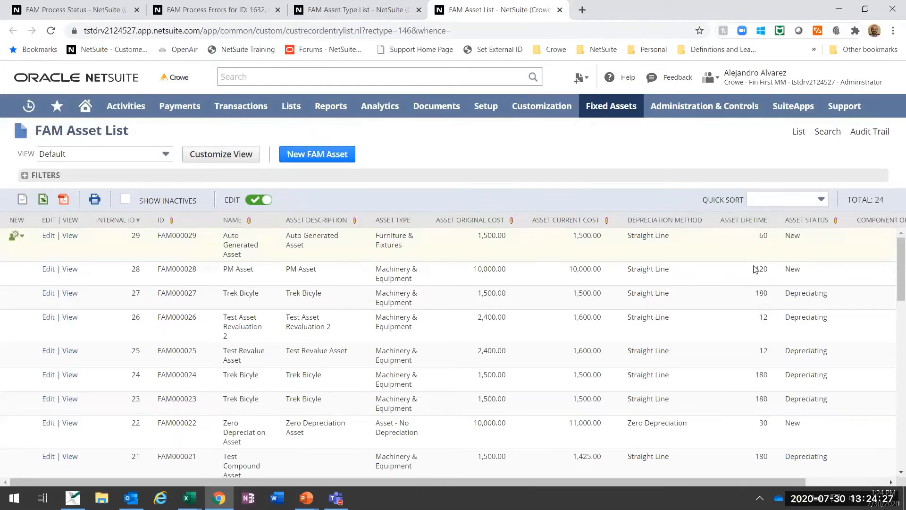
Step: Look through the asset list, show it in the FAM - Inspections Due view, and return it to the Default view
scroll(756, 270, "down", 4)
scroll(757, 270, "down", 4)
scroll(473, 264, "up", 8)
left_click(160, 157)
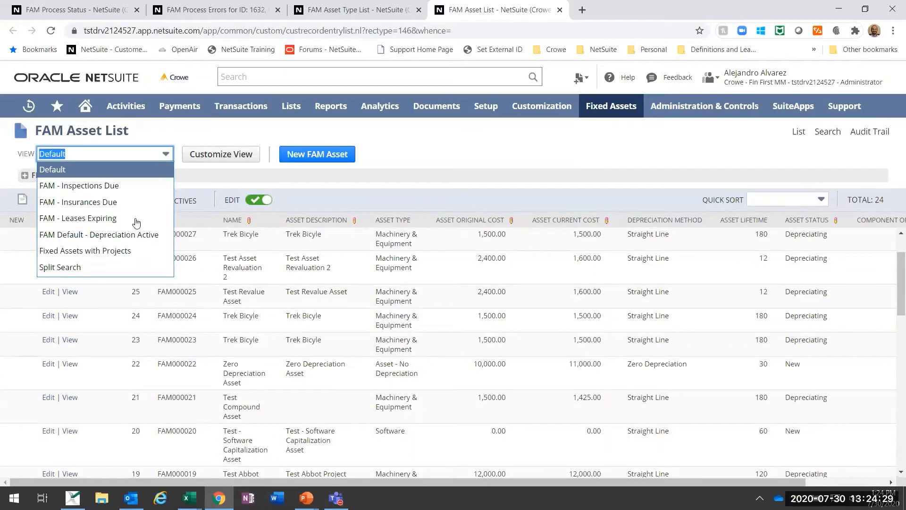
left_click(136, 193)
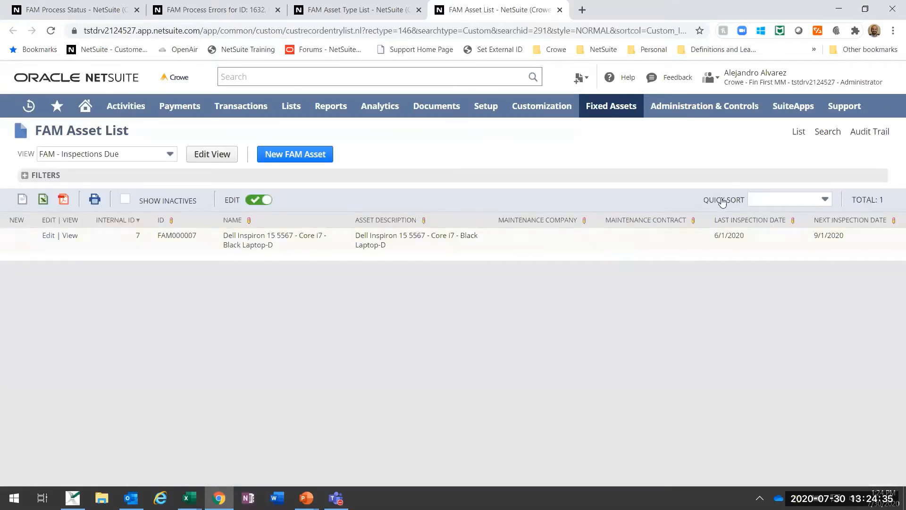
left_click(154, 155)
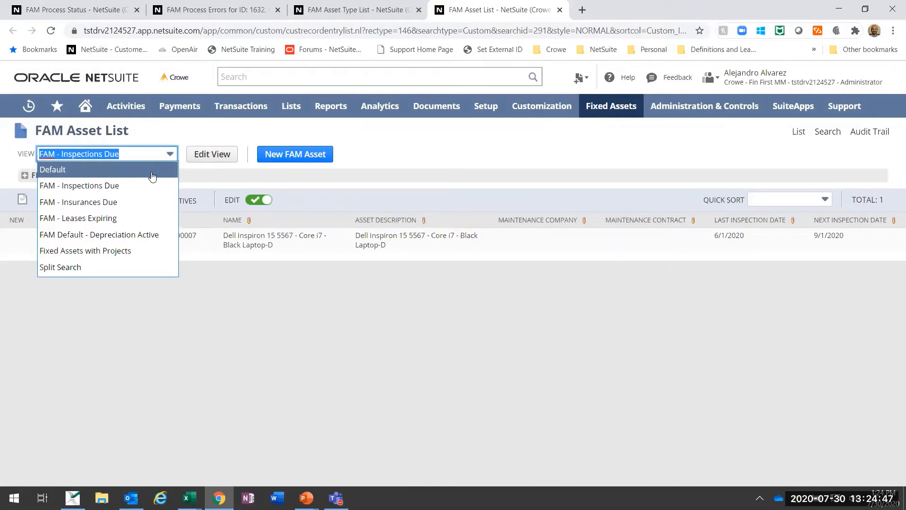
key("Return")
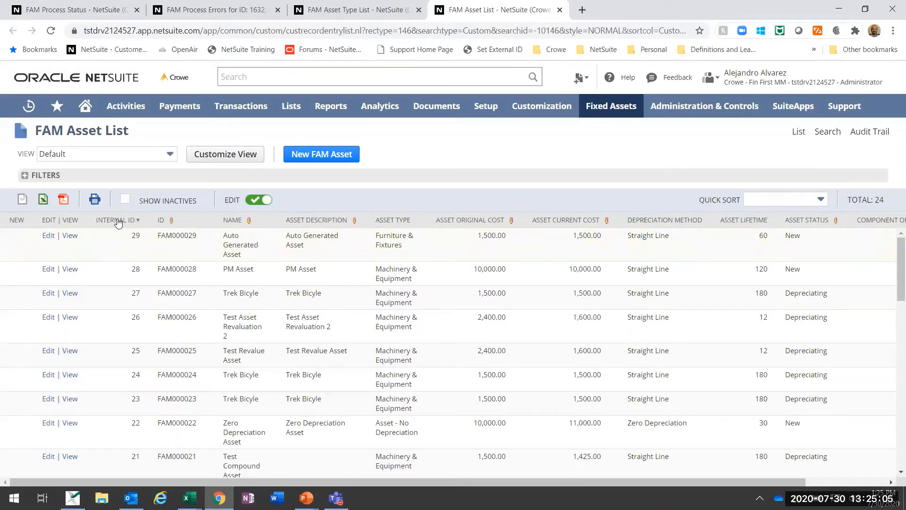
Step: Open the record of the generated Furniture & Fixtures asset FAM000029 in a separate browser tab and switch to it
right_click(69, 236)
left_click(102, 245)
left_click(603, 6)
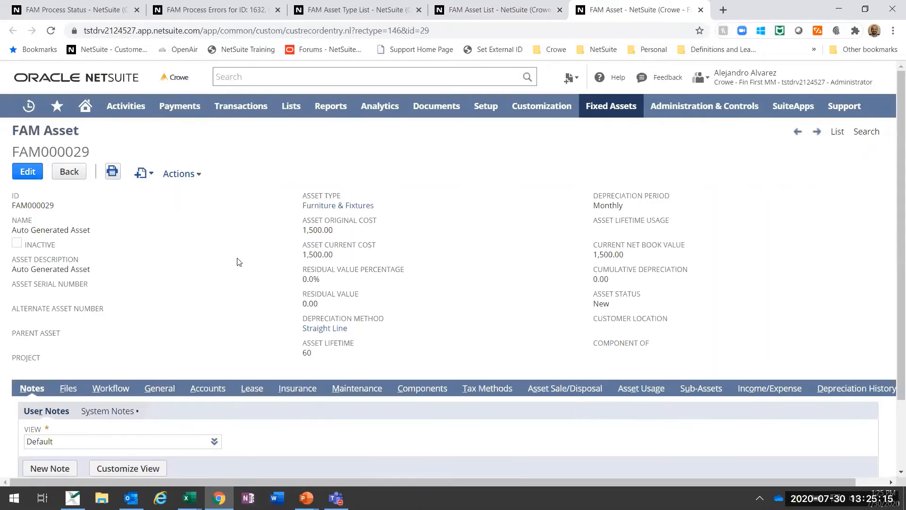
Step: Edit the FAM000029 asset and set its description to "Office Hours Furniture"
left_click(28, 172)
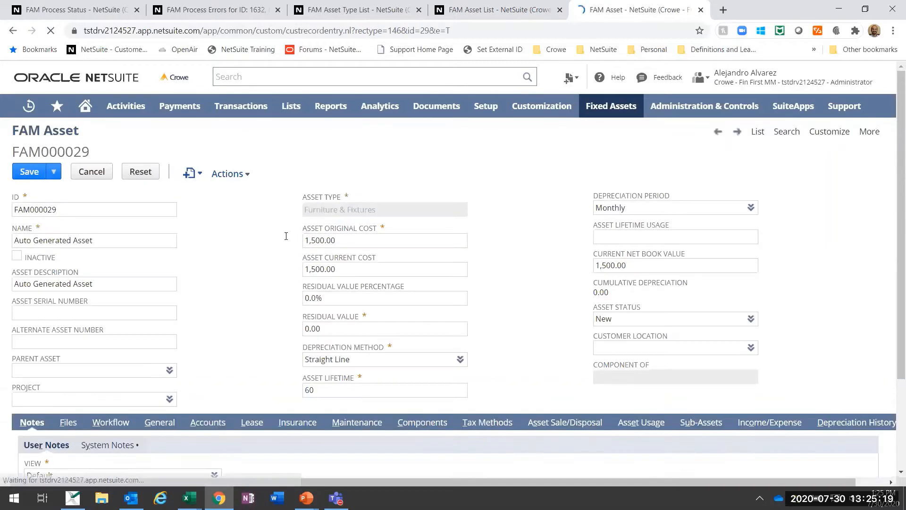
triple_click(126, 282)
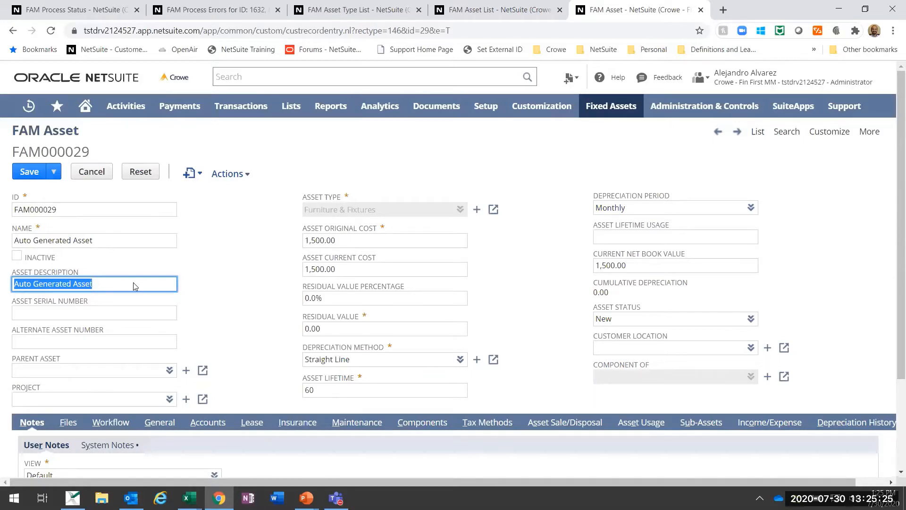
type("Off")
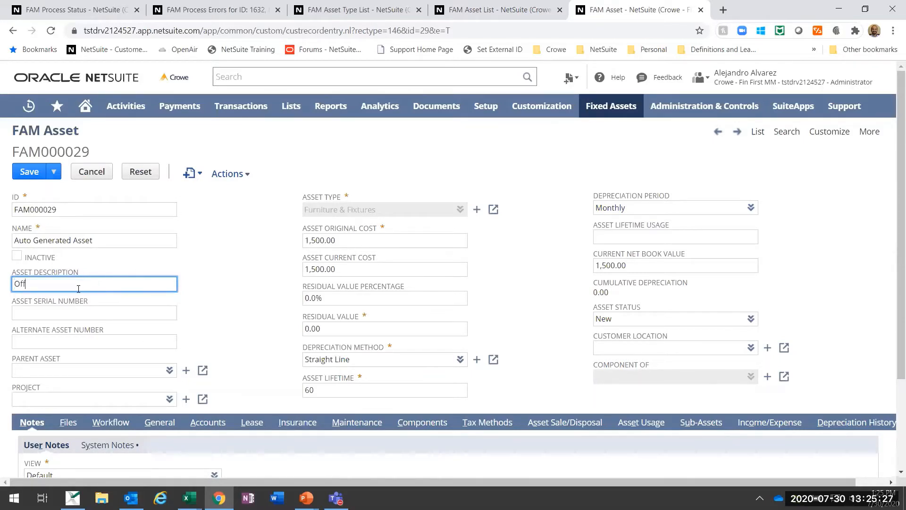
type("ice Hours Furniture")
key("Tab")
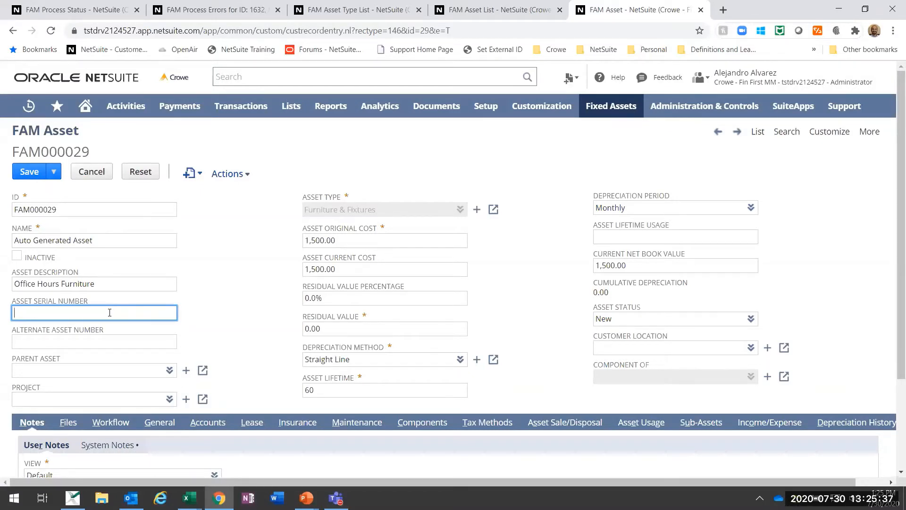
Step: Review the asset's main fields, including the available depreciation methods and depreciation periods, without changing any selection
scroll(110, 312, "down", 1)
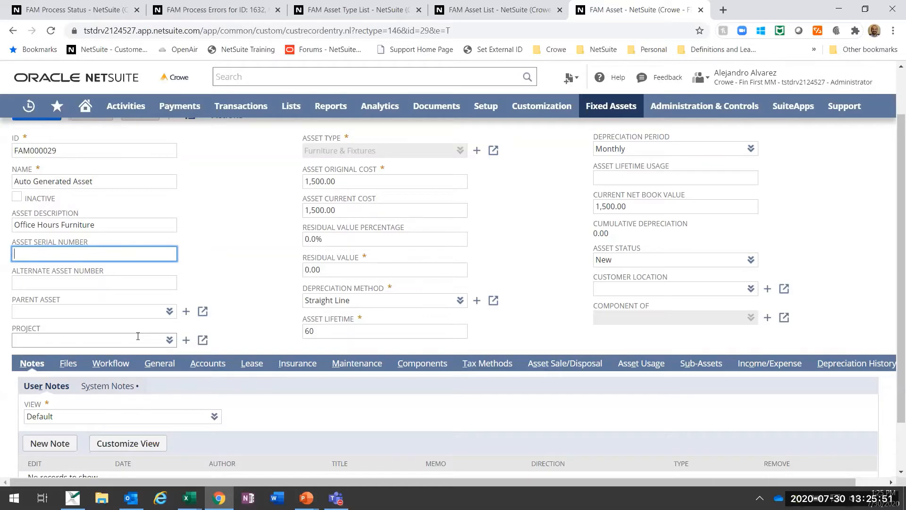
scroll(138, 336, "up", 1)
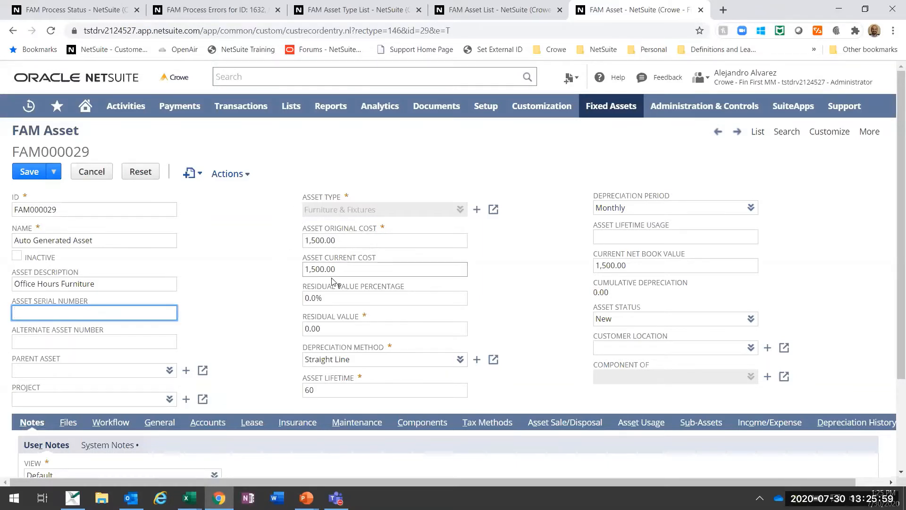
scroll(330, 255, "down", 1)
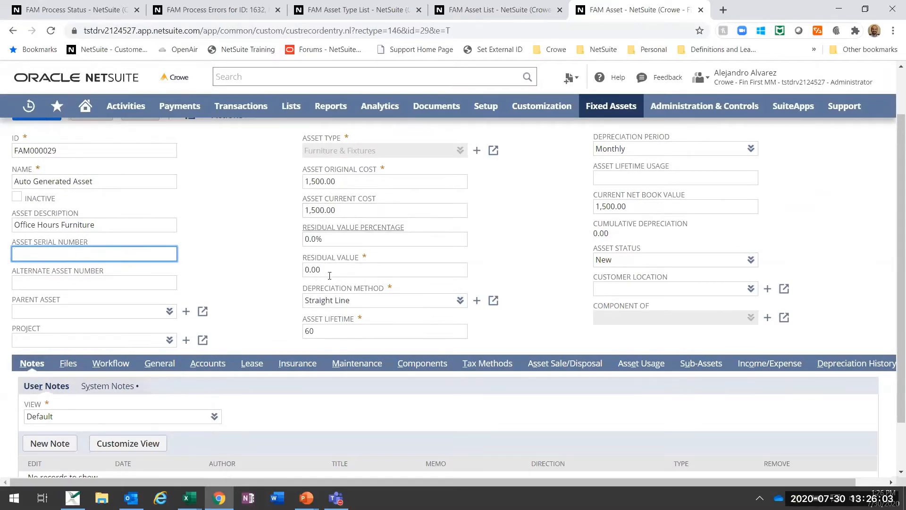
left_click(453, 301)
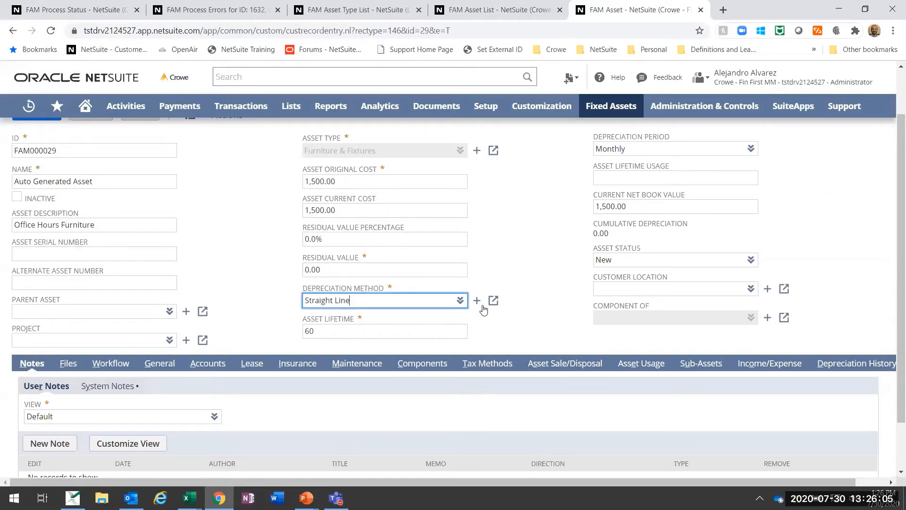
left_click(459, 300)
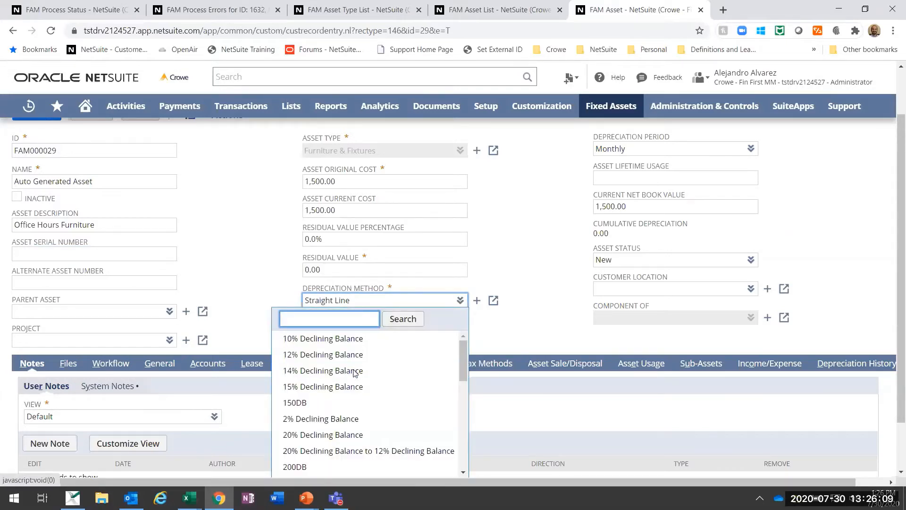
left_click(485, 283)
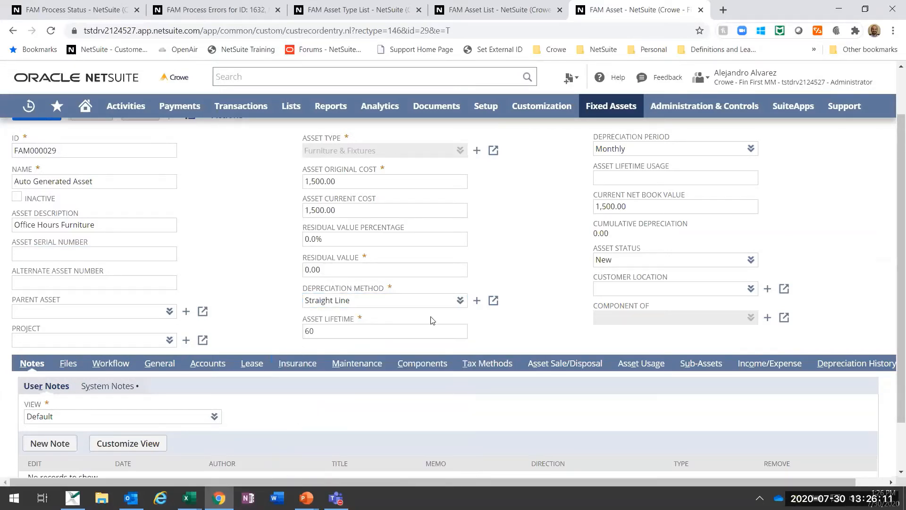
scroll(613, 246, "up", 2)
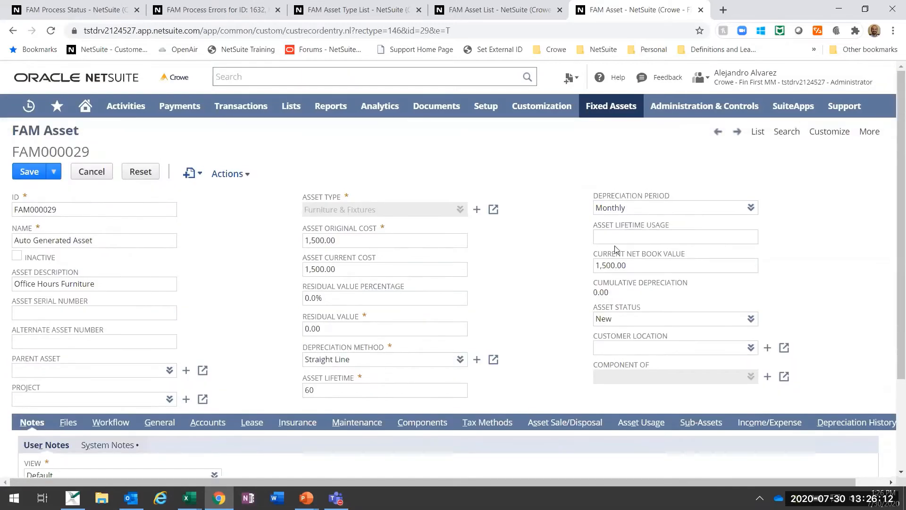
left_click(750, 208)
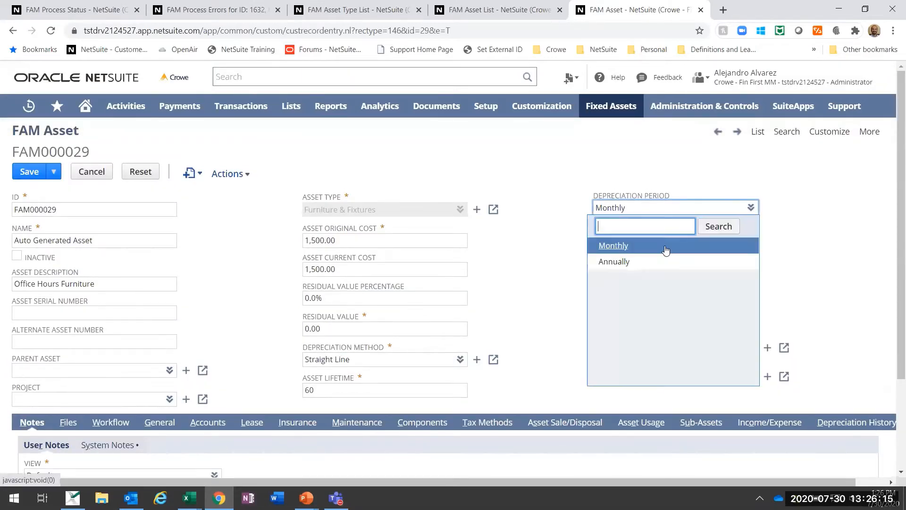
left_click(750, 149)
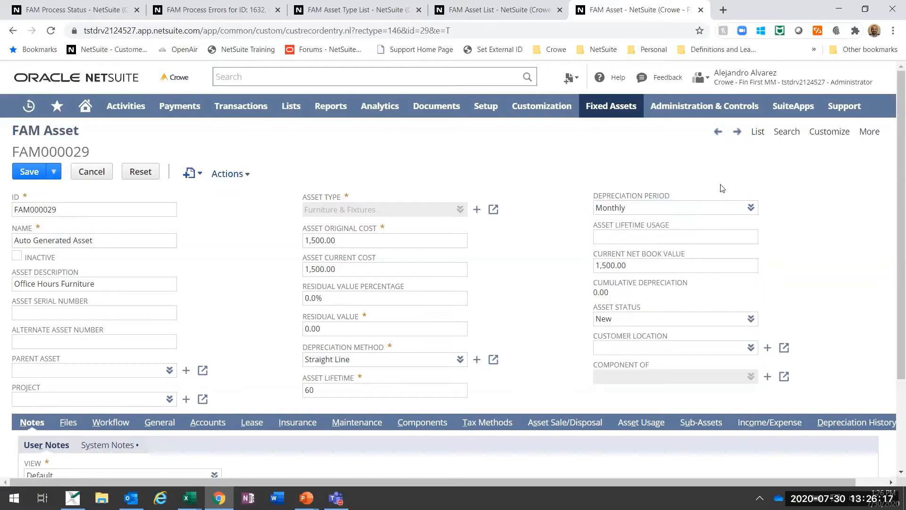
Step: Review the asset's General details, including custodian, depreciation start and end dates, and supplier, against its main fields
scroll(729, 226, "down", 2)
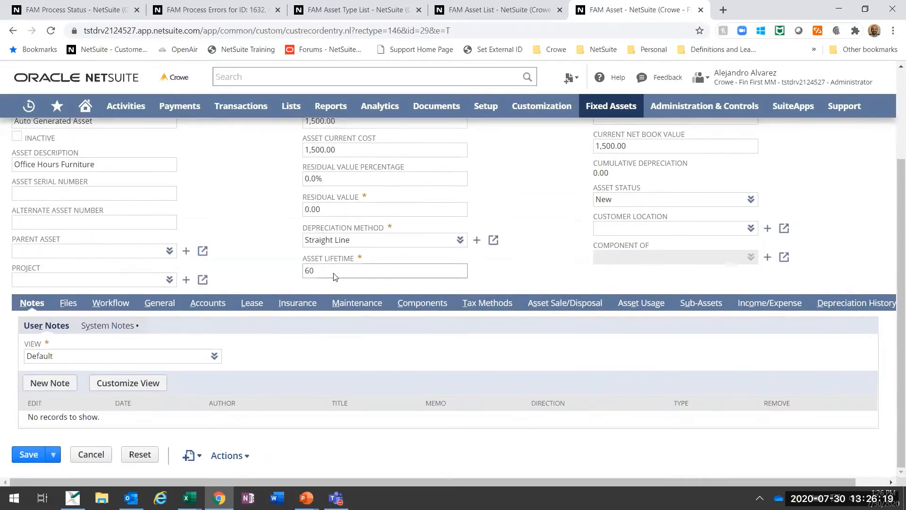
left_click(159, 307)
scroll(375, 305, "down", 3)
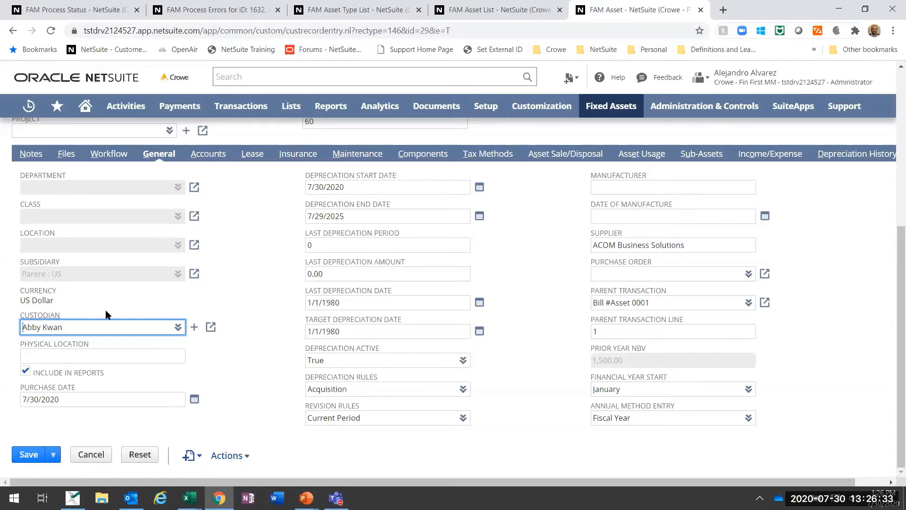
scroll(105, 314, "up", 5)
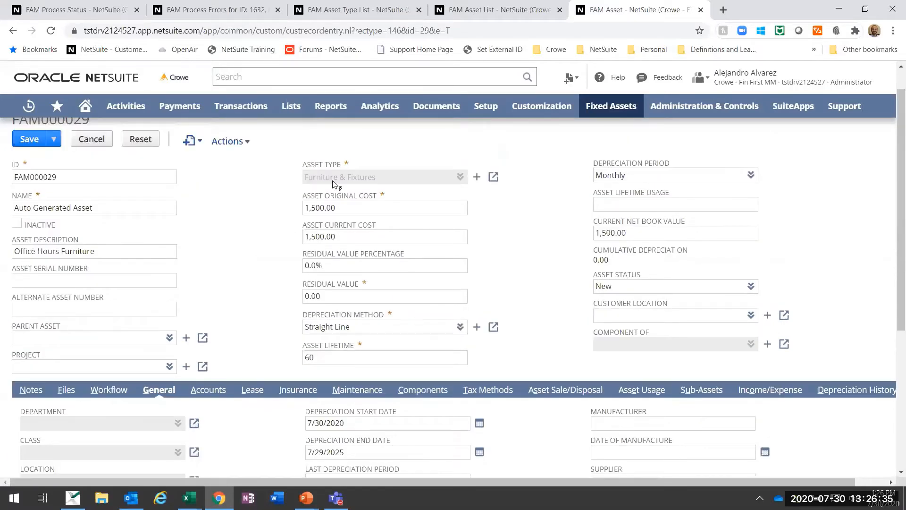
scroll(248, 241, "down", 5)
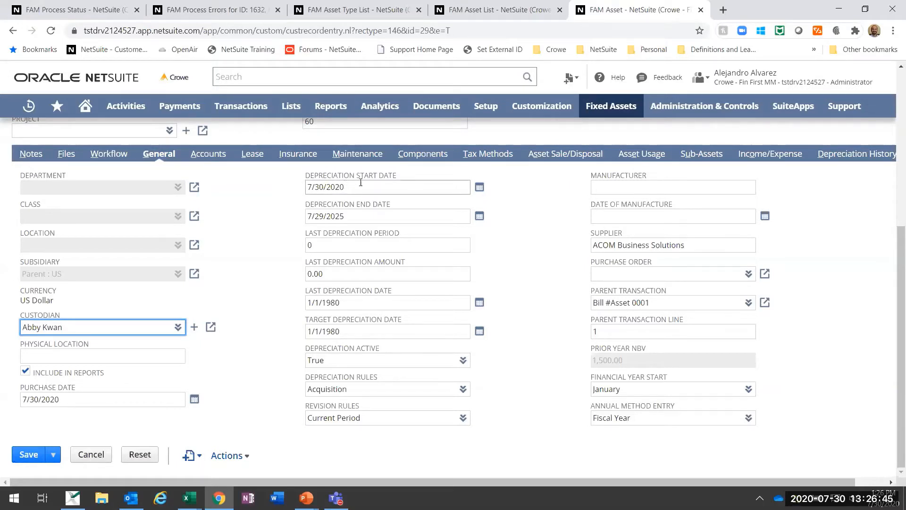
scroll(341, 215, "up", 1)
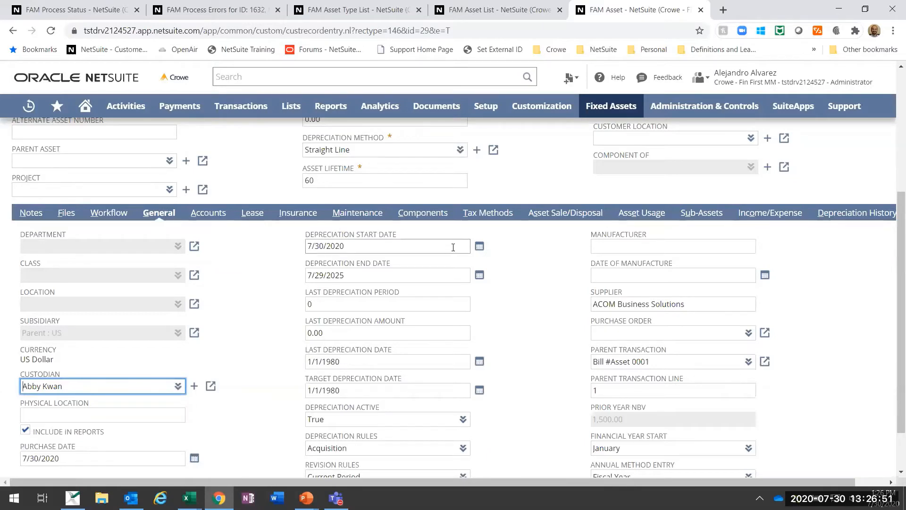
scroll(456, 276, "up", 1)
scroll(456, 274, "down", 1)
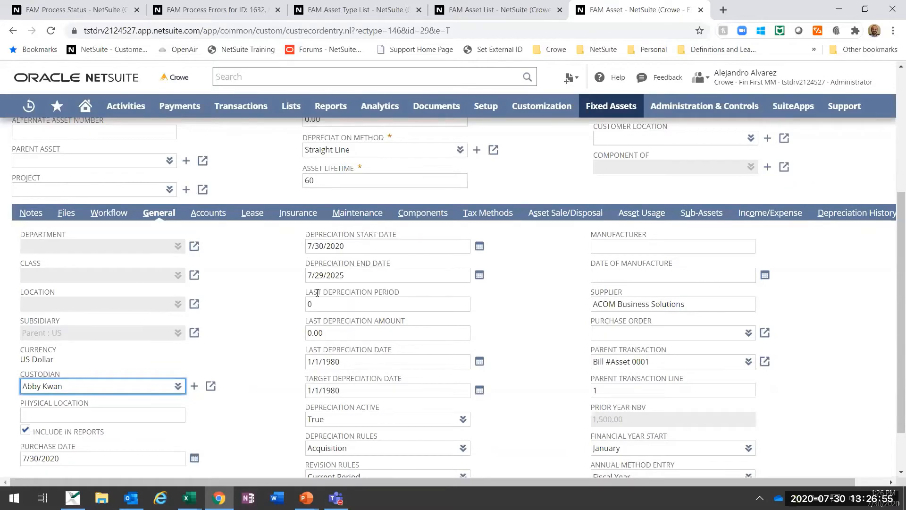
scroll(397, 317, "down", 1)
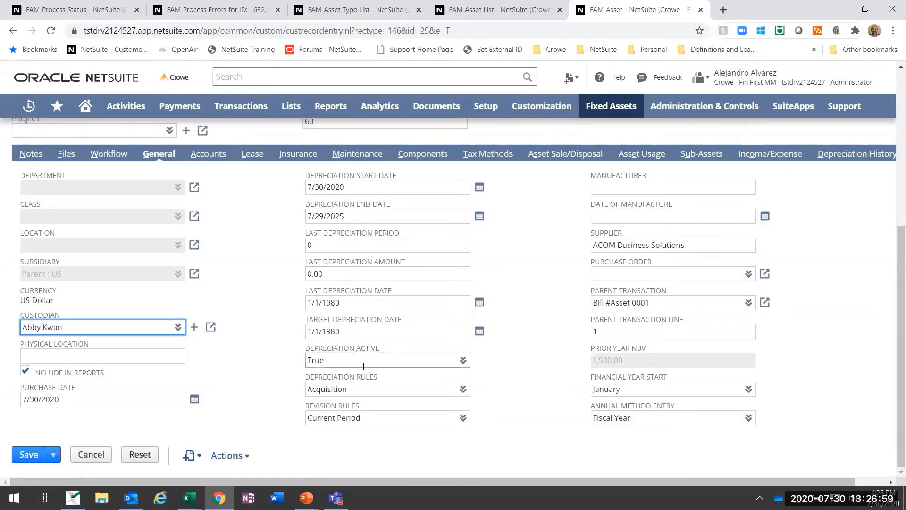
Step: Check the available Depreciation Active options for the asset and keep it set to True
left_click(447, 360)
left_click(463, 360)
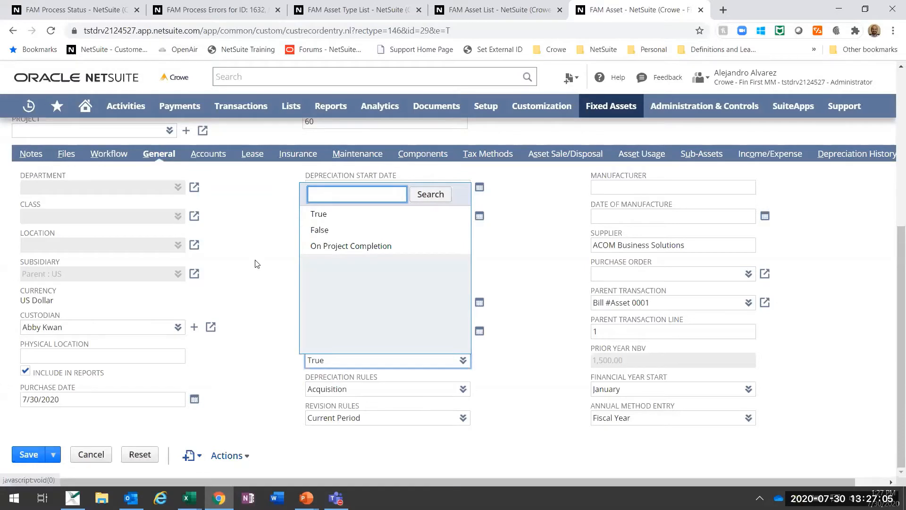
scroll(257, 263, "up", 3)
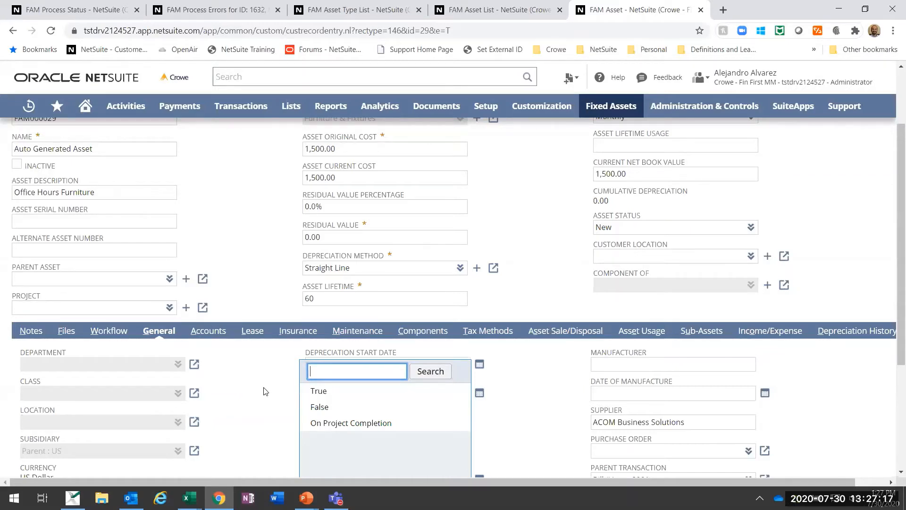
left_click(319, 391)
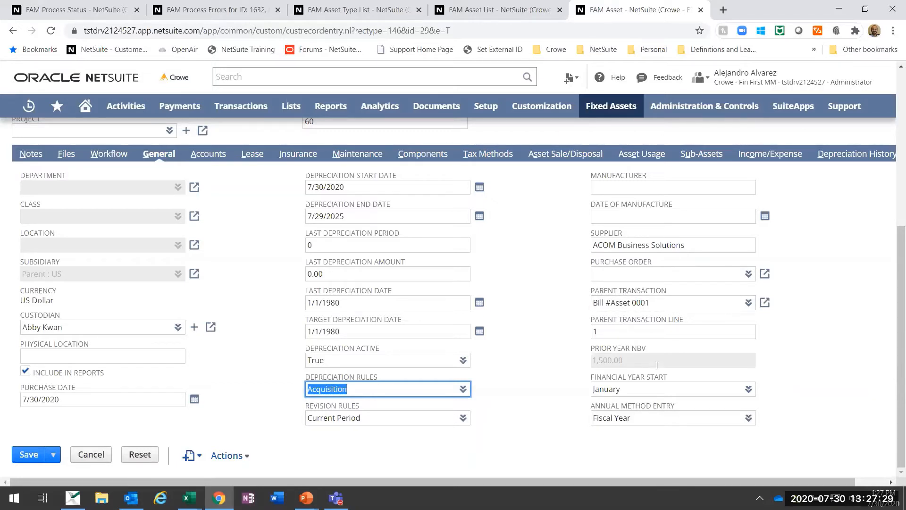
Step: Set the asset's name to "Office Hours Furniture", copied from its description, and save the record, accepting the submission
scroll(575, 361, "up", 1)
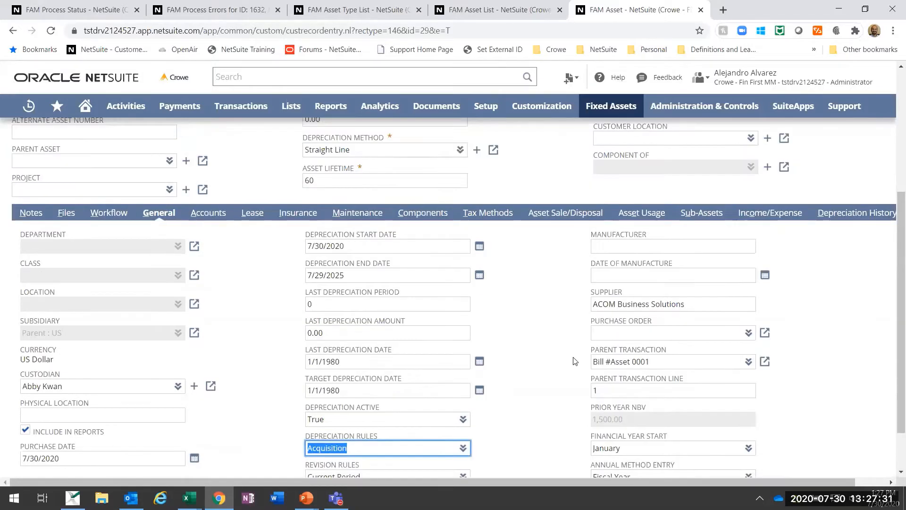
scroll(334, 321, "up", 3)
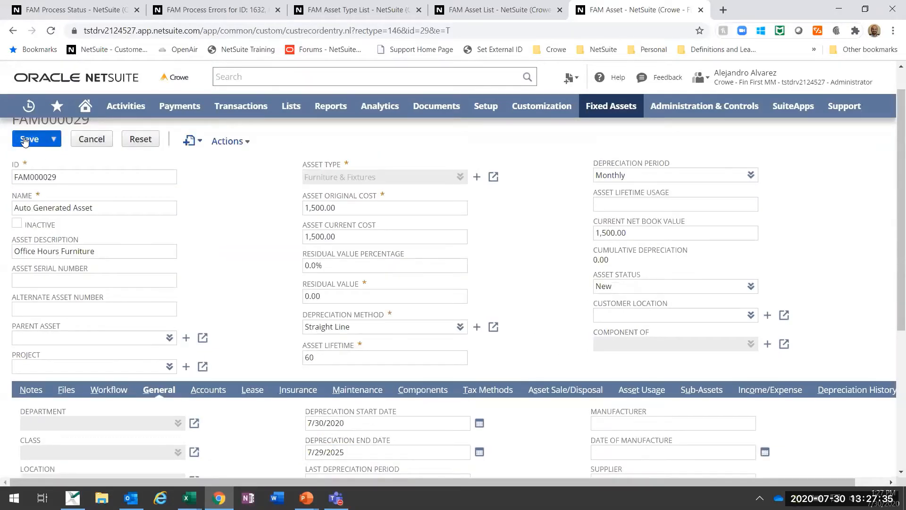
triple_click(112, 250)
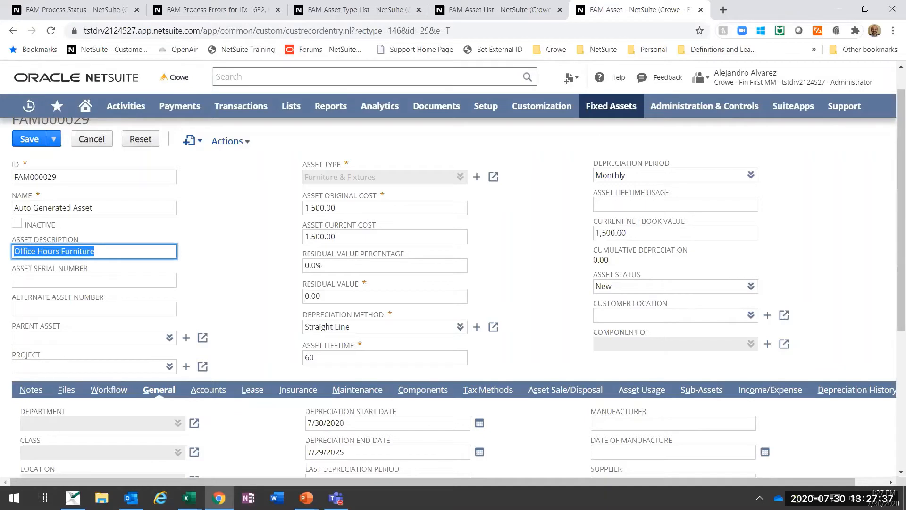
key("ctrl+c")
triple_click(56, 208)
key("ctrl+v")
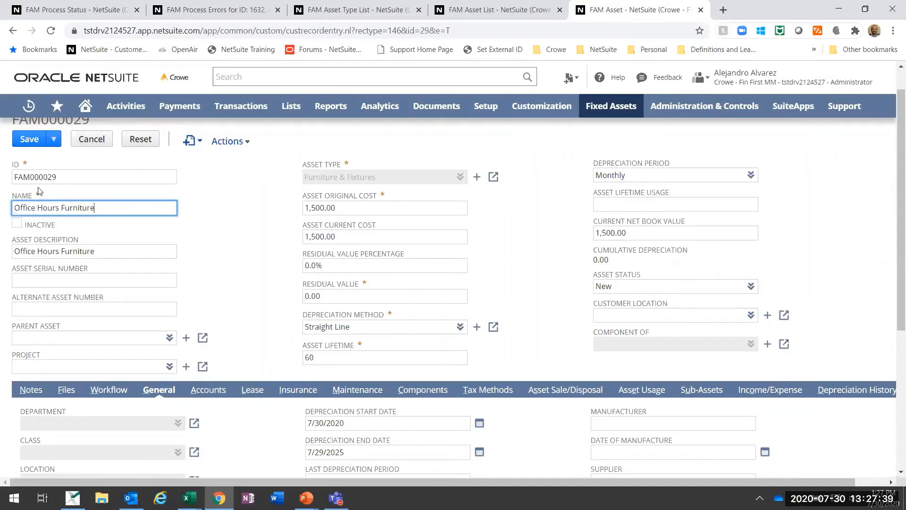
left_click(29, 140)
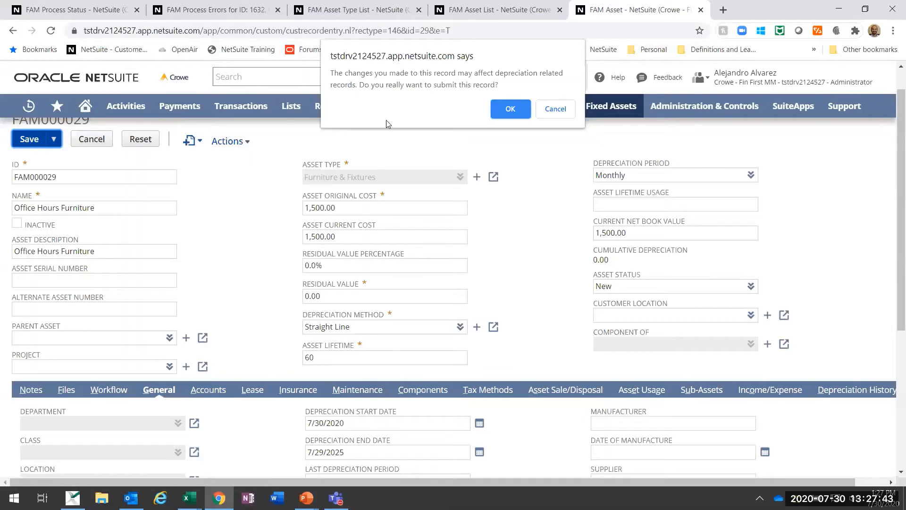
left_click(511, 109)
mouse_move(512, 109)
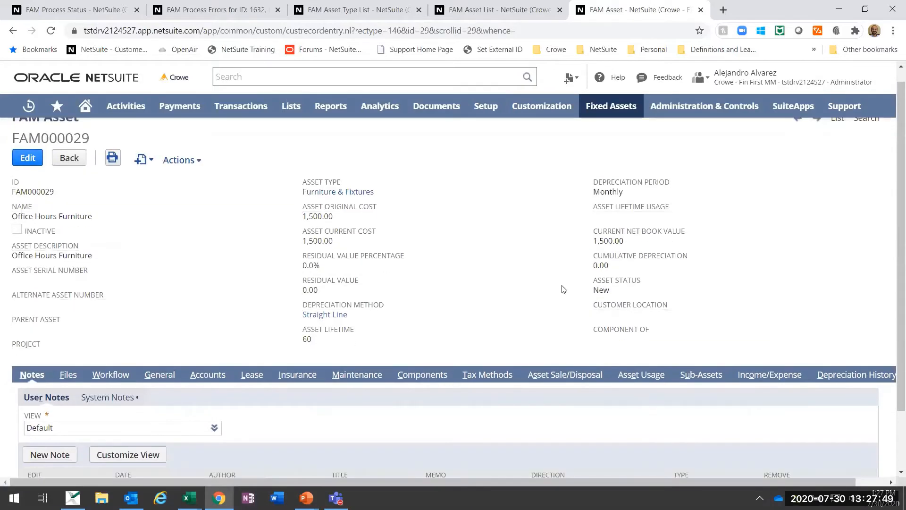
Step: Review the saved asset's Accounts, Lease, Insurance, Maintenance and Components details
scroll(562, 289, "down", 2)
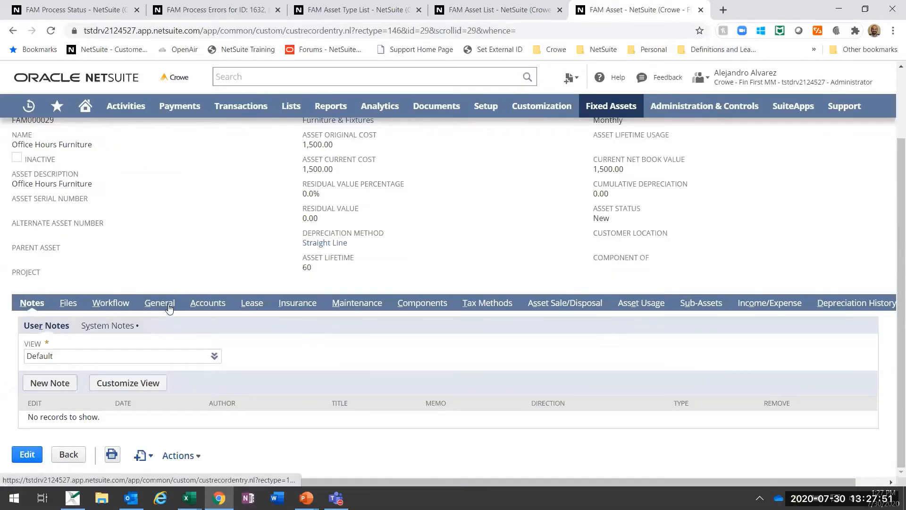
left_click(219, 306)
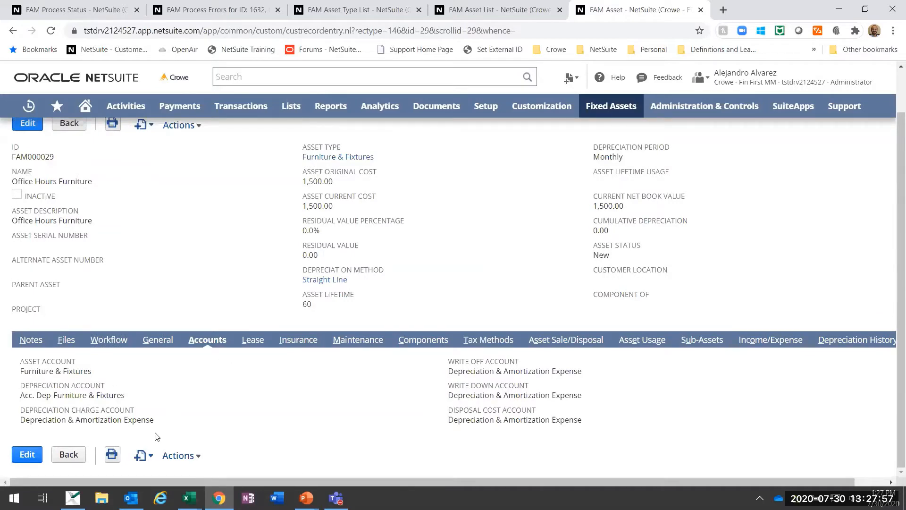
left_click(261, 343)
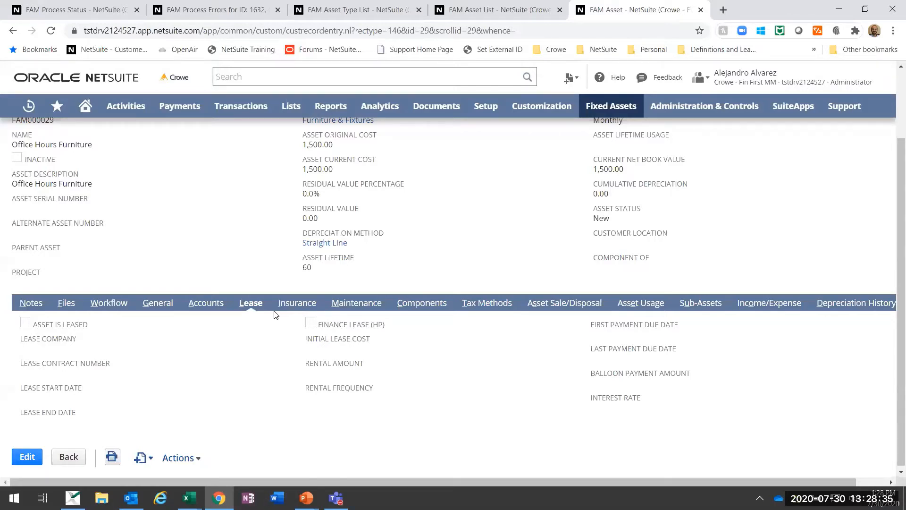
left_click(290, 307)
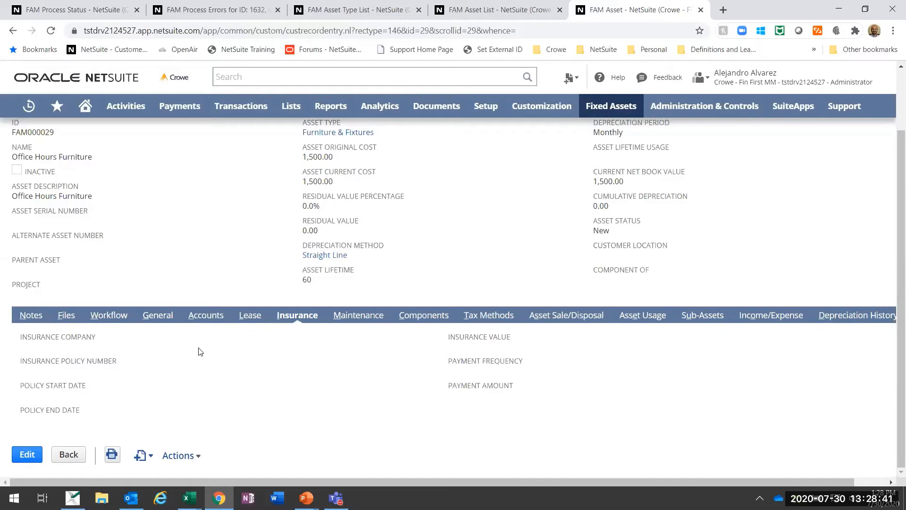
left_click(358, 316)
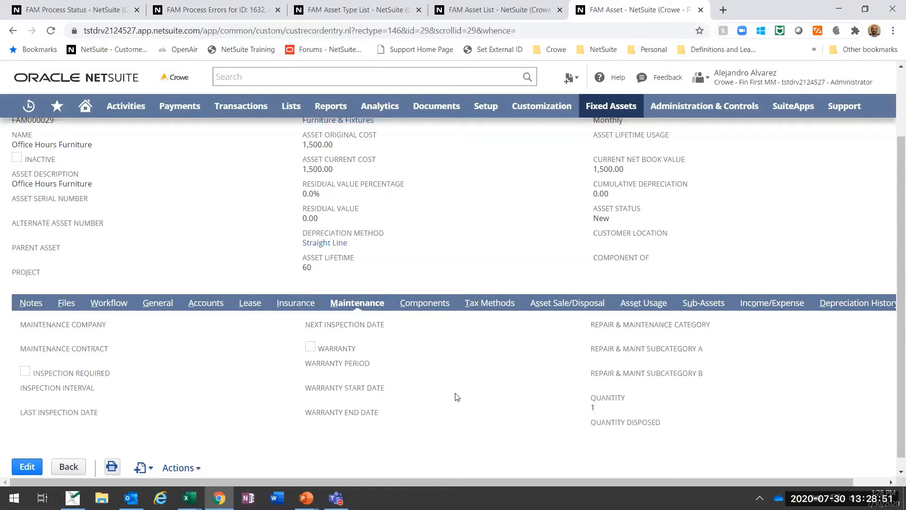
left_click(432, 306)
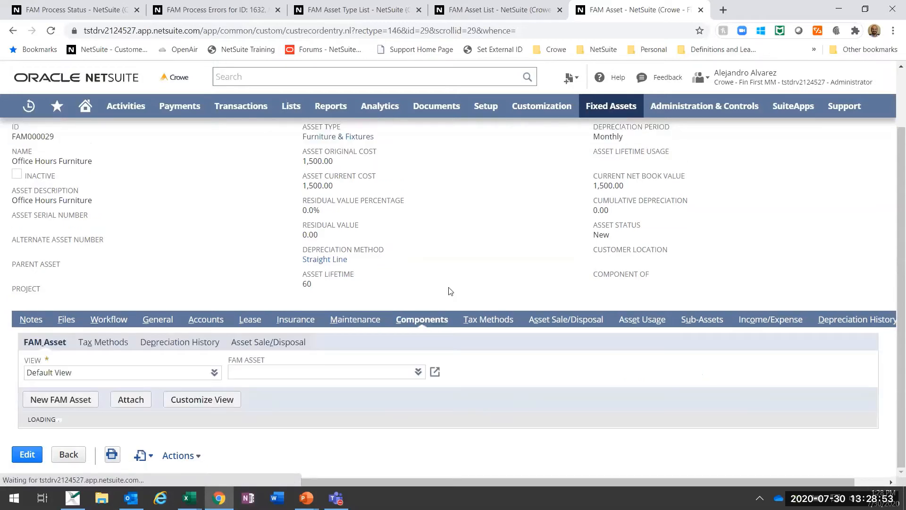
mouse_move(611, 106)
mouse_move(607, 176)
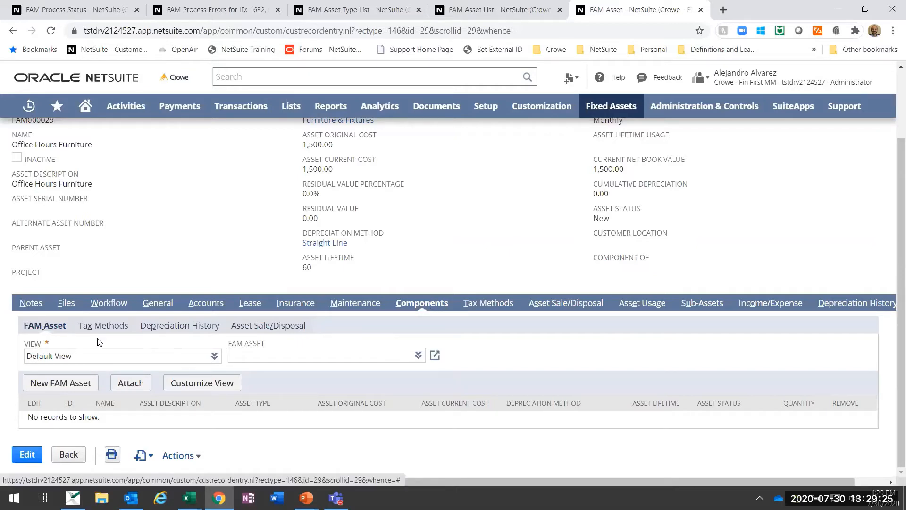
Step: Look at the tax methods listed for the asset's components and at its asset usage records
left_click(101, 327)
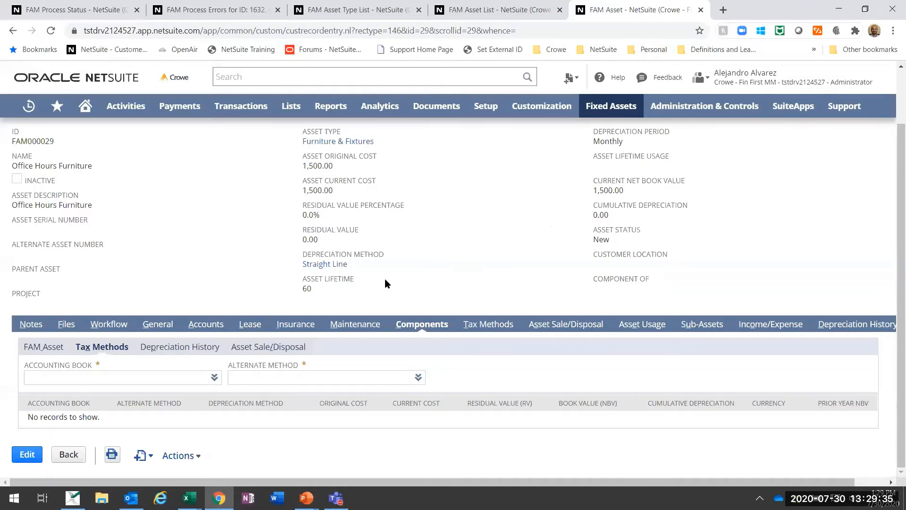
scroll(384, 278, "up", 2)
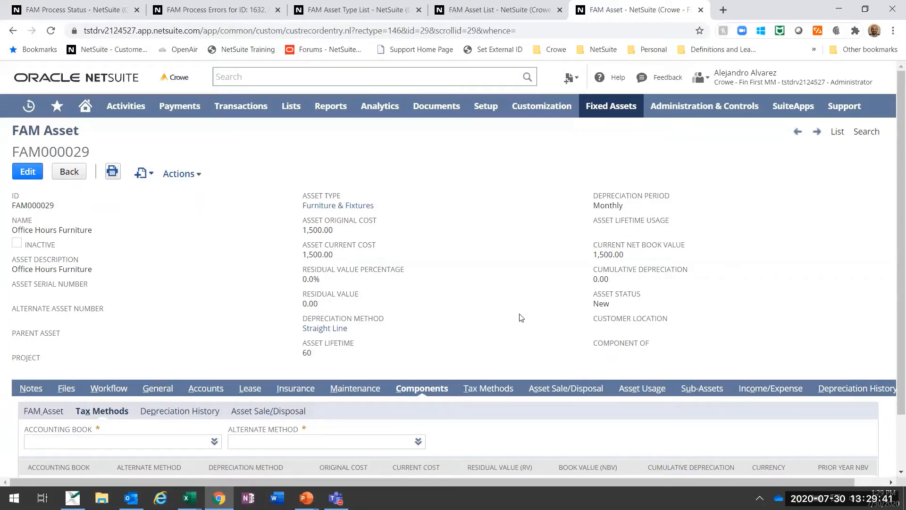
scroll(484, 307, "down", 2)
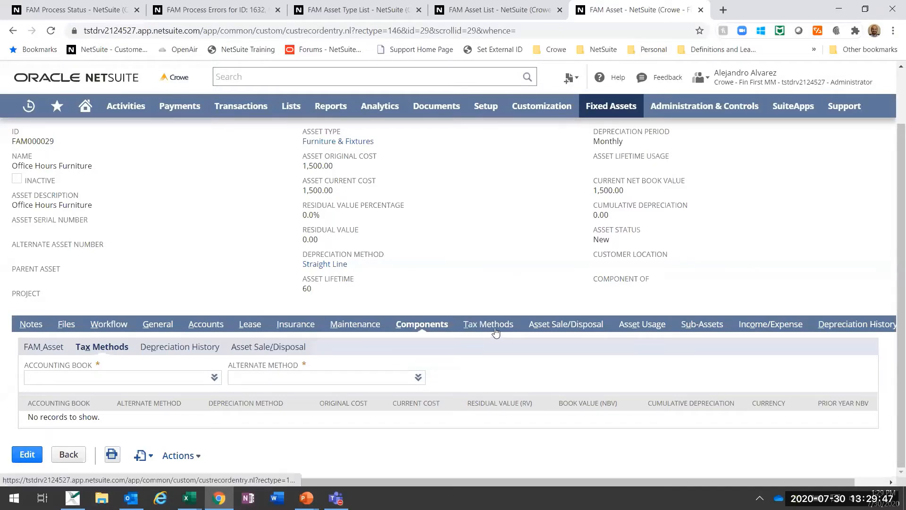
left_click(657, 331)
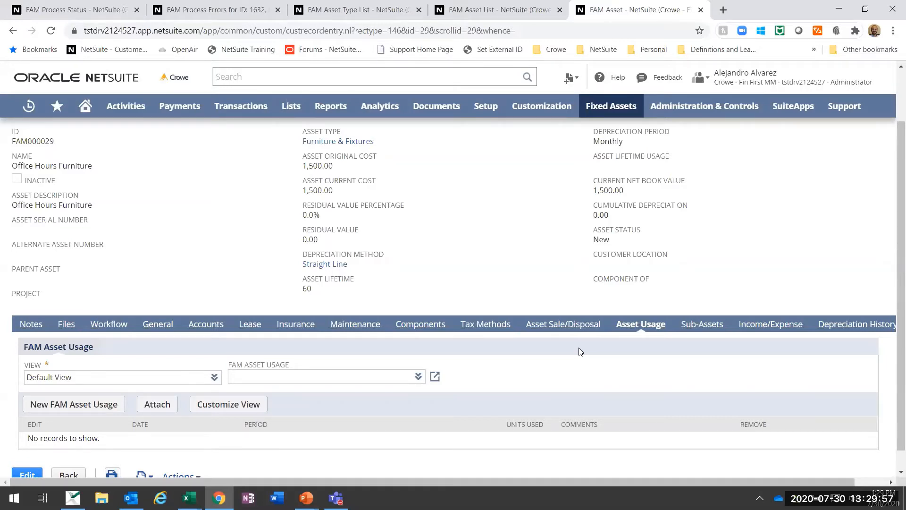
scroll(581, 352, "up", 2)
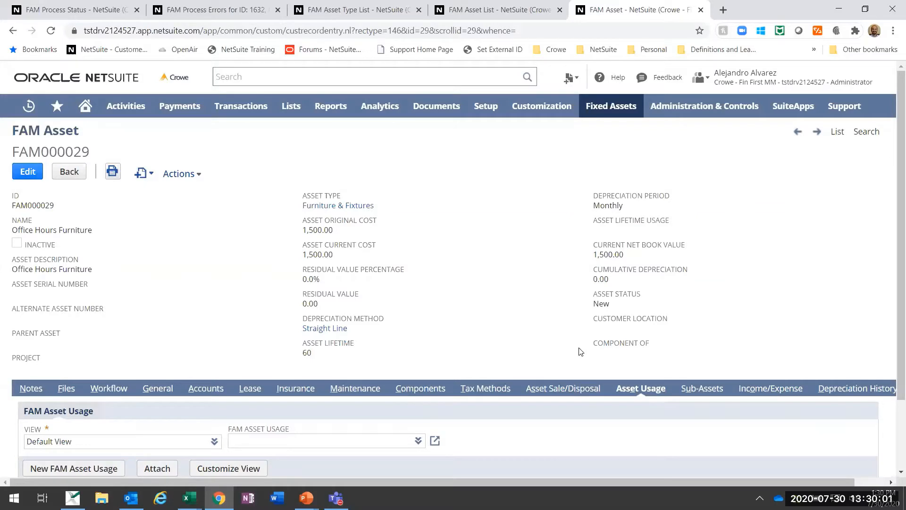
left_click(641, 390)
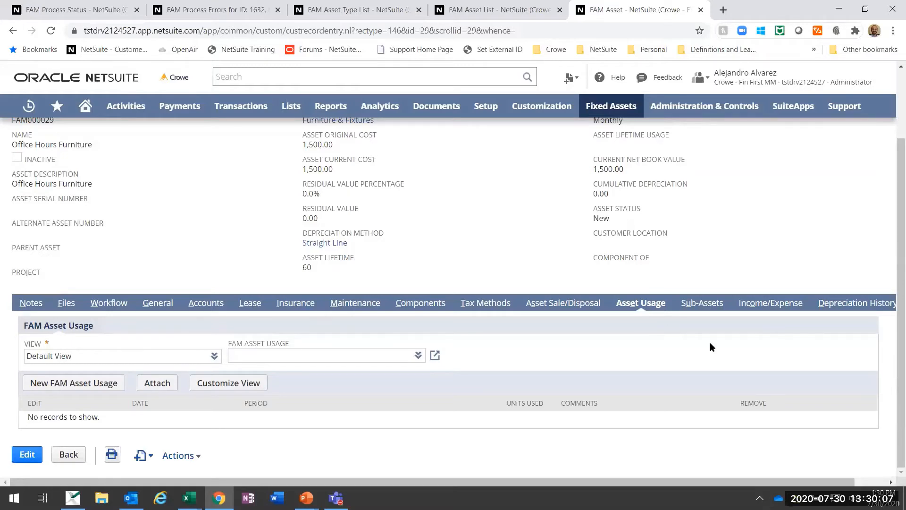
Step: Open the asset's Accounting Method depreciation history and review its entries sorted by date, oldest first
left_click(838, 304)
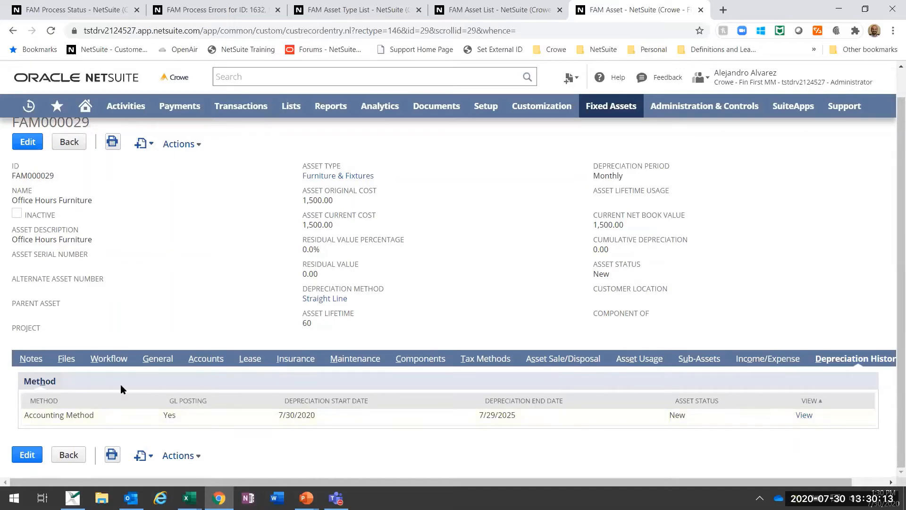
left_click(804, 416)
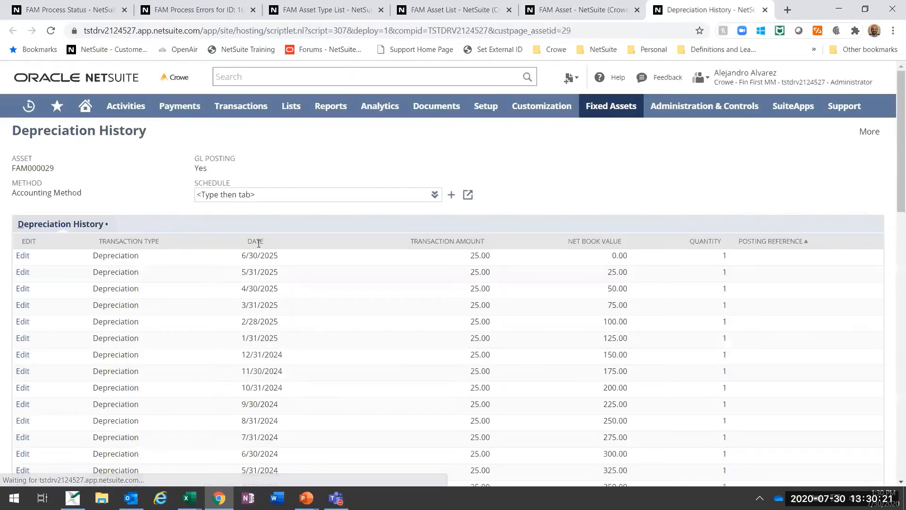
left_click(255, 241)
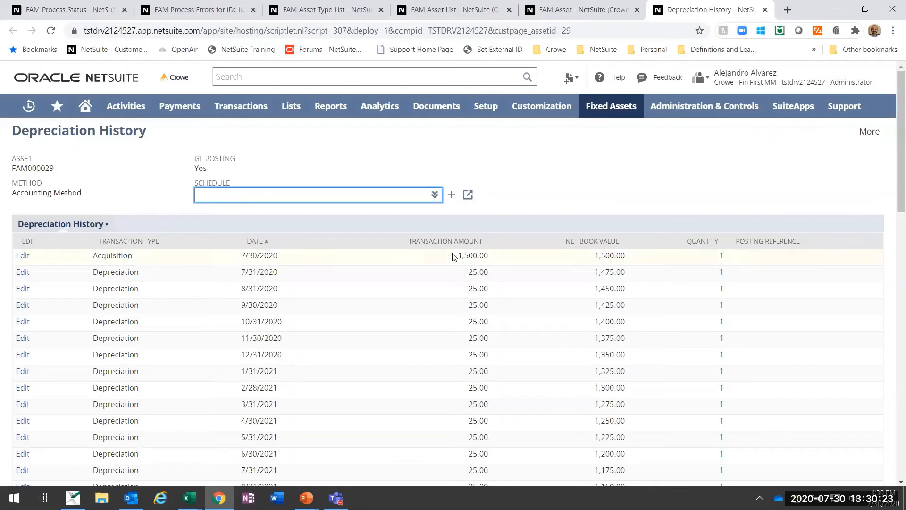
left_click_drag(78, 256, 637, 256)
left_click(605, 222)
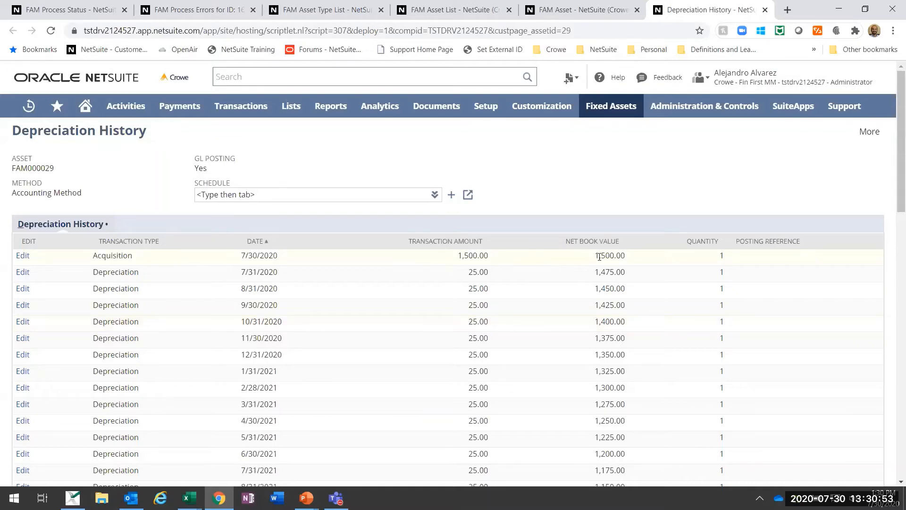
scroll(600, 268, "down", 3)
scroll(600, 267, "up", 3)
Step: Open the Asset Depreciation page separately, place it beside the asset record, and close the FAM Asset List and FAM Asset Type List pages
left_click(573, 9)
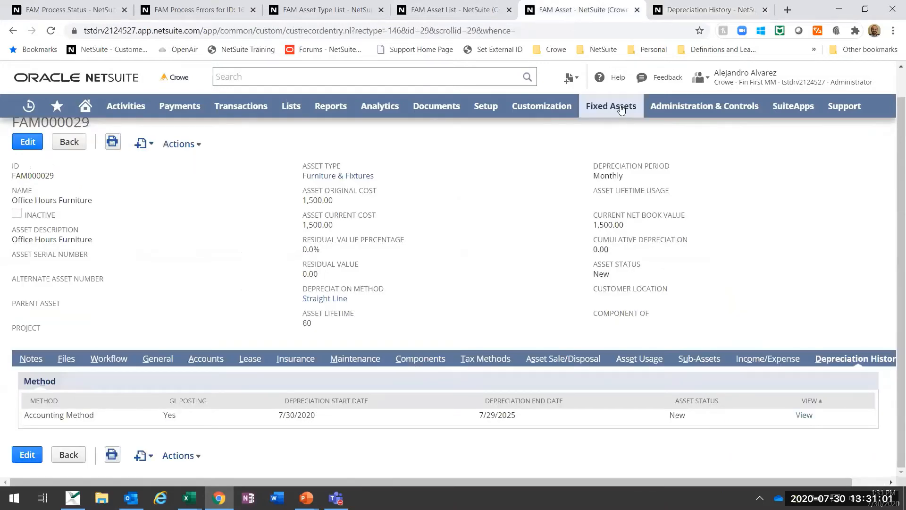
mouse_move(623, 115)
mouse_move(627, 200)
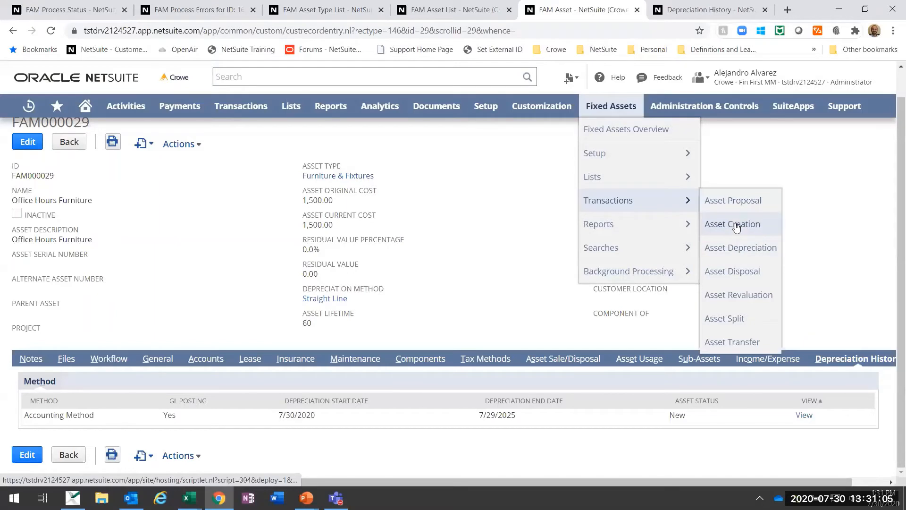
right_click(739, 255)
left_click(760, 260)
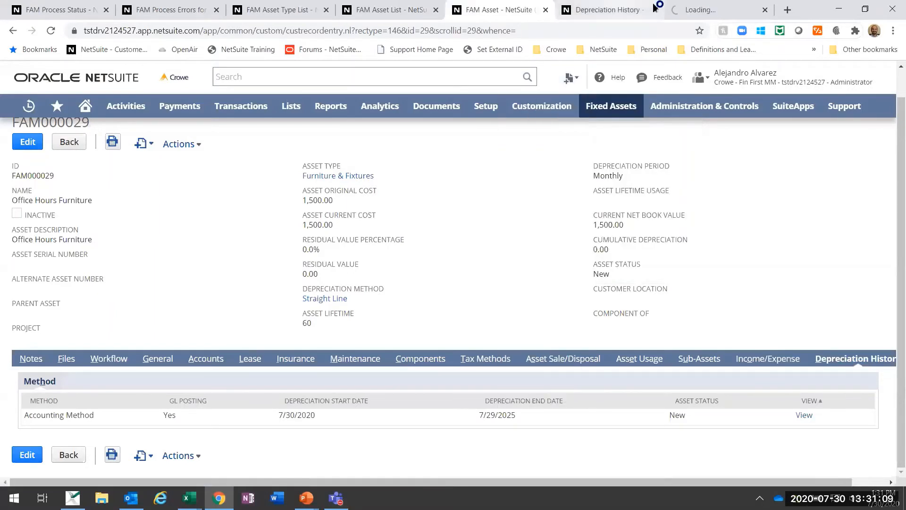
left_click_drag(711, 4, 591, 3)
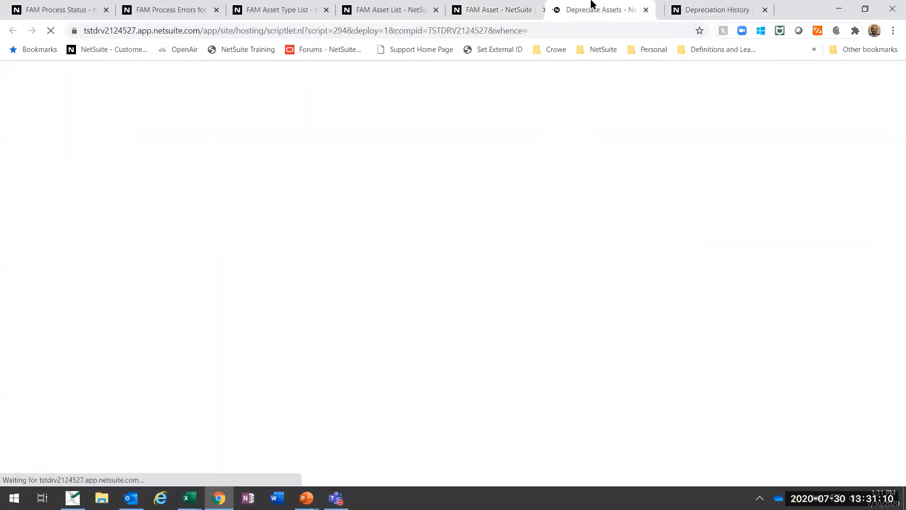
left_click(436, 9)
left_click(326, 10)
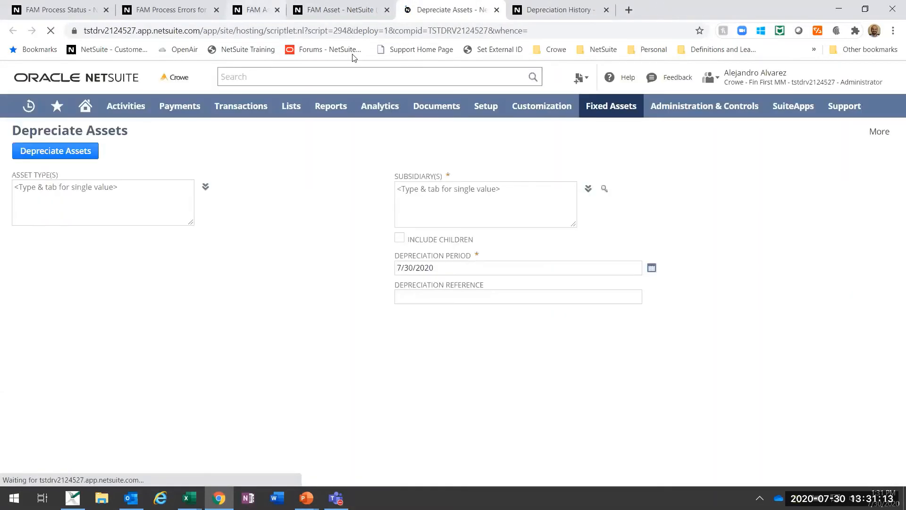
Step: Choose Furniture & Fixtures as the only asset type to depreciate, removing any other types from the selection
left_click(205, 187)
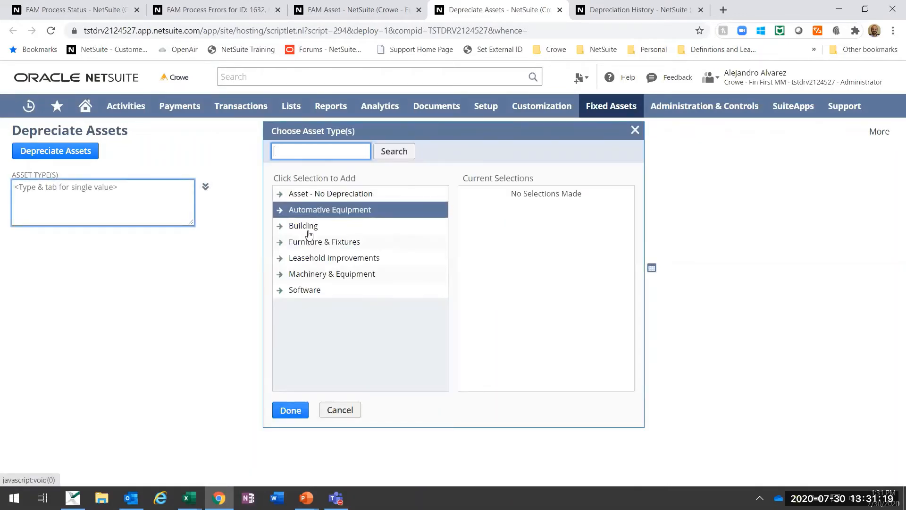
left_click(309, 199)
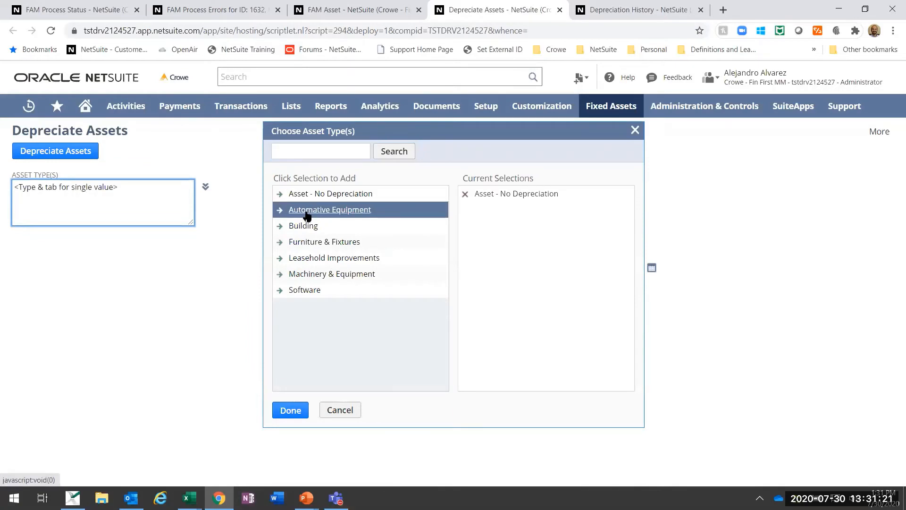
left_click(305, 211)
left_click(305, 227)
left_click(305, 243)
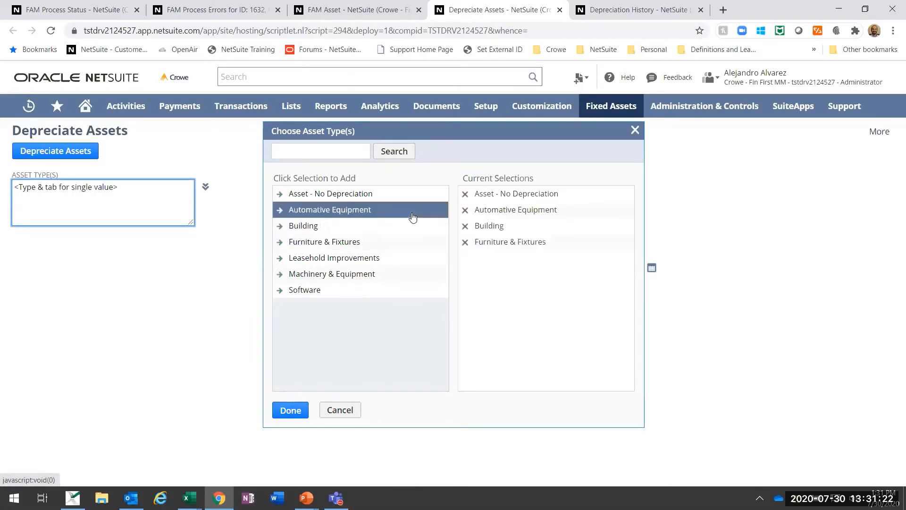
left_click(466, 226)
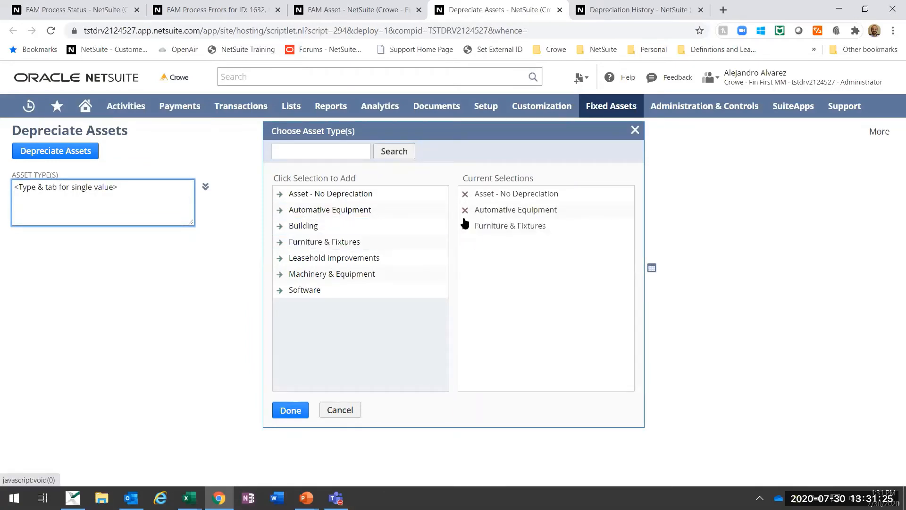
left_click(465, 210)
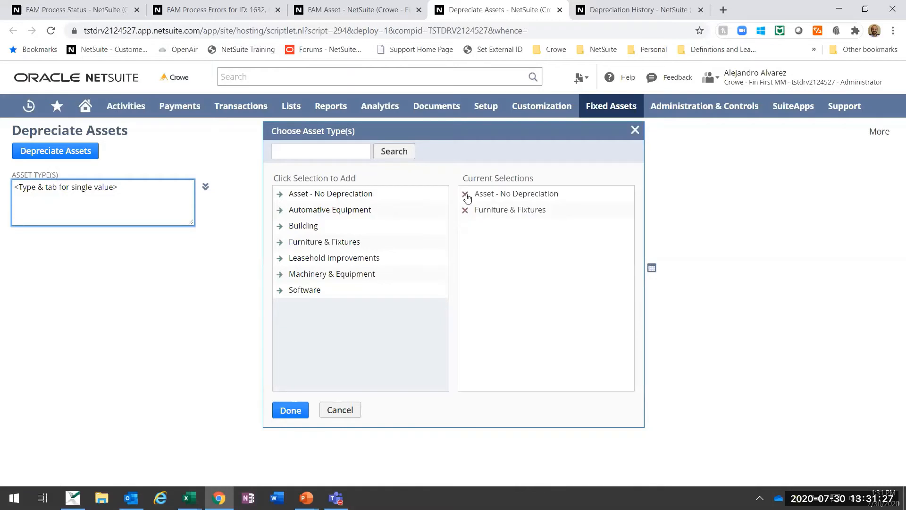
left_click(466, 194)
left_click(293, 402)
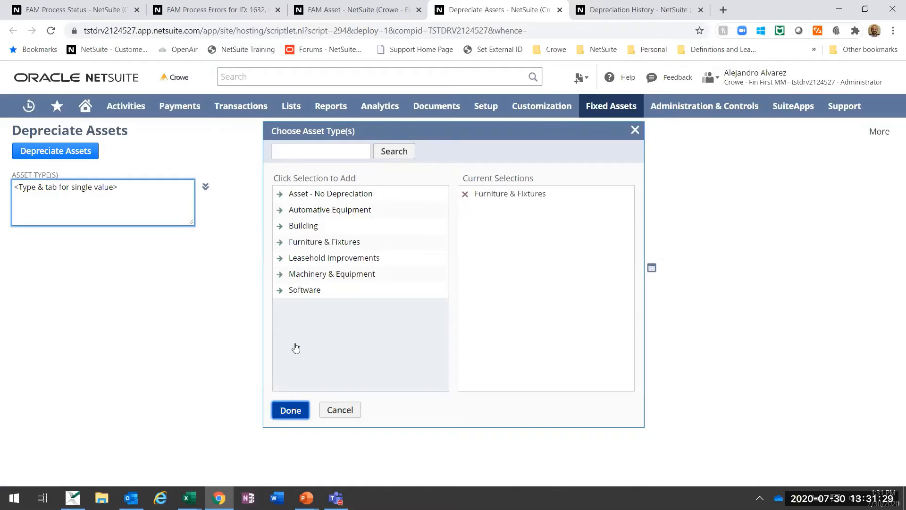
left_click(286, 418)
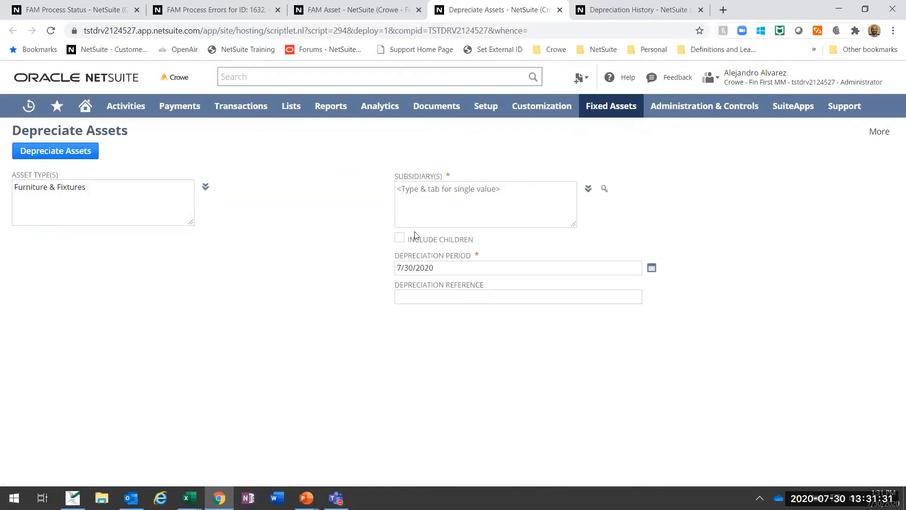
Step: Select Parent : US as the subsidiary and set the depreciation period to 7/31/2020
left_click(588, 189)
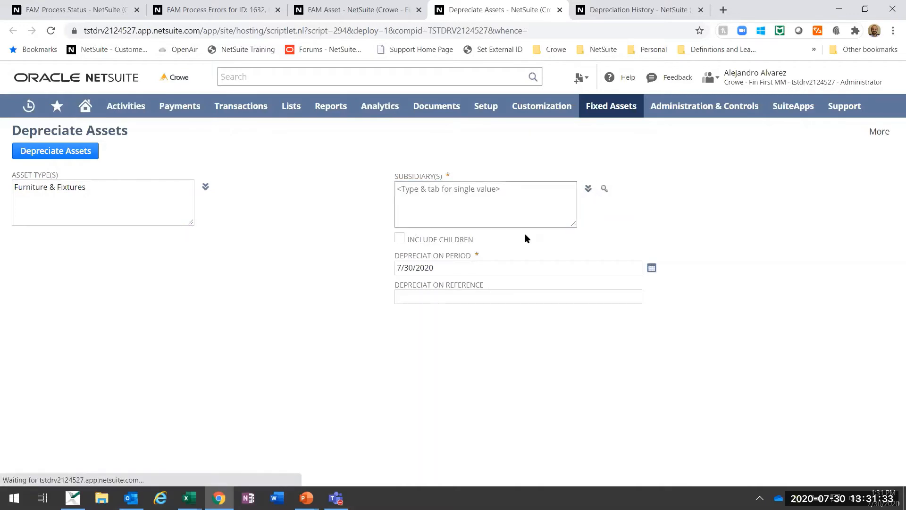
left_click(316, 274)
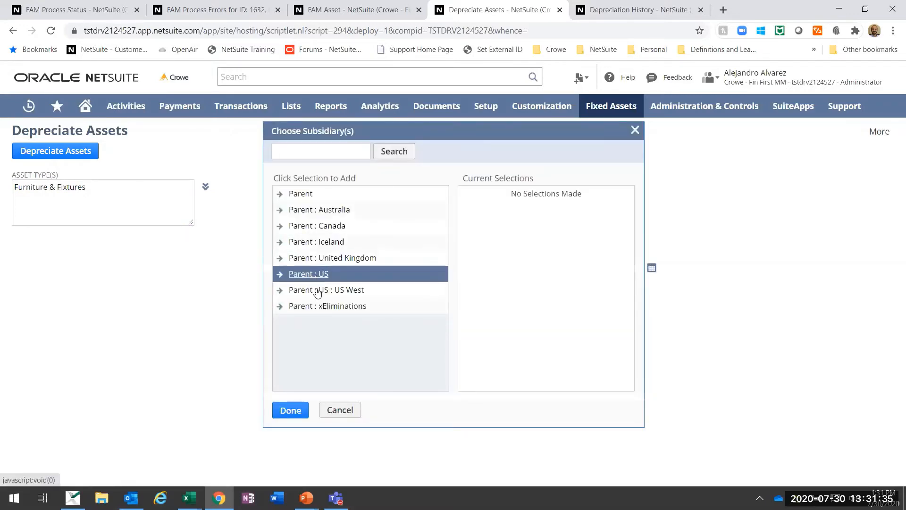
left_click(290, 411)
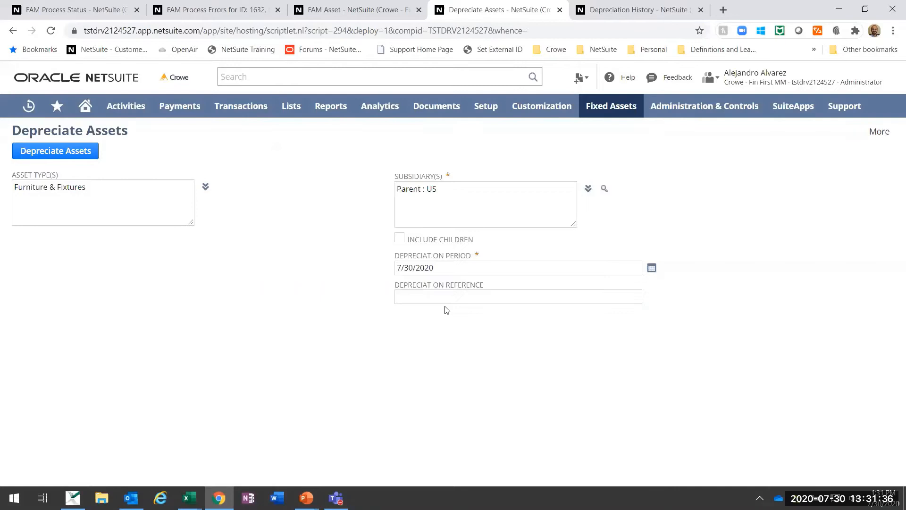
triple_click(443, 272)
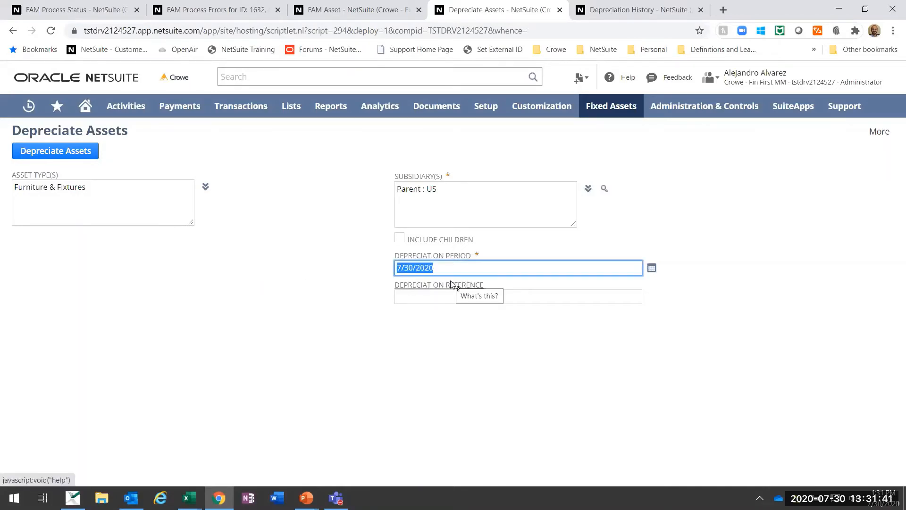
type("7/31/202")
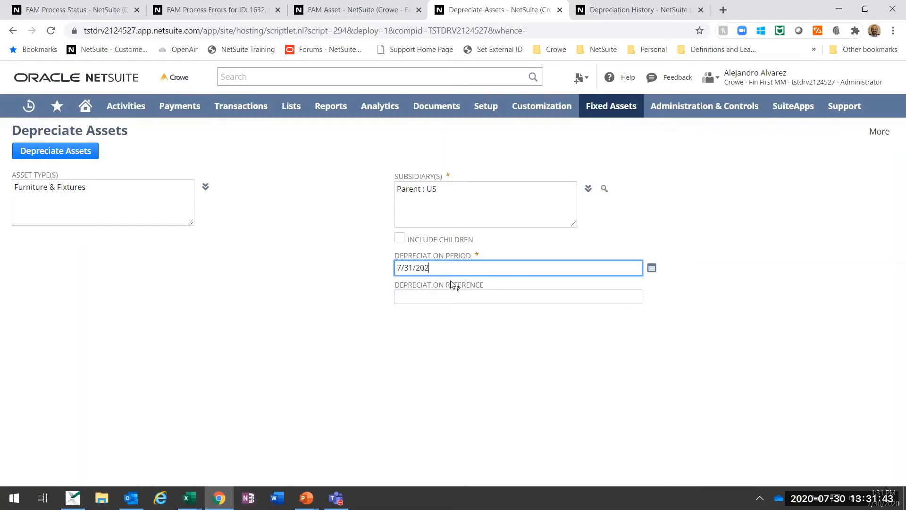
type("0")
Step: Enter "July Depreciation F&F" as the depreciation reference and run the asset depreciation
key("Tab")
type("Jul")
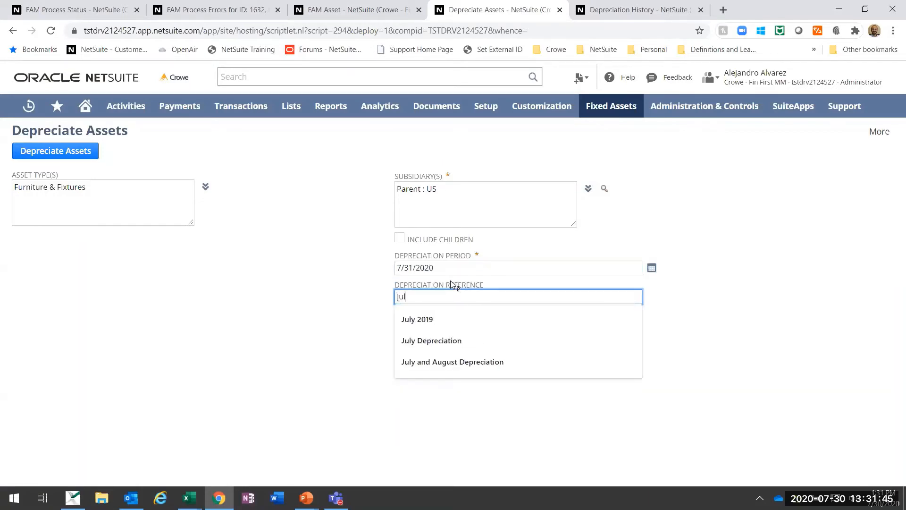
type("y Deprece")
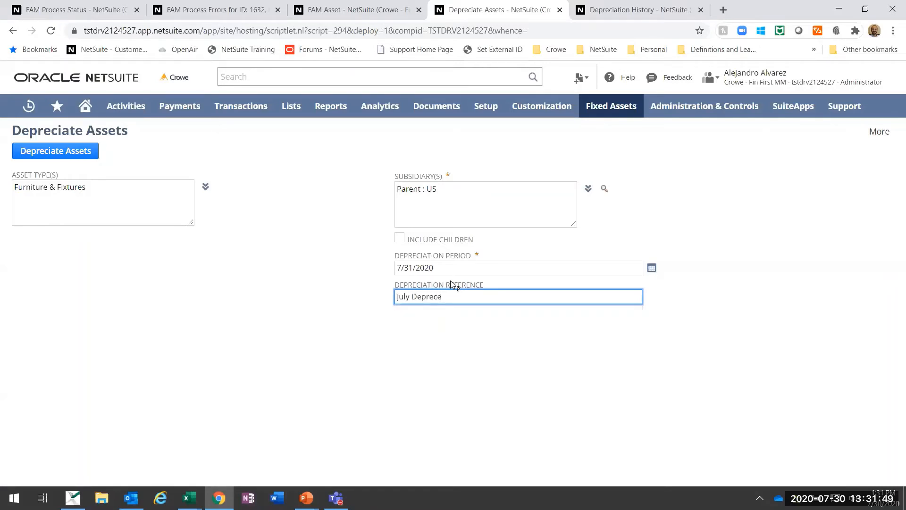
key("BackSpace")
type("iation F&F")
left_click(54, 161)
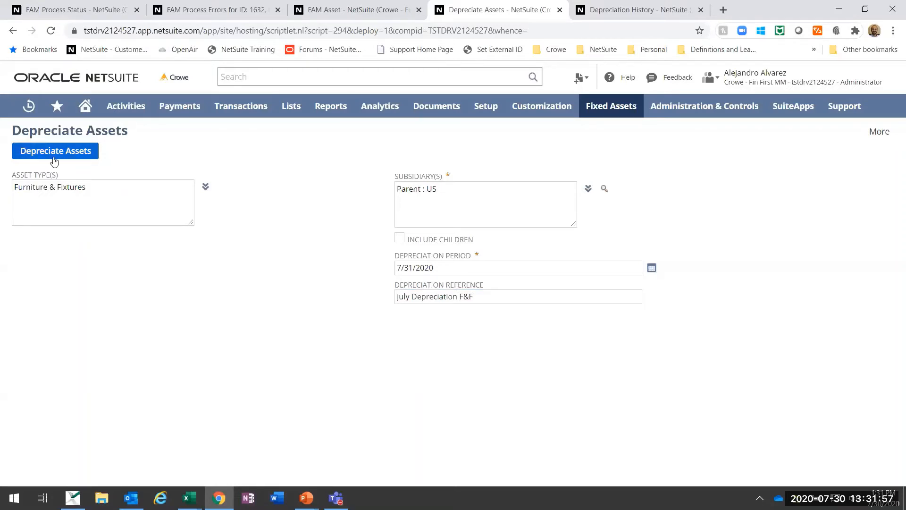
left_click(54, 151)
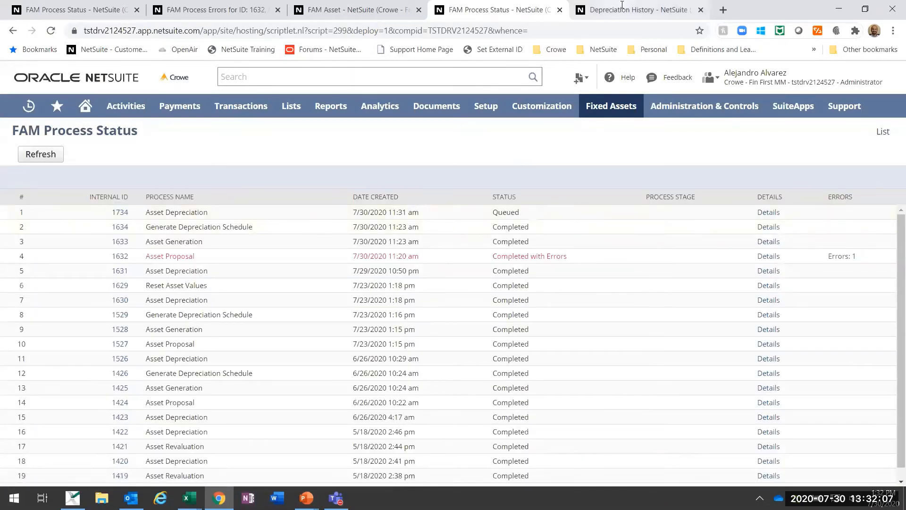
Step: From the asset record, open the Asset Disposal and Asset Revaluation transaction pages separately, keeping the record open
left_click(394, 9)
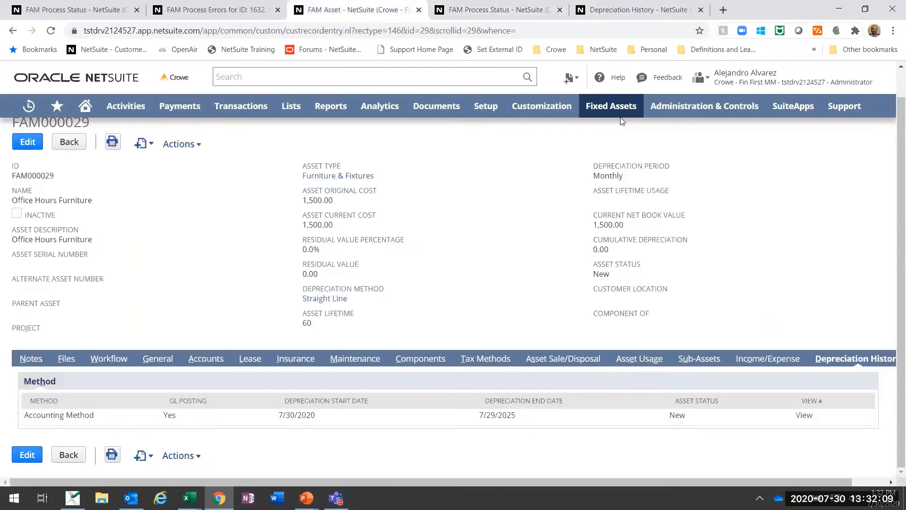
mouse_move(619, 113)
mouse_move(619, 199)
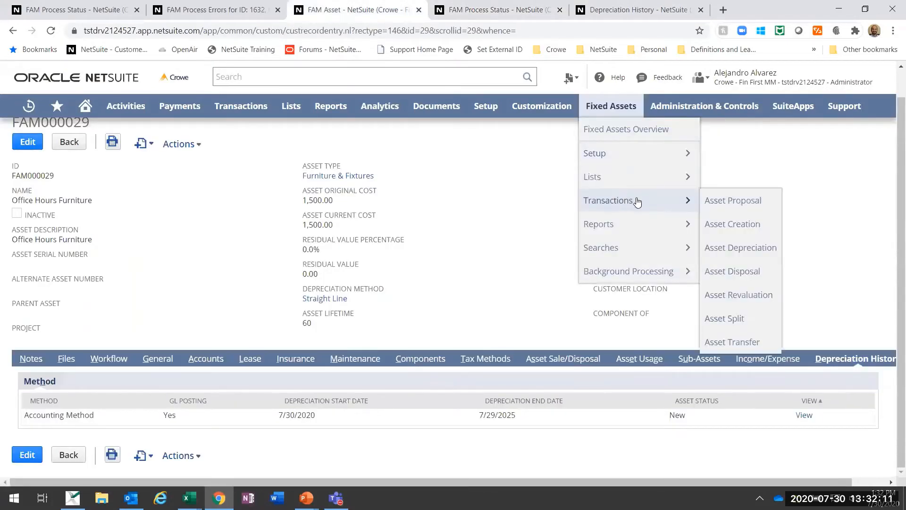
right_click(732, 279)
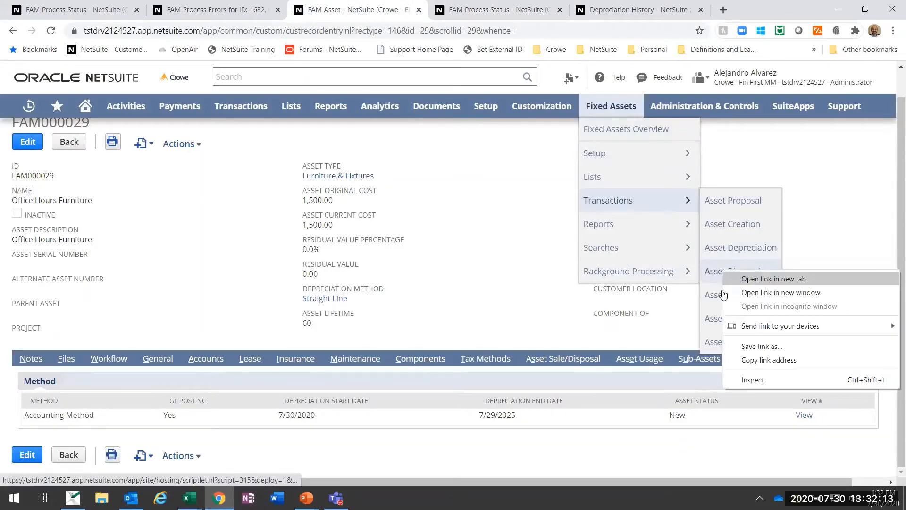
left_click(732, 279)
right_click(726, 313)
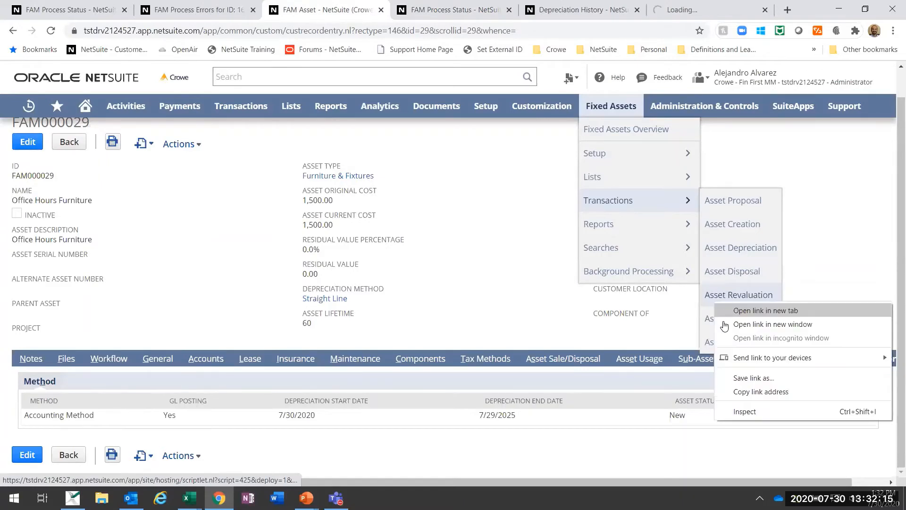
left_click(727, 312)
Step: On the Asset Sale/Disposal form, set the disposal type to Sale and the disposal date to 7/31/2020
left_click(608, 4)
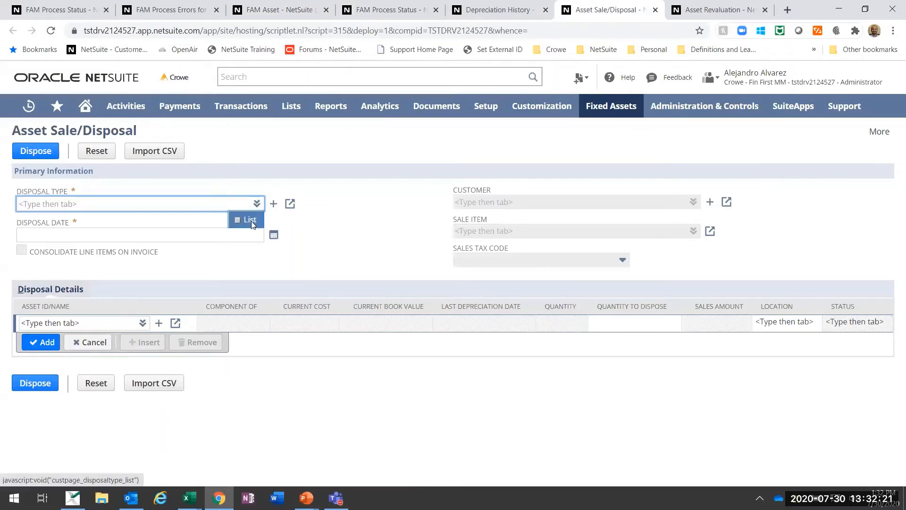
left_click(243, 220)
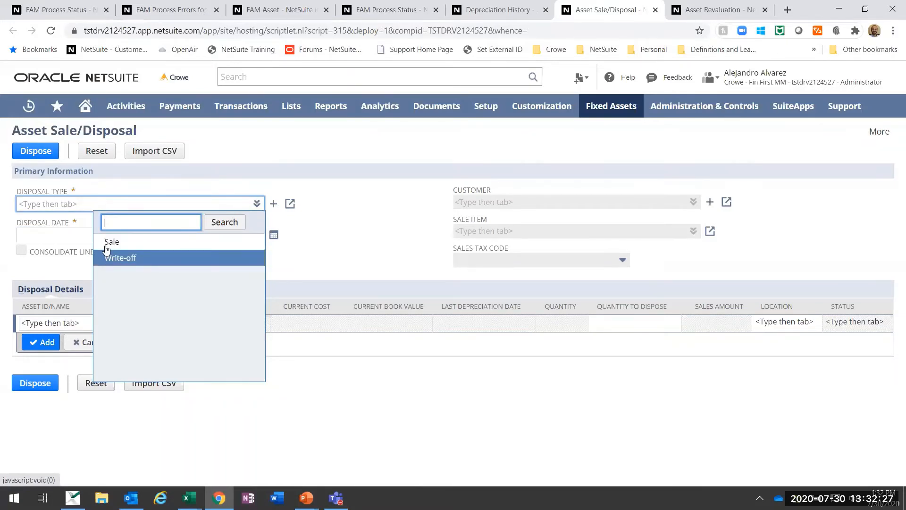
left_click(108, 243)
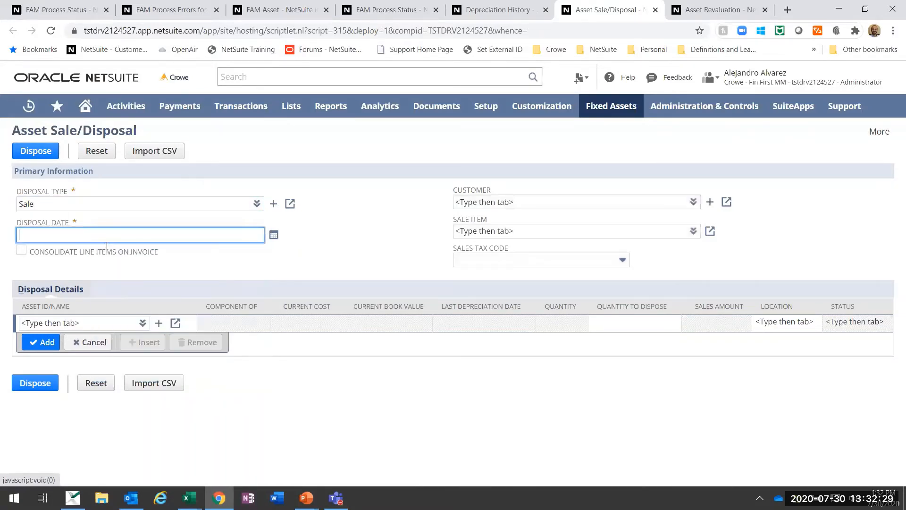
left_click(273, 236)
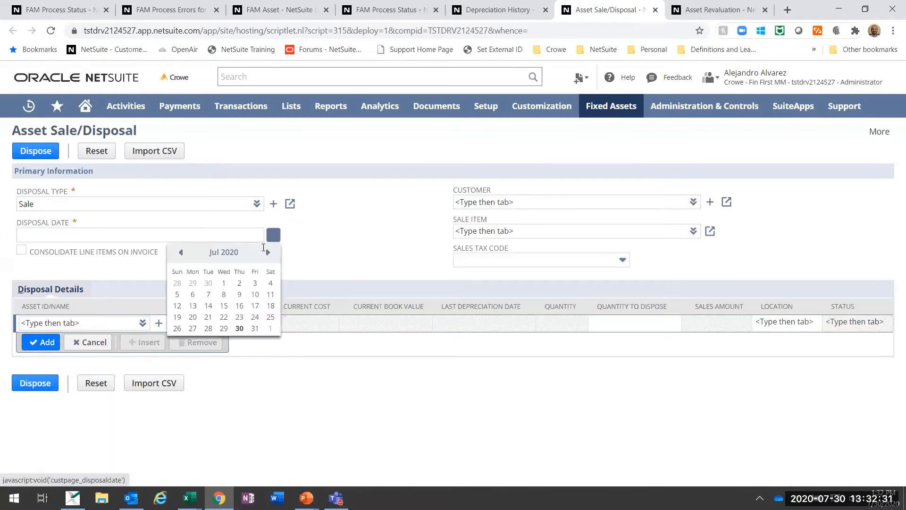
left_click(254, 329)
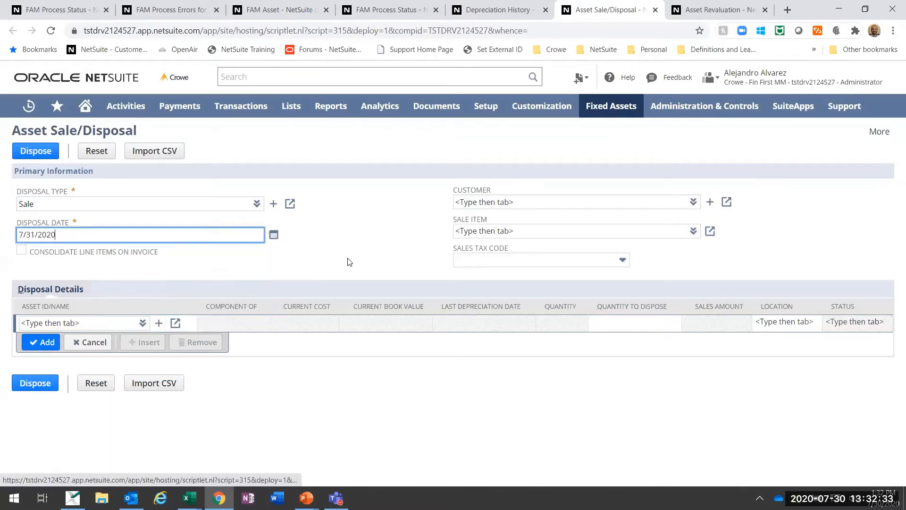
Step: Look at the customer field and browse the available sale items for the disposal without choosing one
left_click(679, 202)
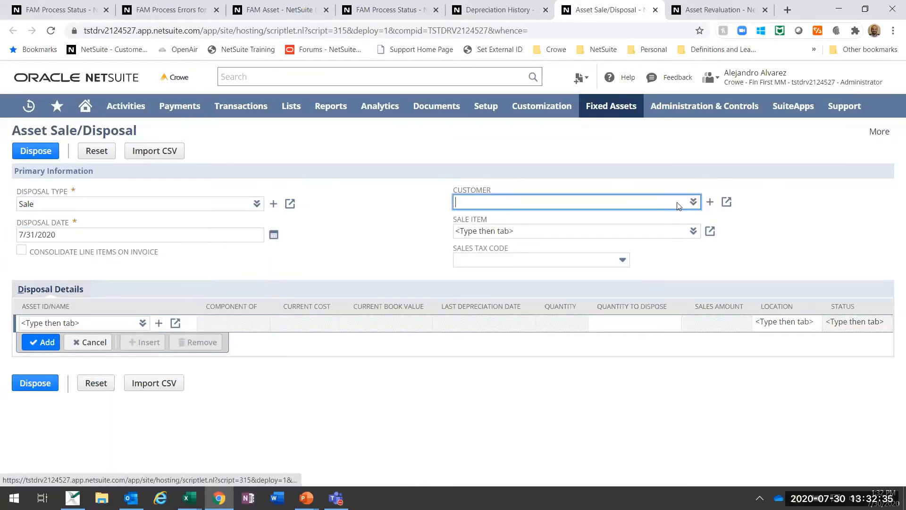
left_click(693, 232)
left_click(694, 232)
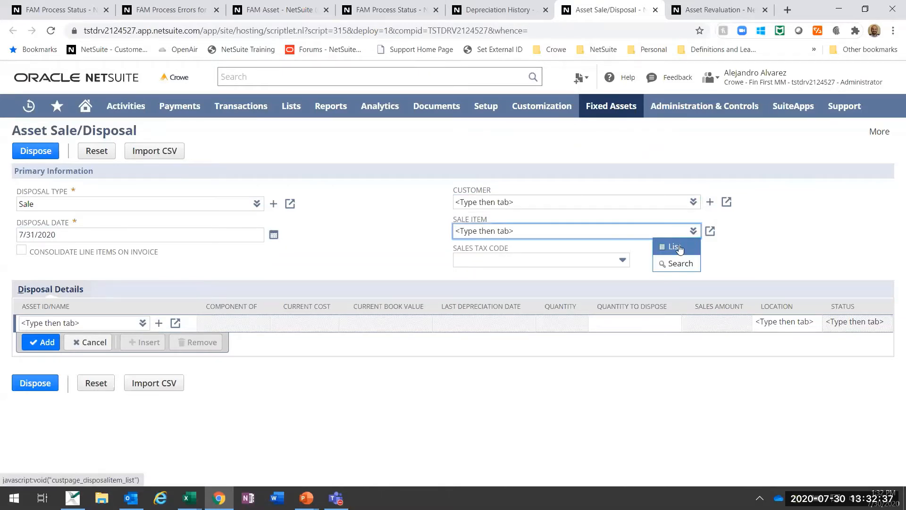
left_click(675, 252)
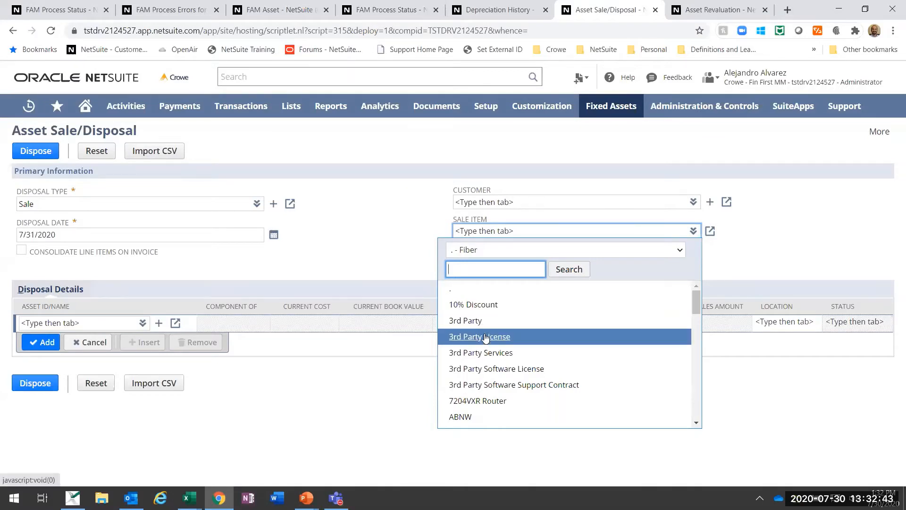
scroll(487, 338, "down", 3)
left_click(388, 196)
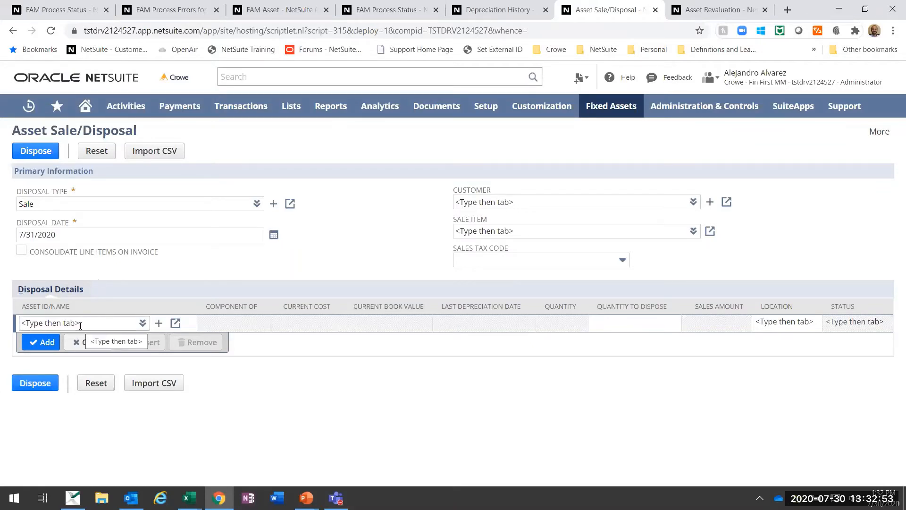
Step: Enter FAM000011 Alt Deprec Sample Asset in the disposal details line with a sales amount of 4,500
left_click(133, 328)
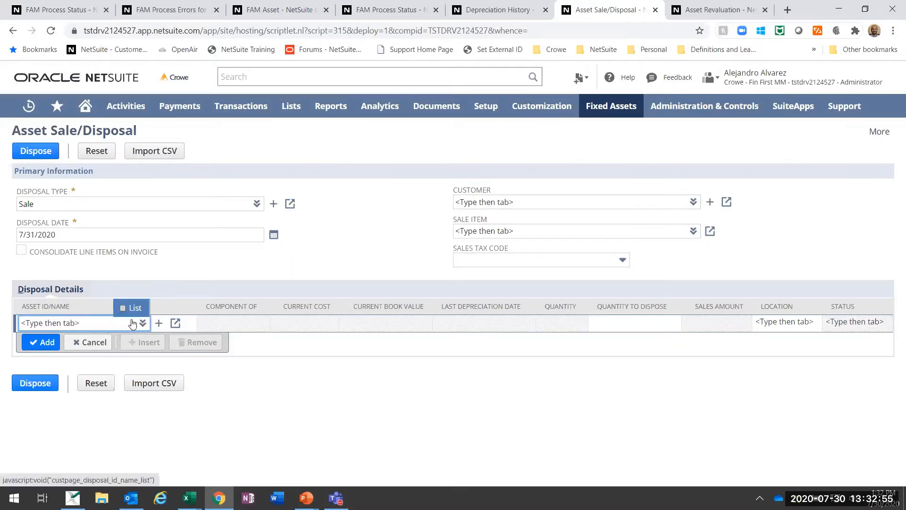
left_click(140, 312)
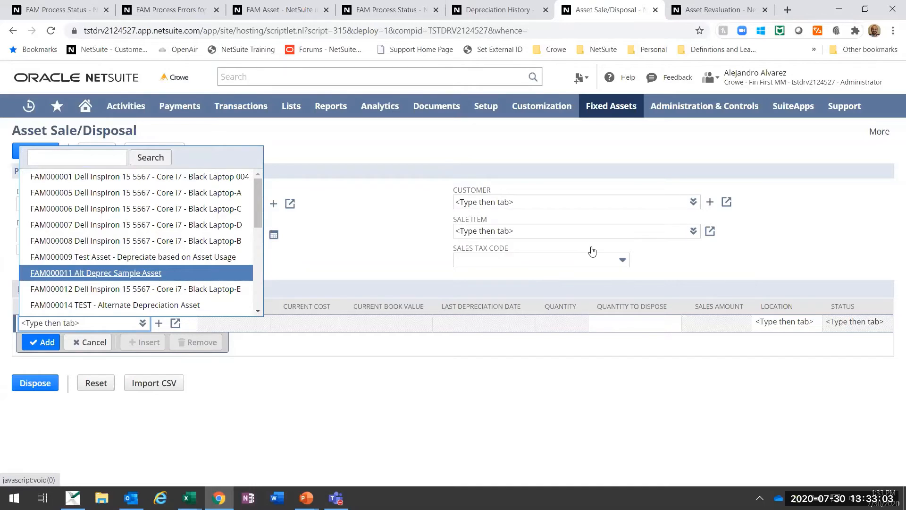
key("Return")
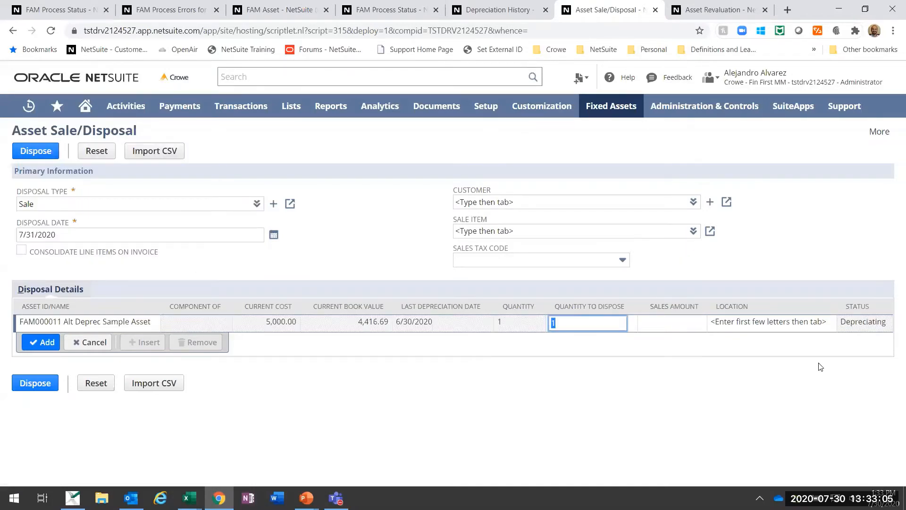
left_click(654, 325)
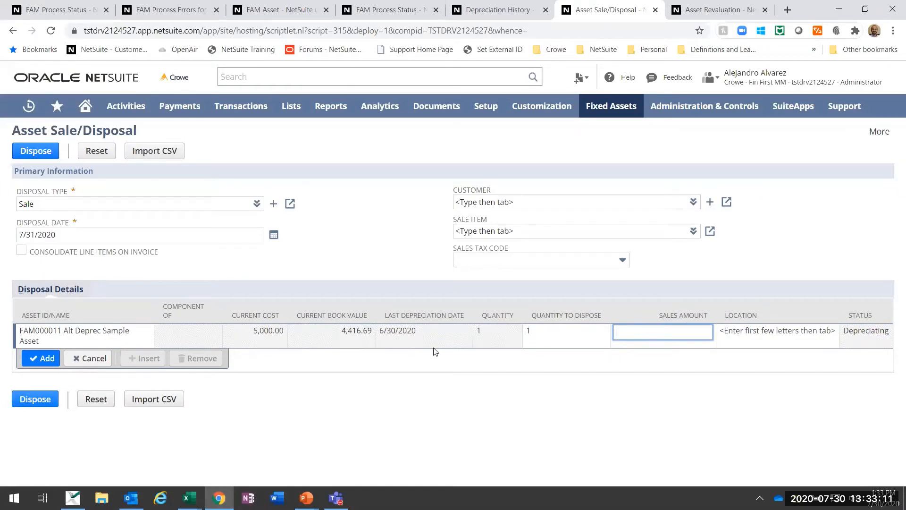
type("4500")
key("Tab")
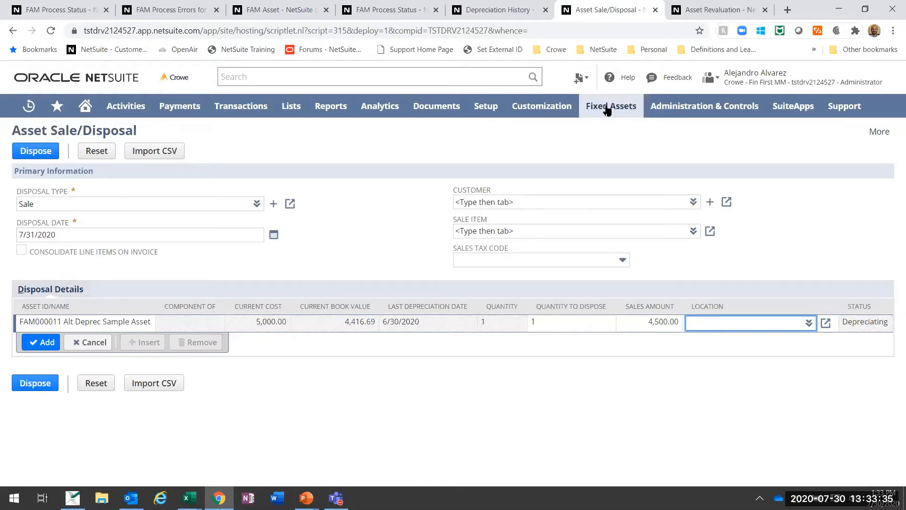
mouse_move(610, 112)
left_click(463, 151)
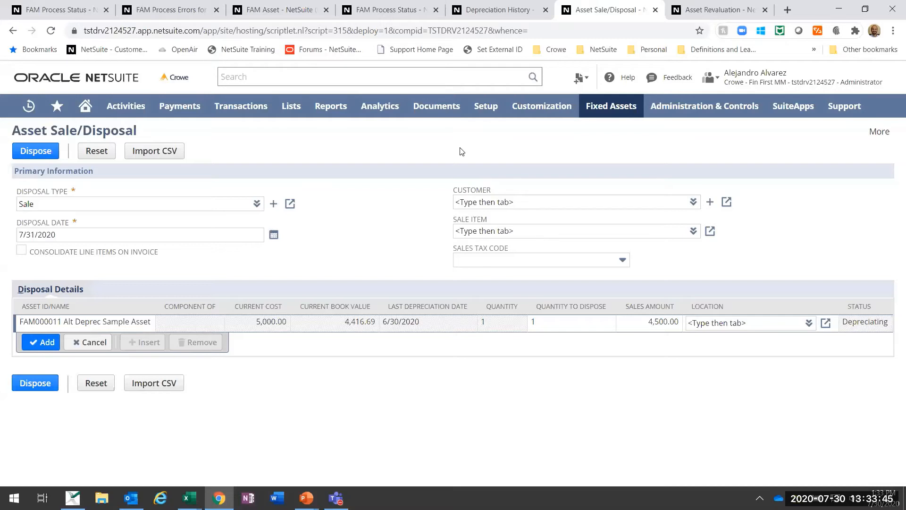
Step: Change the disposal type to Write-off
left_click(250, 218)
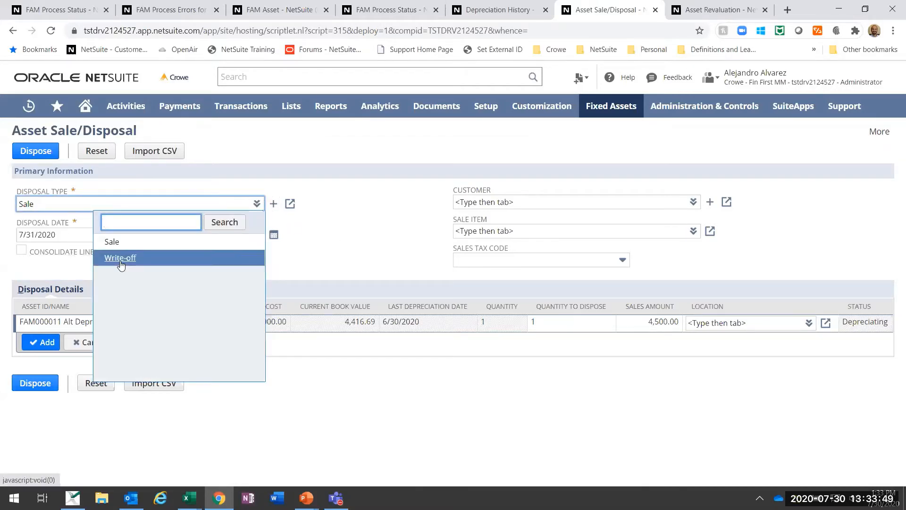
left_click(120, 259)
left_click(512, 119)
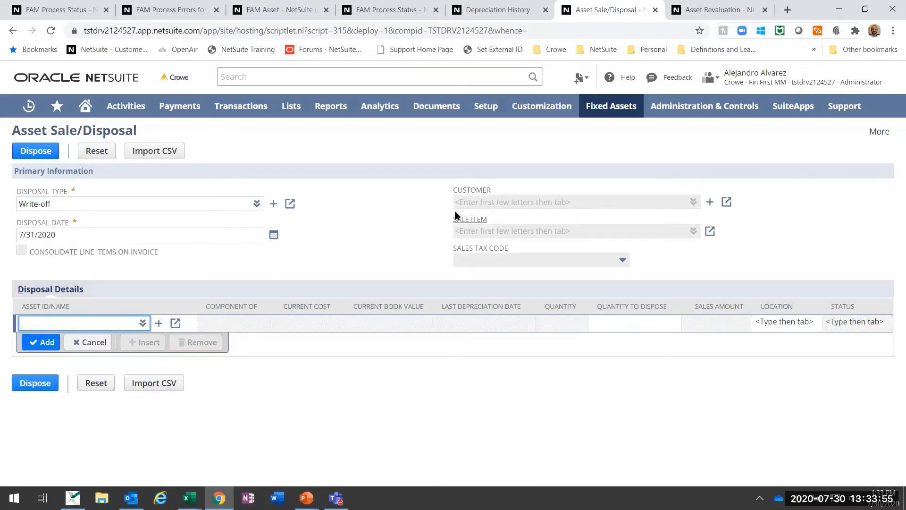
Step: Add FAM000011 Alt Deprec Sample Asset to the disposal details and run the write-off disposal
left_click(143, 324)
left_click(128, 315)
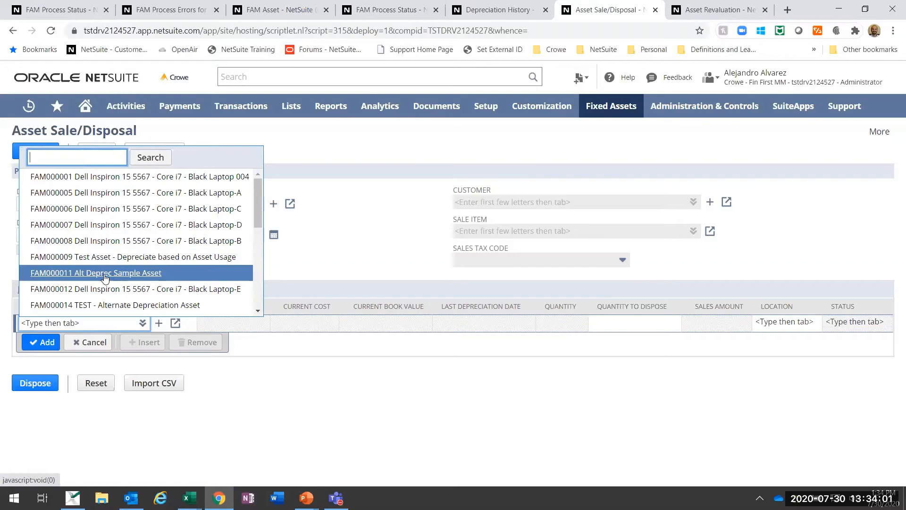
left_click(113, 273)
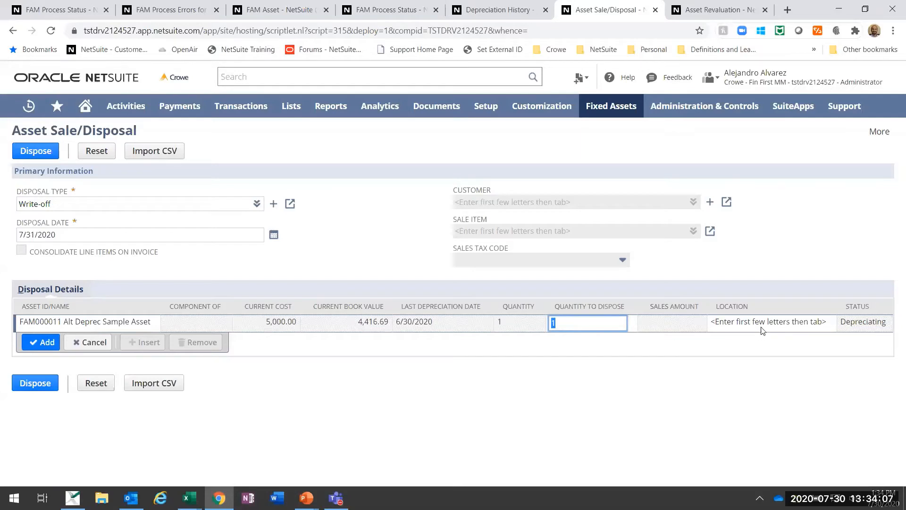
left_click(42, 342)
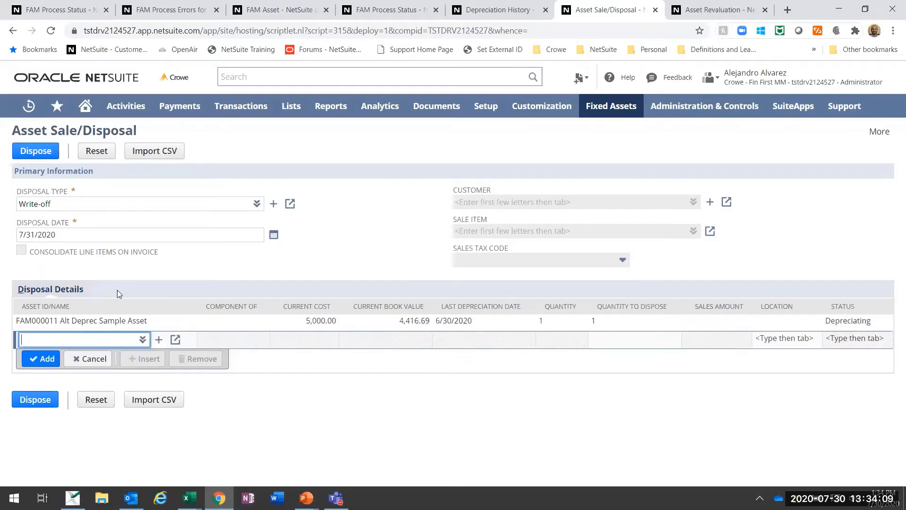
left_click(35, 152)
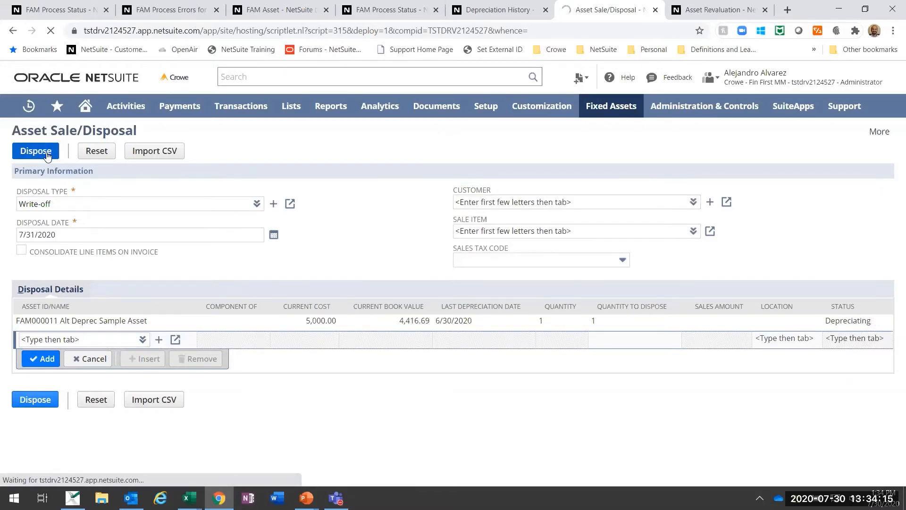
Step: Return to the already open FAM Process Status page and refresh it to check the depreciation and disposal processes
left_click(494, 10)
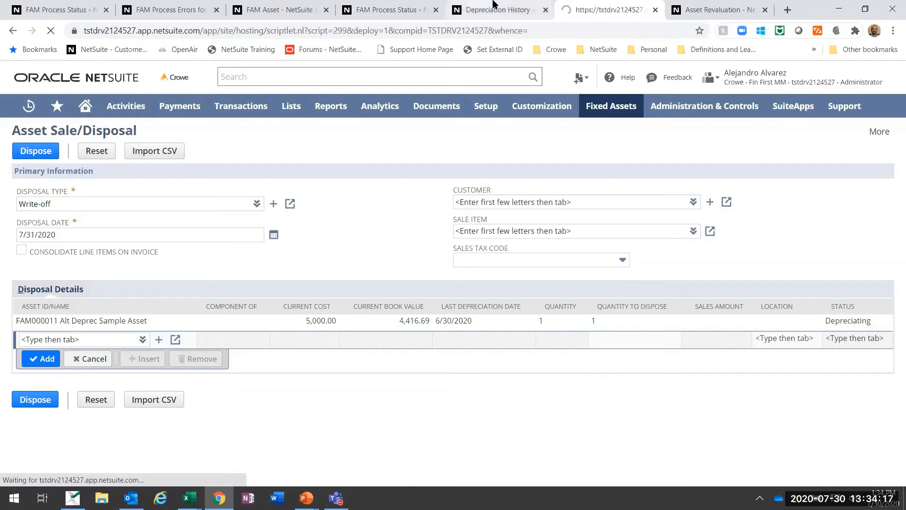
left_click(389, 8)
left_click(61, 153)
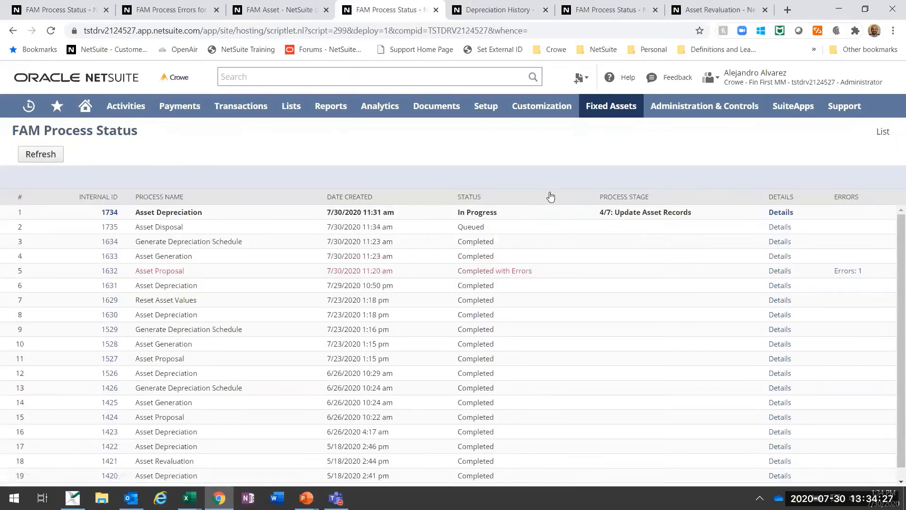
left_click(44, 154)
key("alt+Tab")
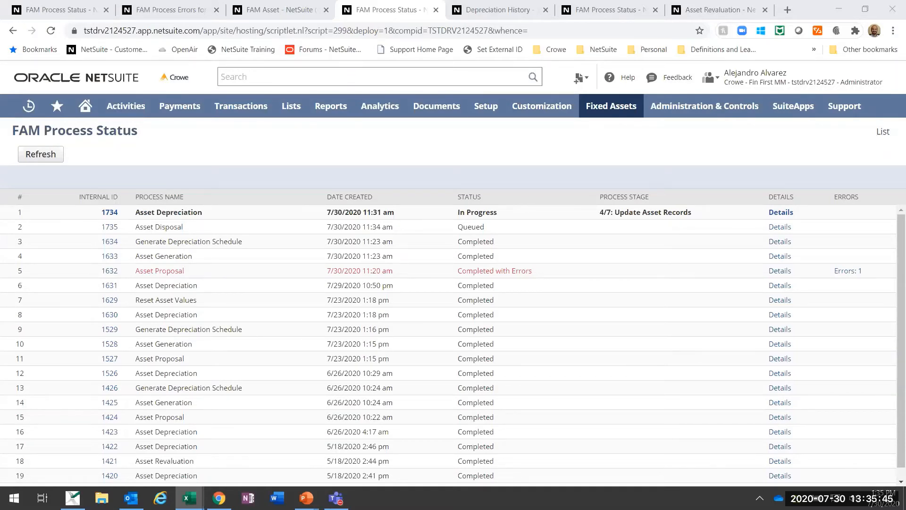
Step: Refresh the FAM process list, and reload the FAM000029 Office Hours Furniture asset record to check its depreciation values
left_click(46, 155)
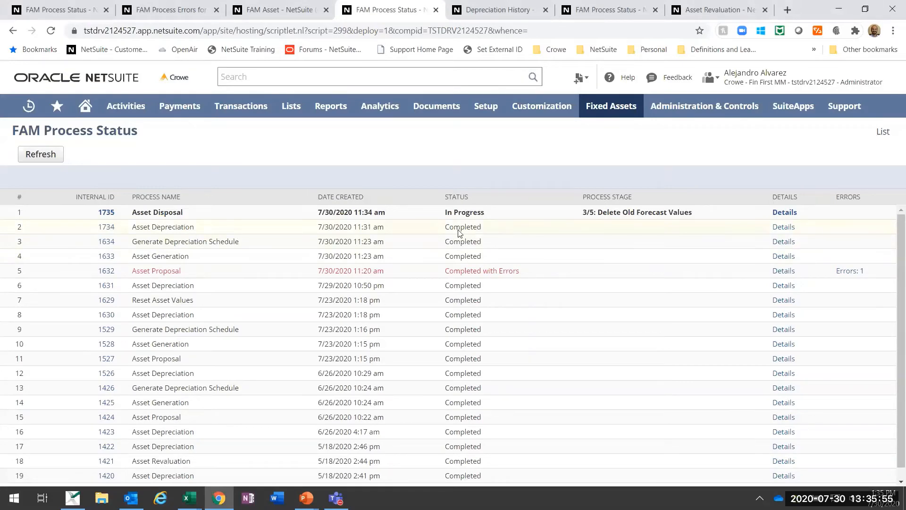
left_click(291, 10)
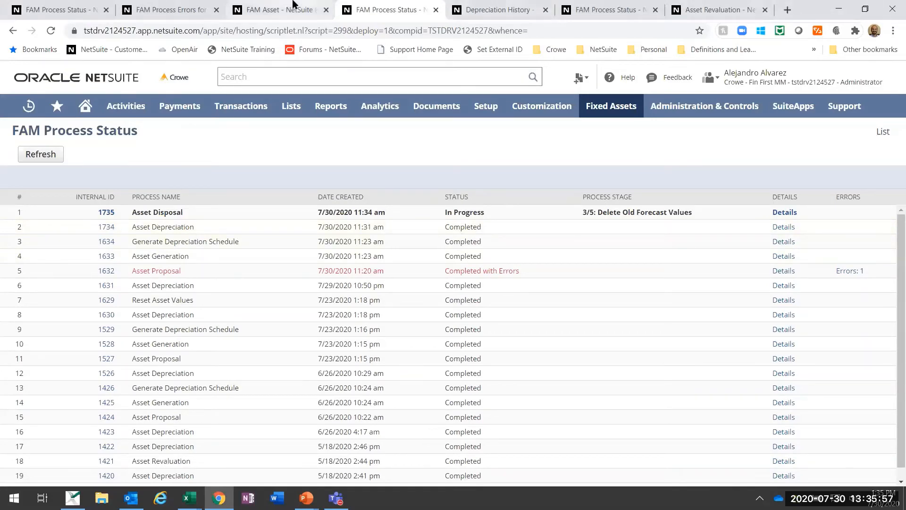
scroll(187, 185, "up", 1)
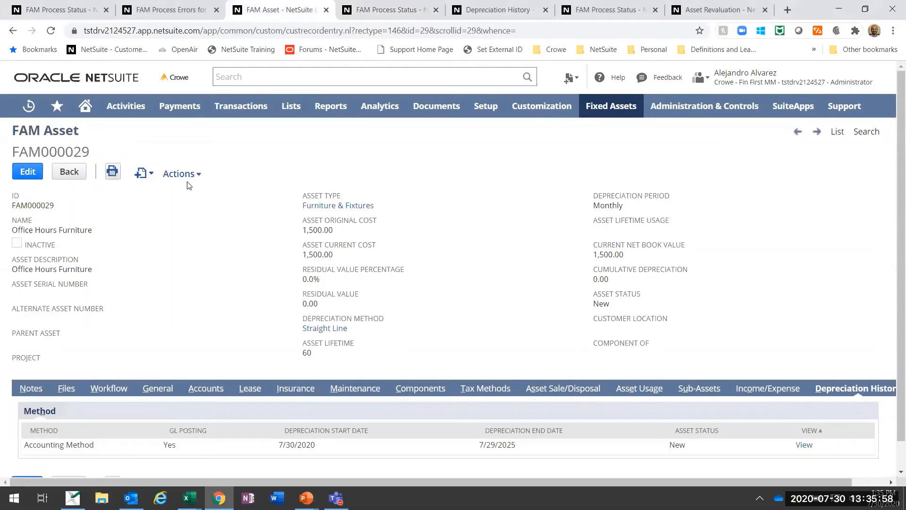
left_click(51, 31)
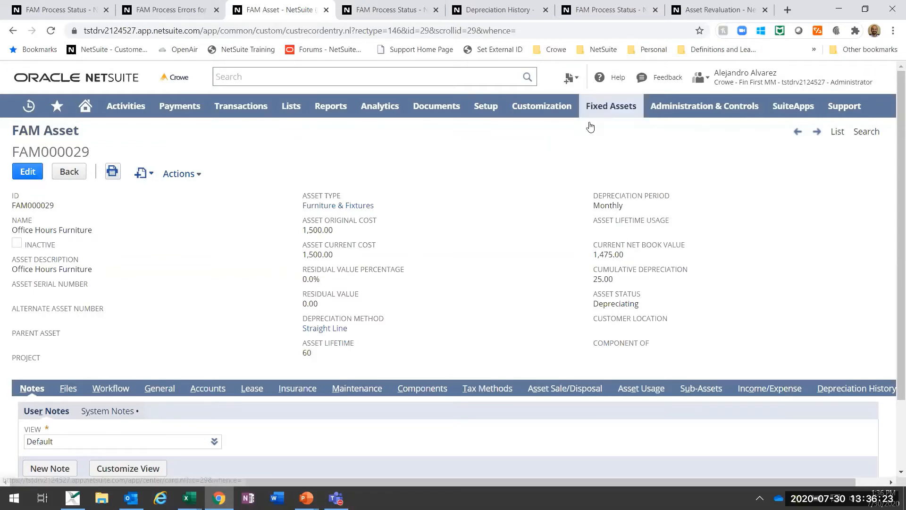
mouse_move(606, 110)
mouse_move(613, 200)
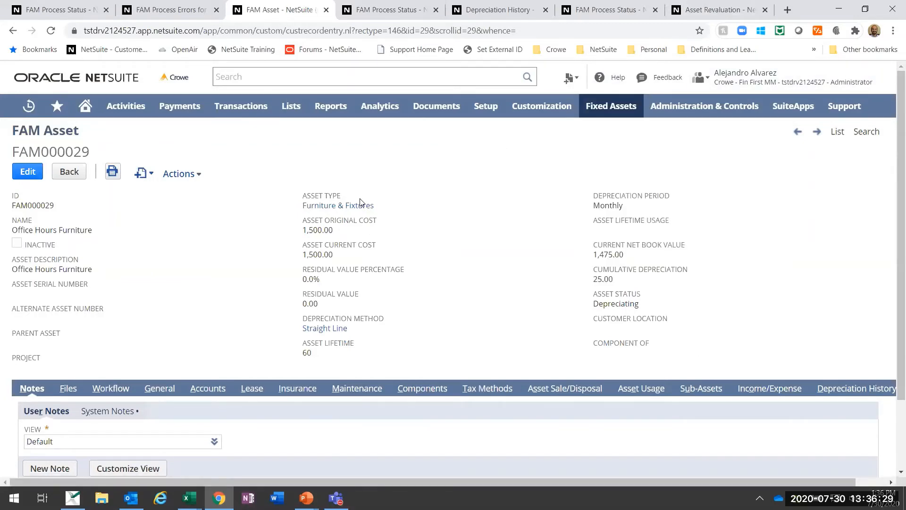
Step: View the asset's depreciation history for the Accounting Method and sort it by date, earliest first
scroll(488, 264, "down", 2)
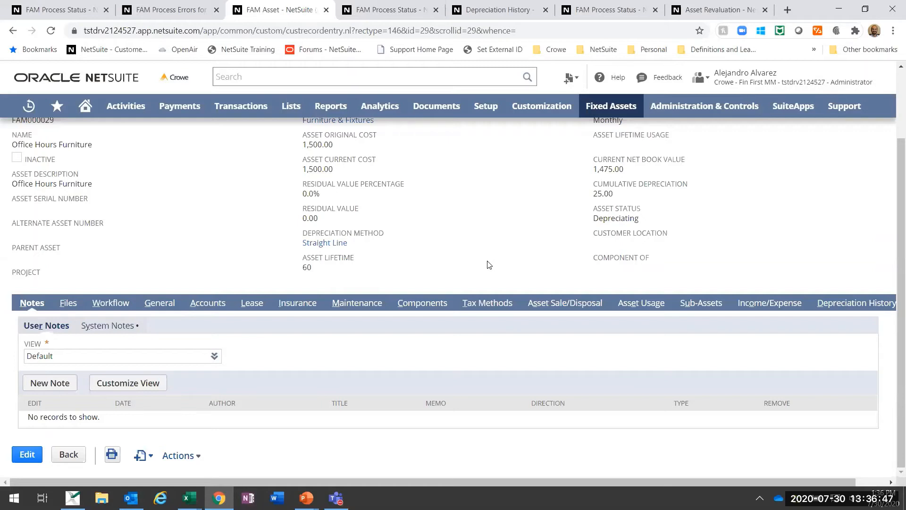
left_click(826, 303)
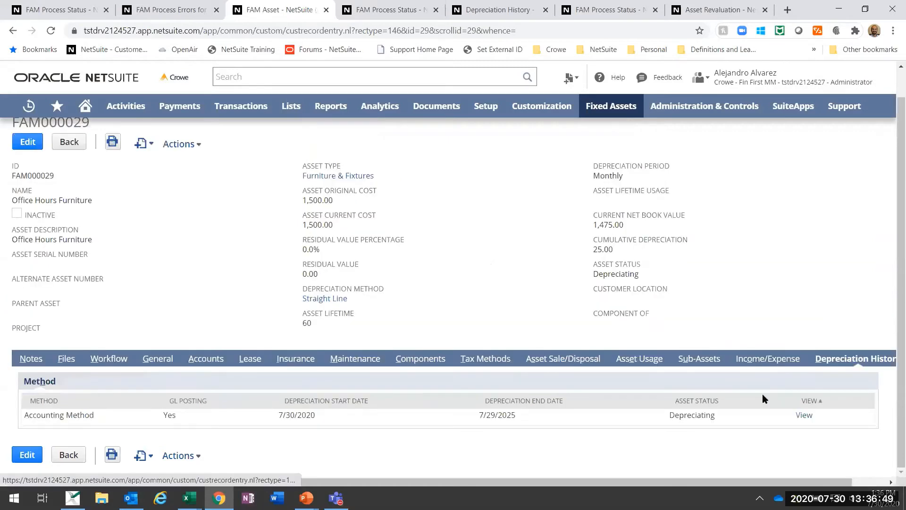
left_click(804, 416)
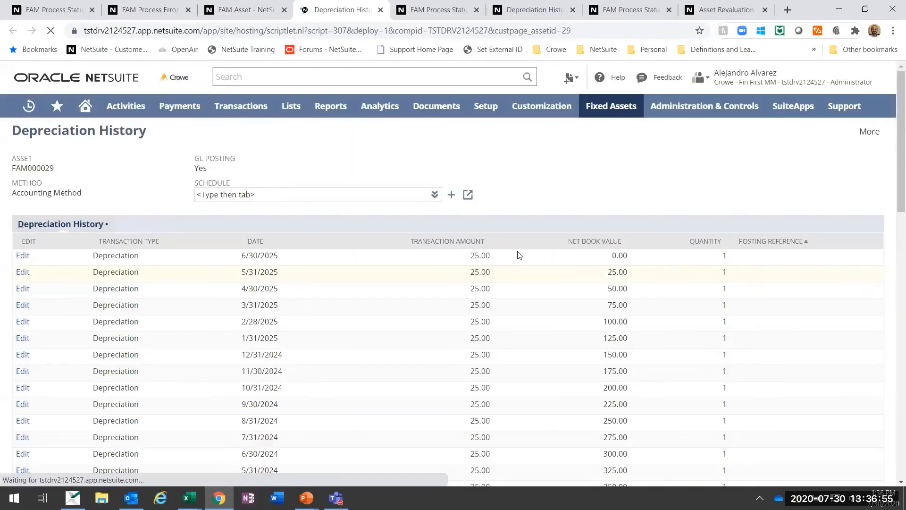
left_click(256, 241)
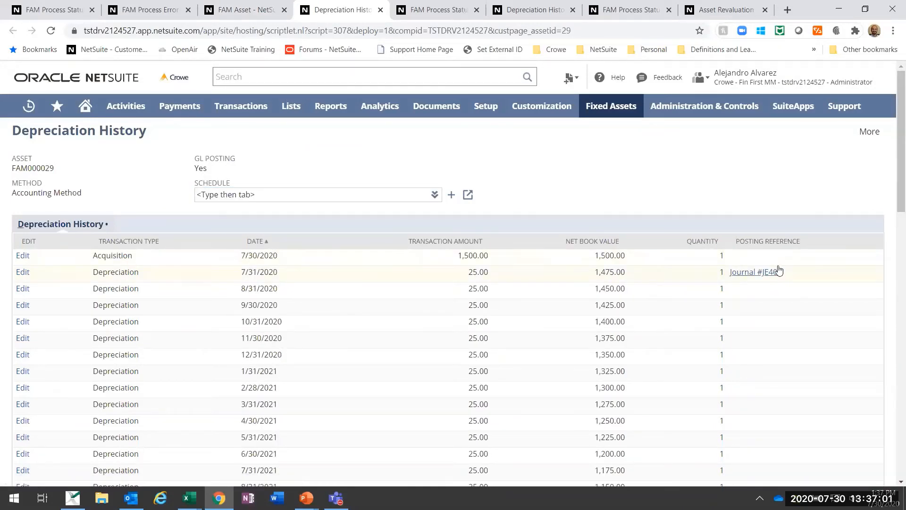
Step: Open the journal posted for the 7/31/2020 depreciation entry and examine its debit and credit lines
left_click(767, 277)
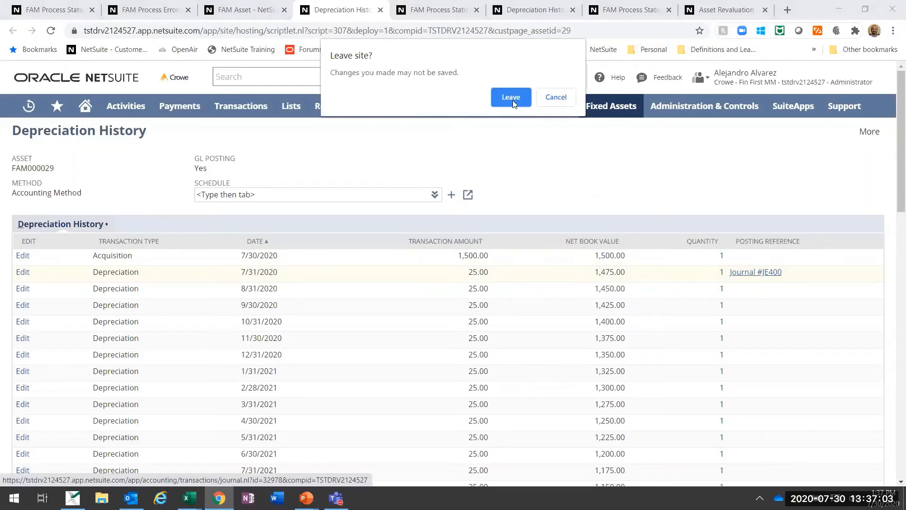
left_click(512, 96)
mouse_move(514, 104)
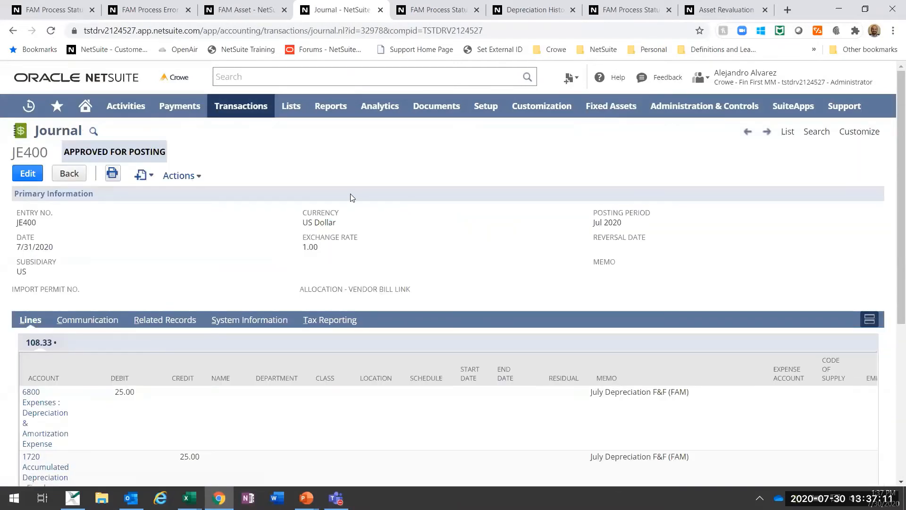
scroll(443, 300, "down", 5)
scroll(443, 299, "up", 3)
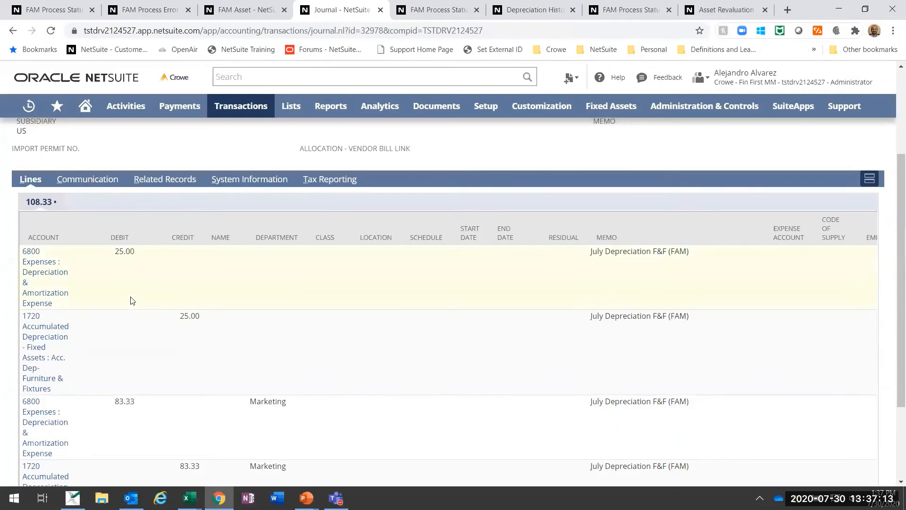
scroll(217, 268, "down", 3)
scroll(219, 269, "up", 3)
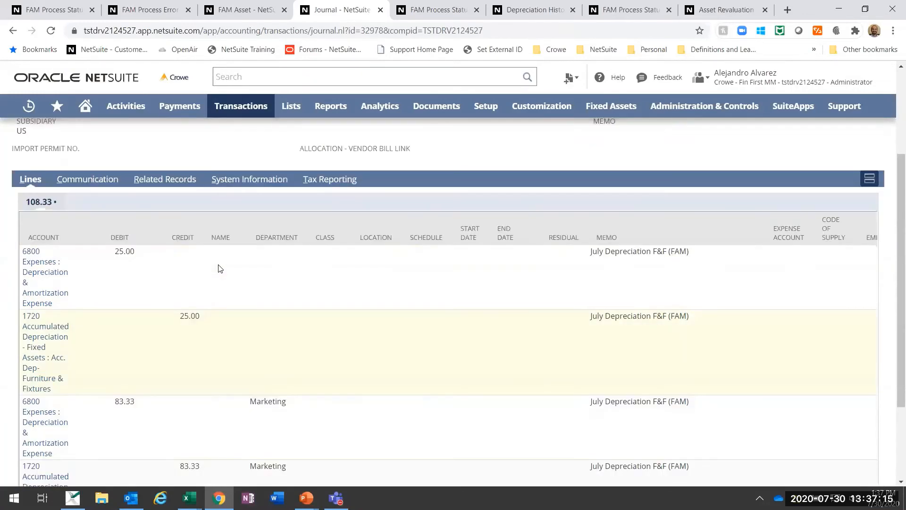
scroll(609, 328, "down", 1)
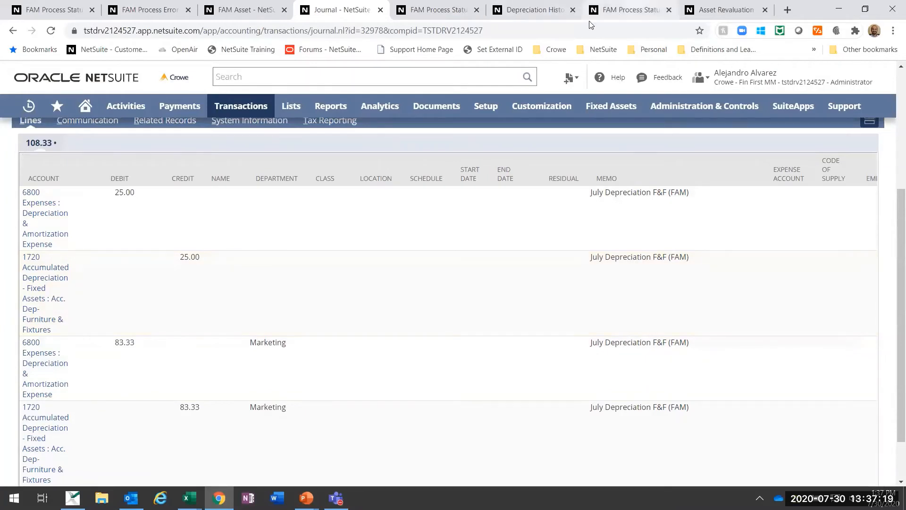
mouse_move(599, 112)
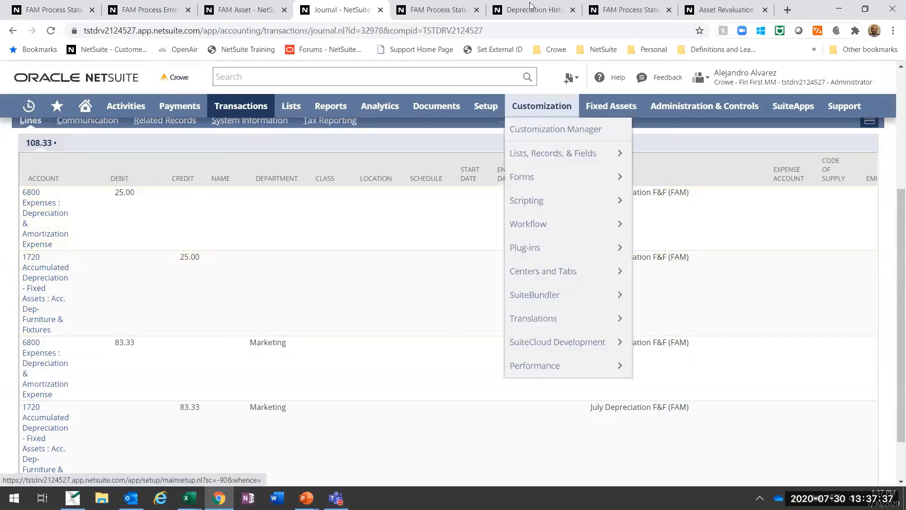
Step: Return to the FAM Process Status page and refresh it to check the asset disposal process
left_click(465, 5)
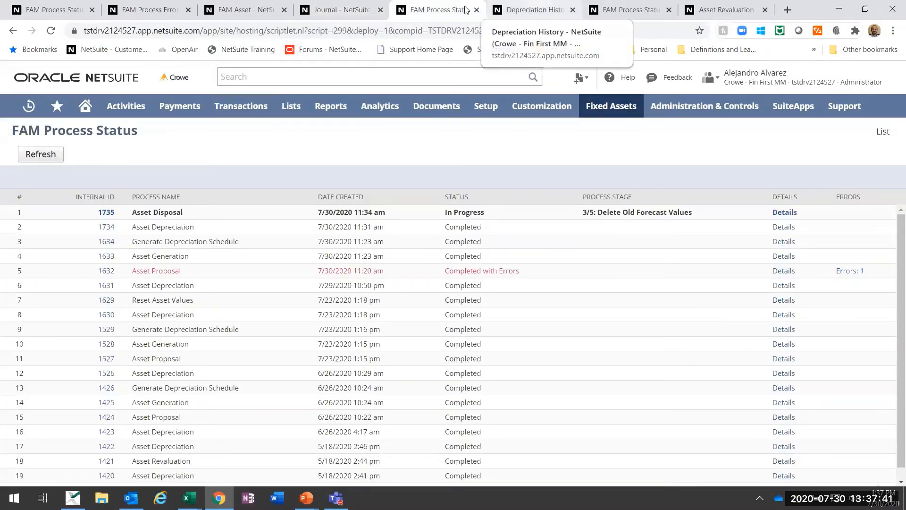
key("ctrl+Tab")
key("ctrl+Tab")
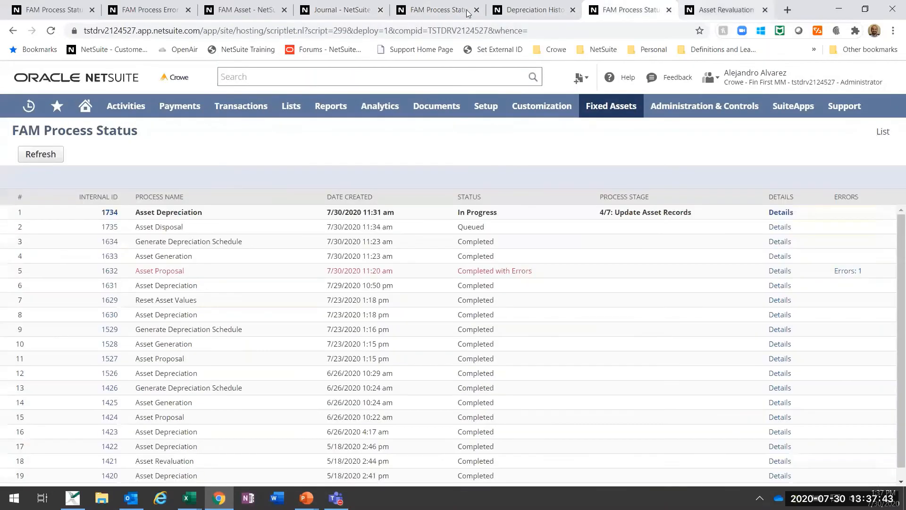
left_click(258, 15)
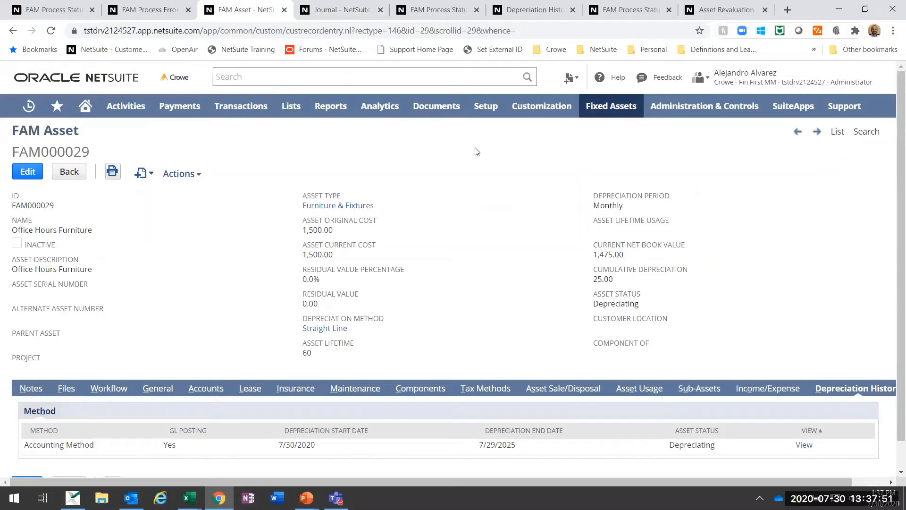
left_click(455, 7)
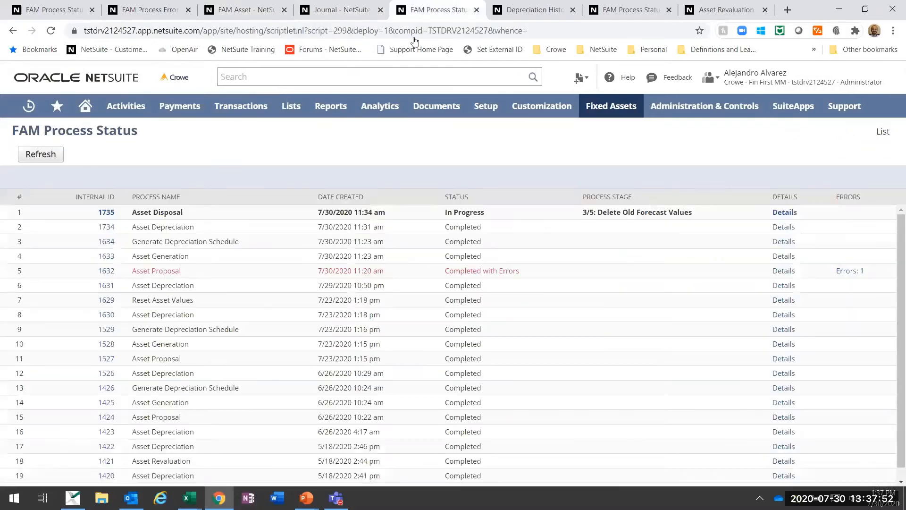
left_click(41, 154)
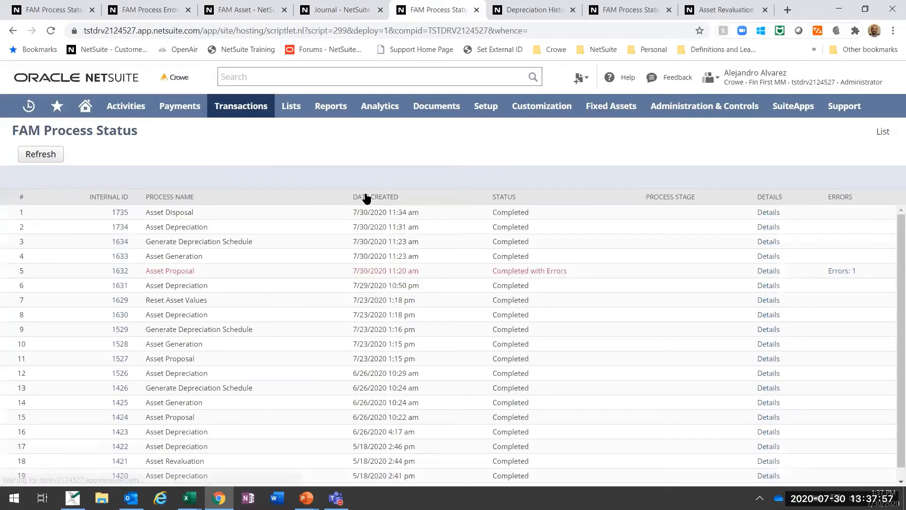
Step: Open the FAM asset list from the FAM000029 record and check the status of FAM000011 Alt Deprec Sample Asset
left_click(237, 4)
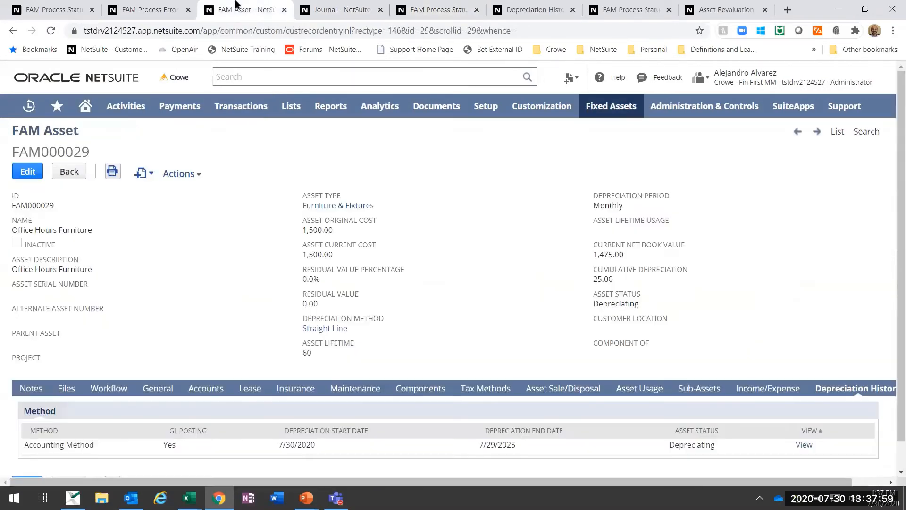
left_click(433, 9)
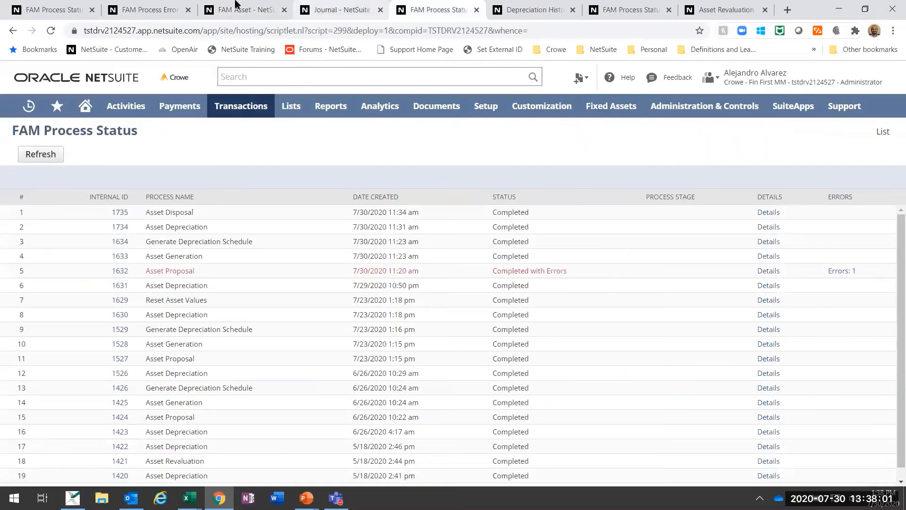
left_click(246, 5)
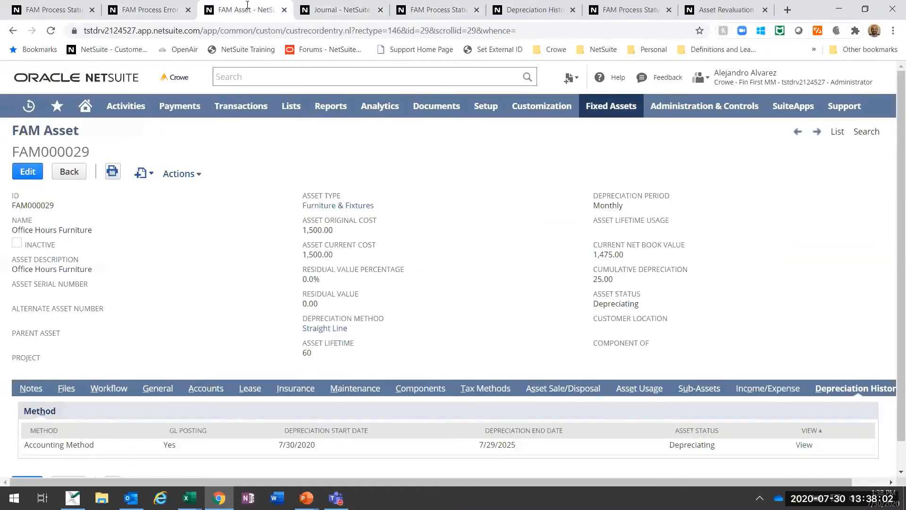
left_click(837, 132)
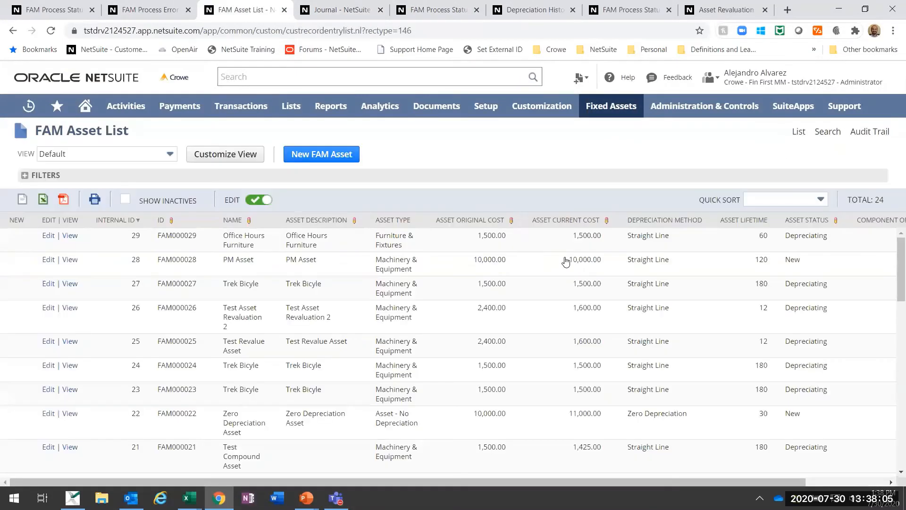
scroll(571, 375, "down", 1)
scroll(572, 375, "down", 10)
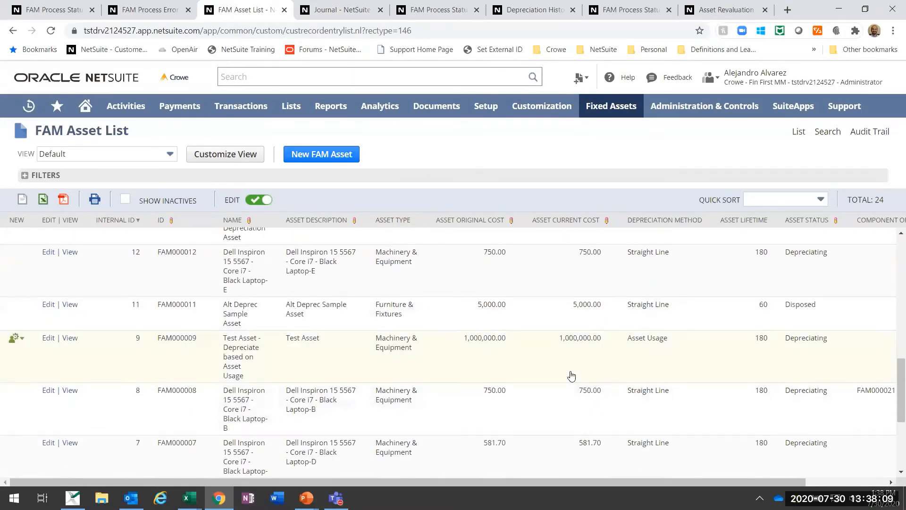
scroll(572, 375, "down", 4)
scroll(572, 375, "up", 9)
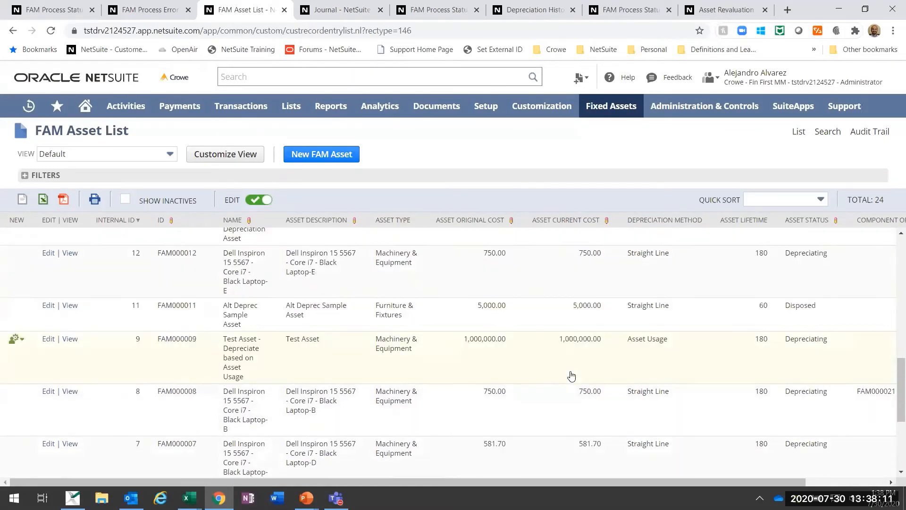
scroll(571, 376, "up", 5)
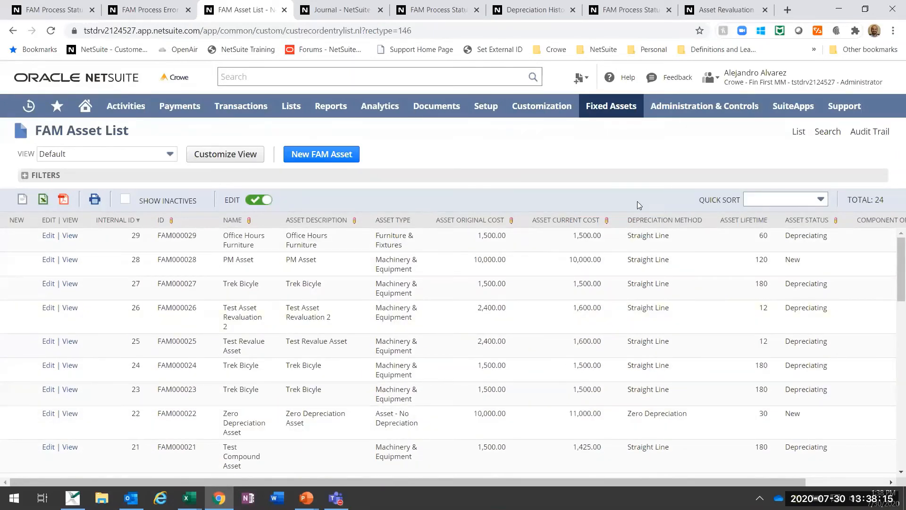
scroll(466, 348, "down", 15)
scroll(466, 360, "up", 3)
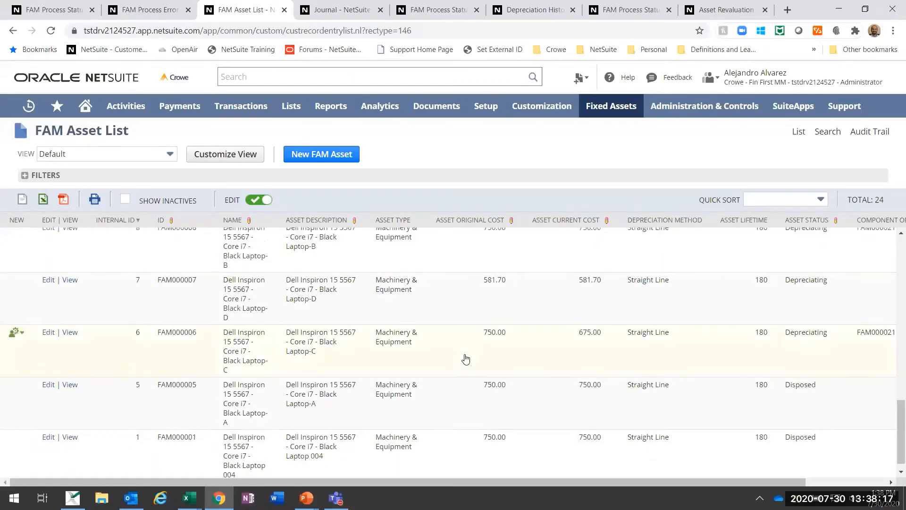
scroll(466, 359, "up", 6)
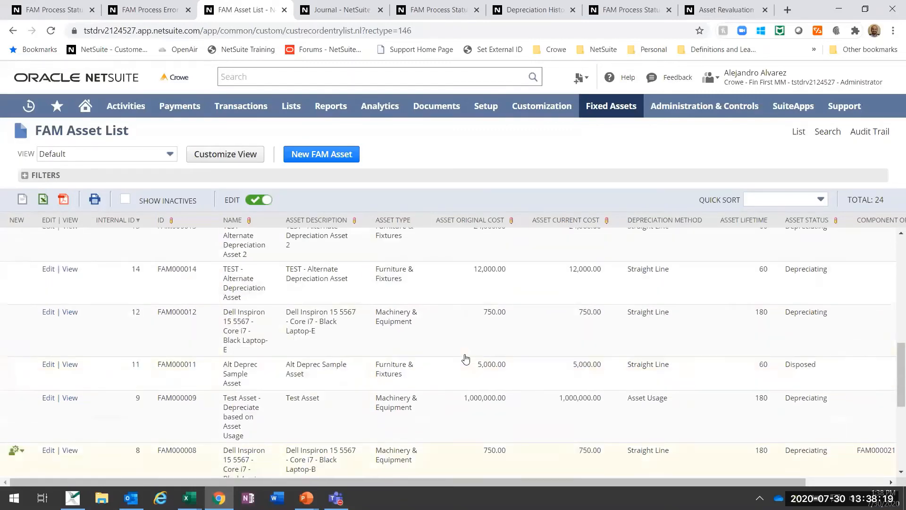
scroll(466, 359, "up", 6)
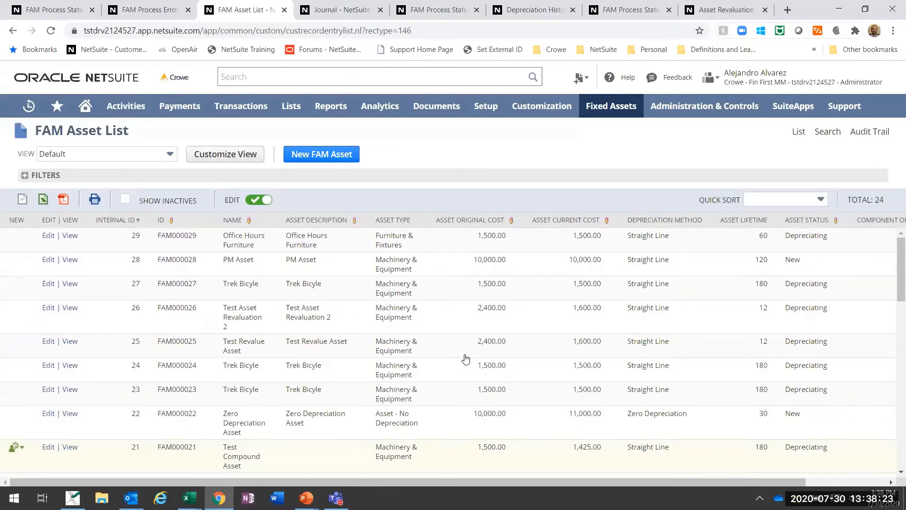
scroll(466, 358, "down", 3)
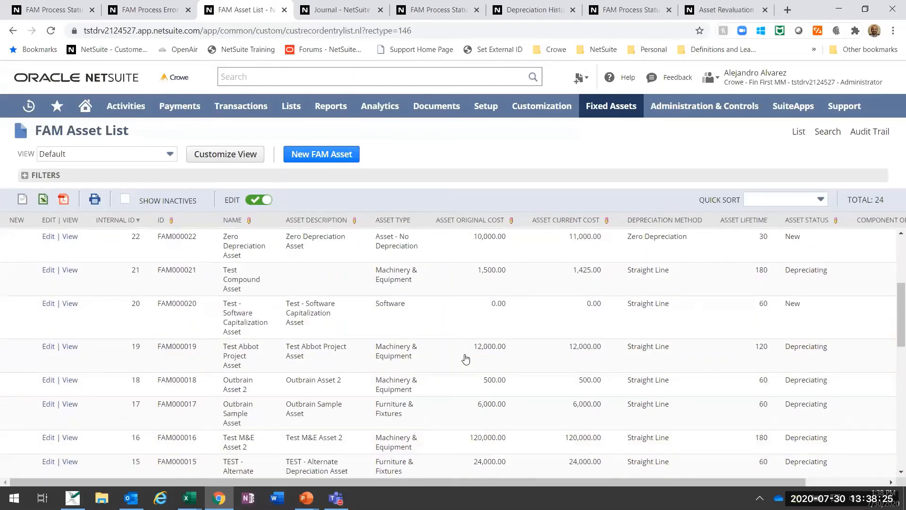
scroll(306, 350, "down", 3)
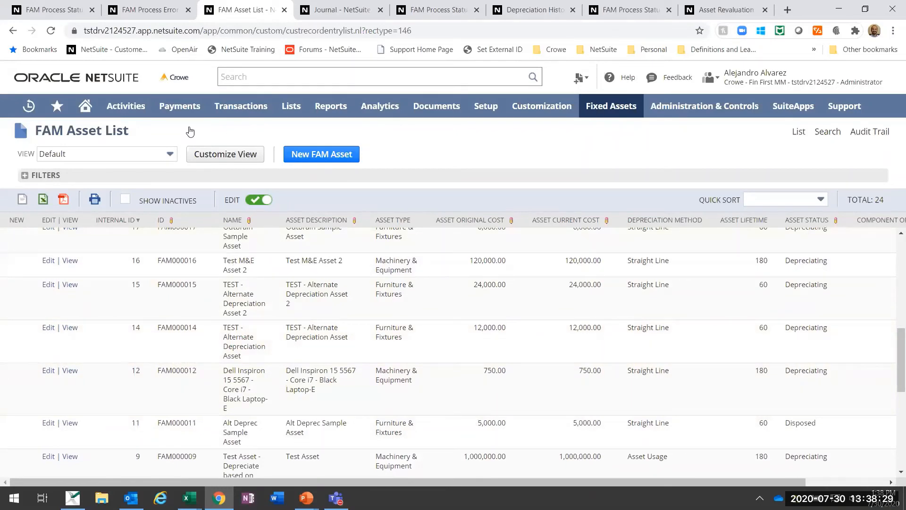
Step: Open the list of journal entries and view the Asset Write-off journal for FAM000011 Alt Deprec Sample Asset
mouse_move(234, 111)
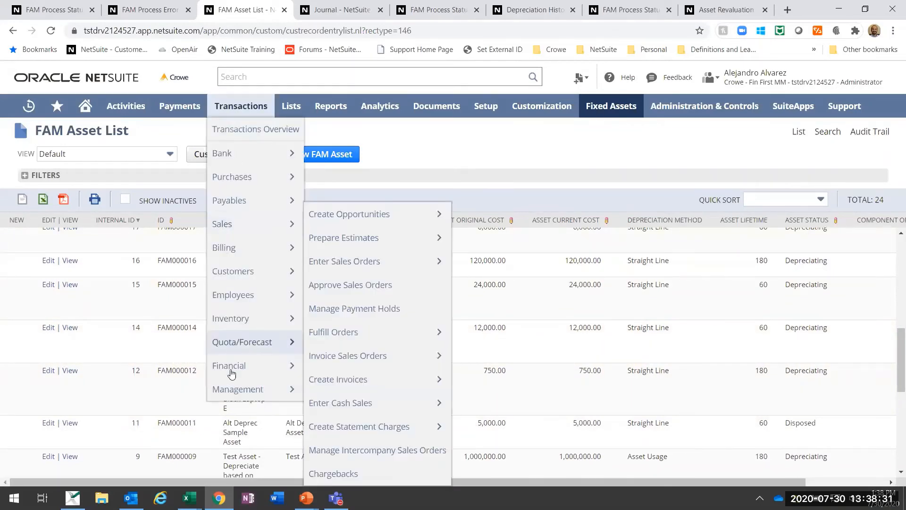
mouse_move(231, 373)
mouse_move(374, 168)
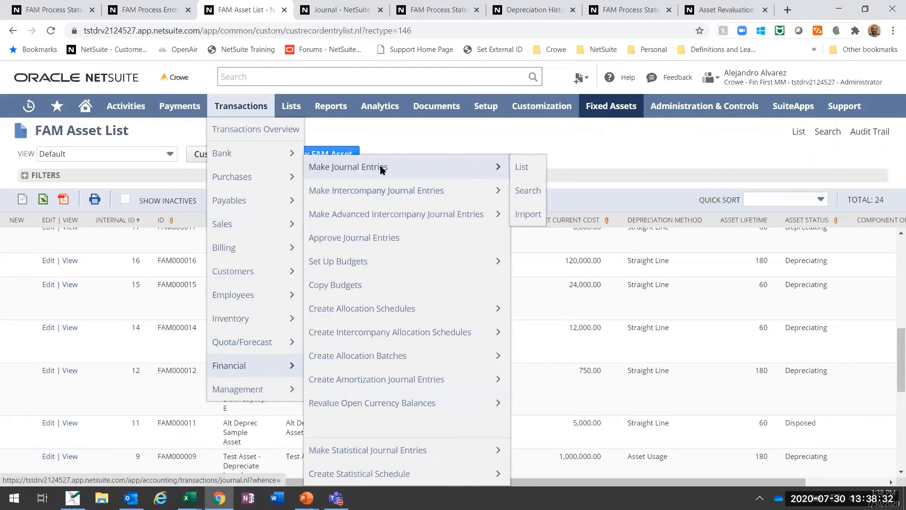
left_click(518, 167)
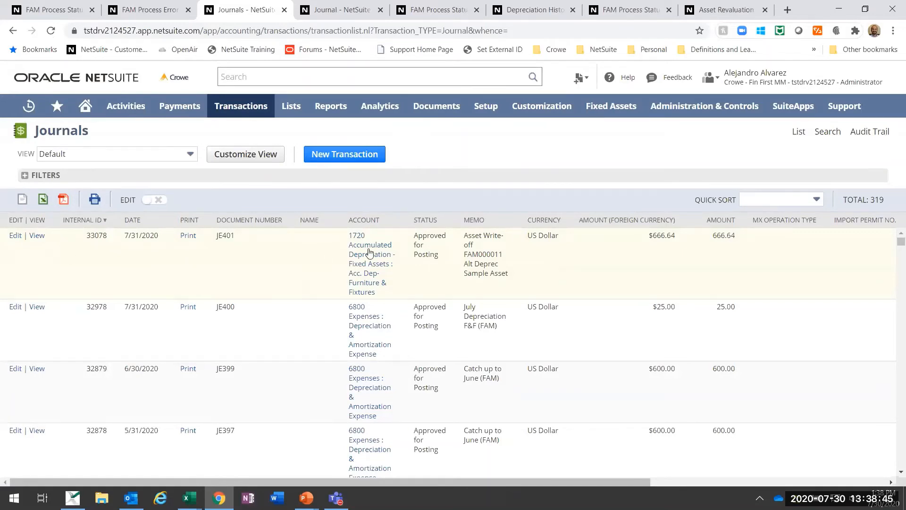
left_click(37, 236)
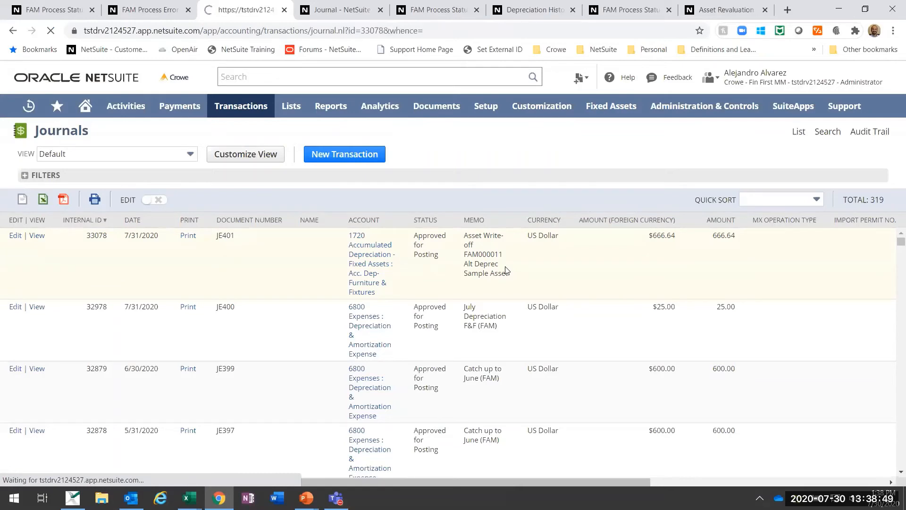
Step: Examine the header details and the debit and credit lines of the Asset Write-off journal for FAM000011
scroll(343, 308, "down", 3)
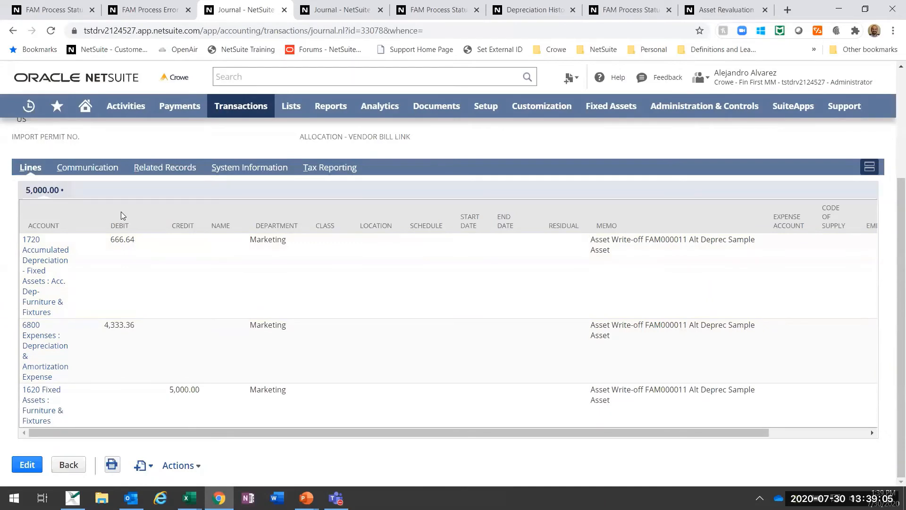
scroll(478, 188, "up", 3)
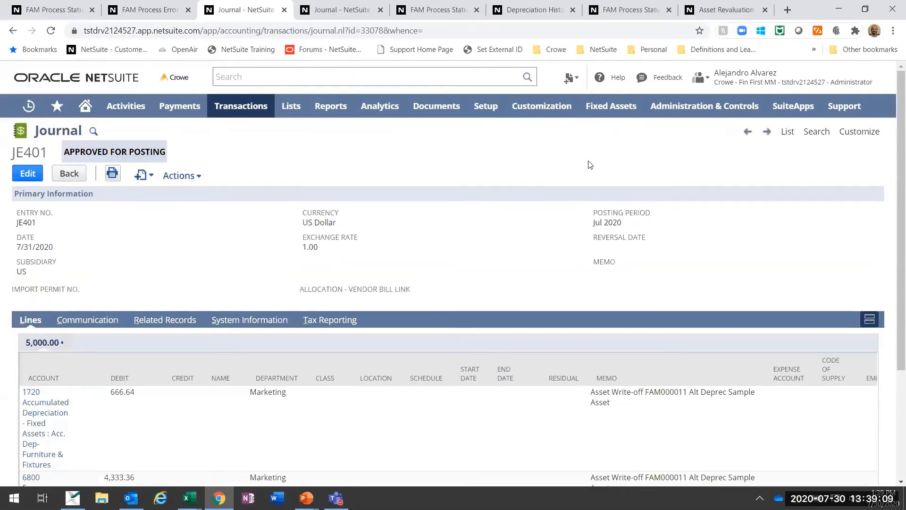
scroll(489, 132, "down", 1)
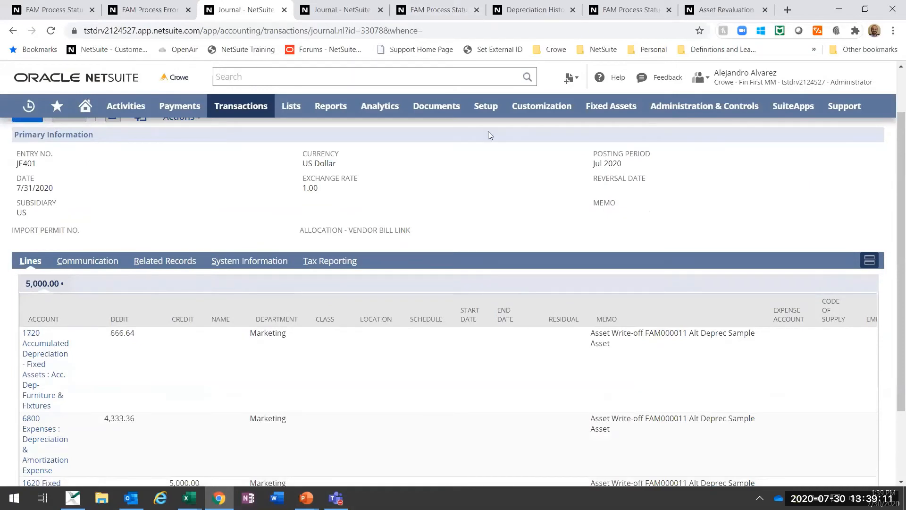
scroll(481, 204, "down", 3)
scroll(482, 204, "up", 4)
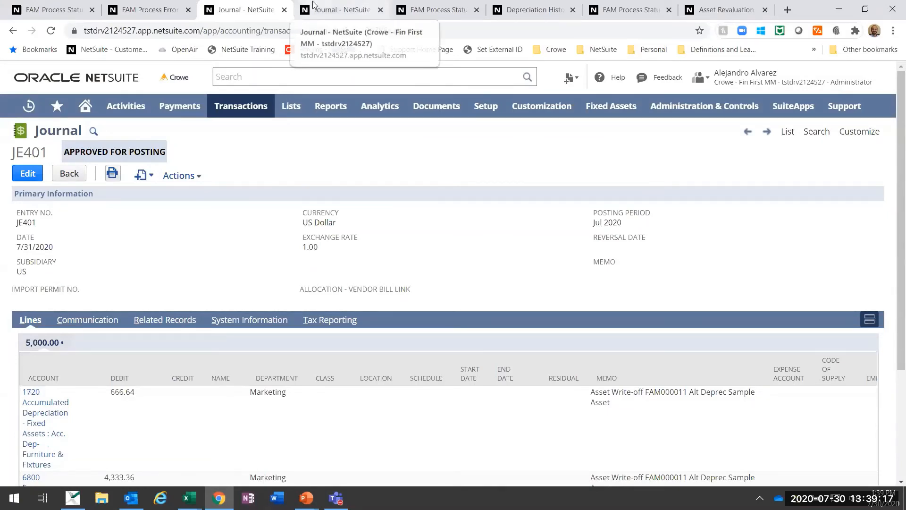
Step: Close both open journal pages and the extra FAM Process Status page next to them
left_click(285, 10)
left_click(285, 10)
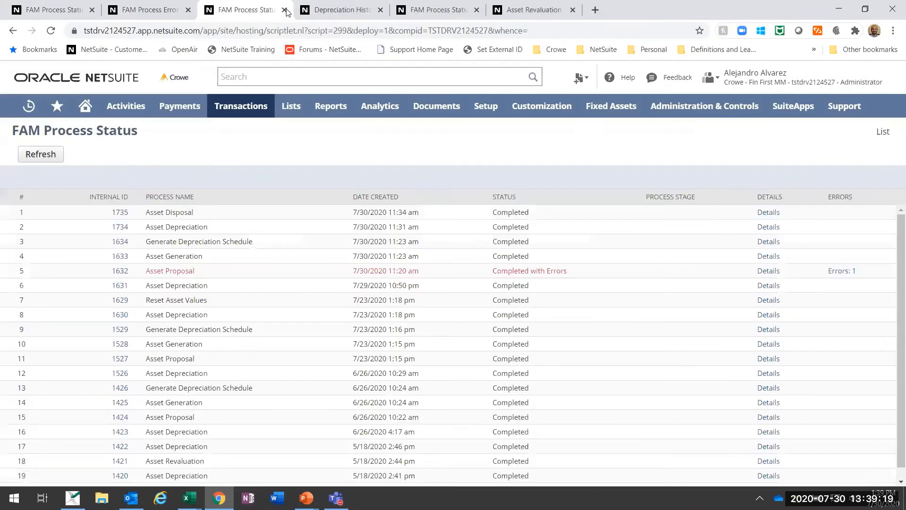
left_click(285, 10)
left_click(340, 9)
left_click(439, 8)
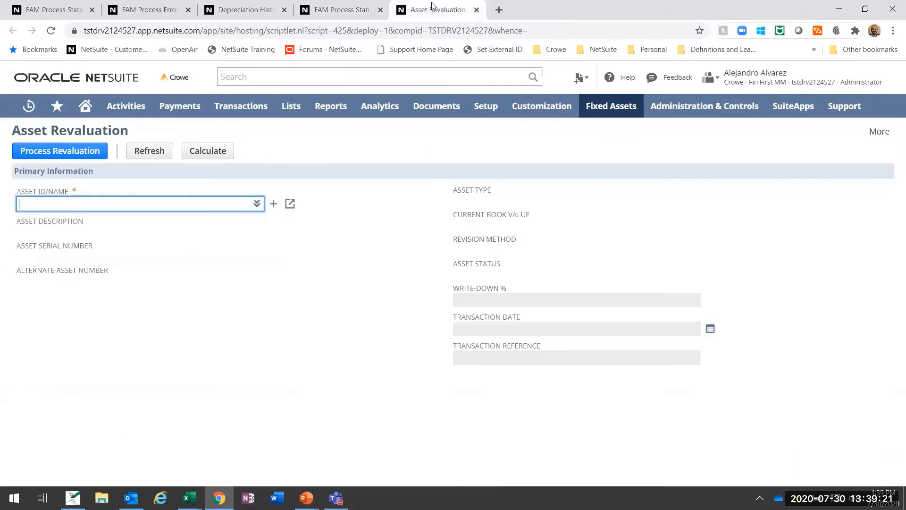
left_click(353, 8)
mouse_move(599, 114)
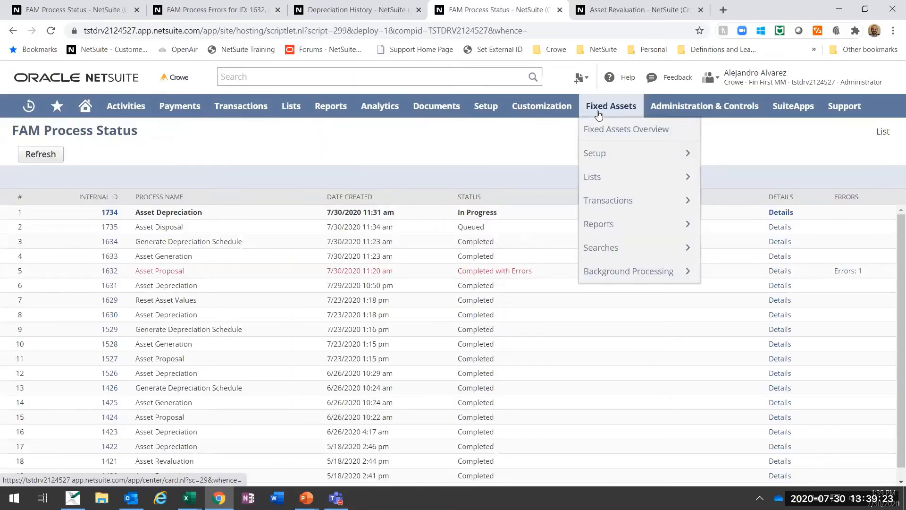
mouse_move(590, 205)
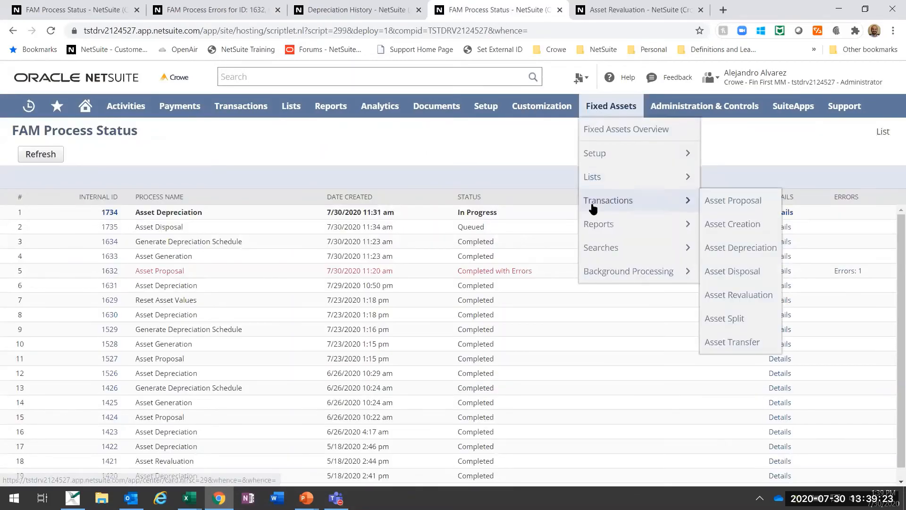
Step: On the Asset Revaluation form, select FAM000029 Office Hours Furniture as the asset to revalue
left_click(623, 6)
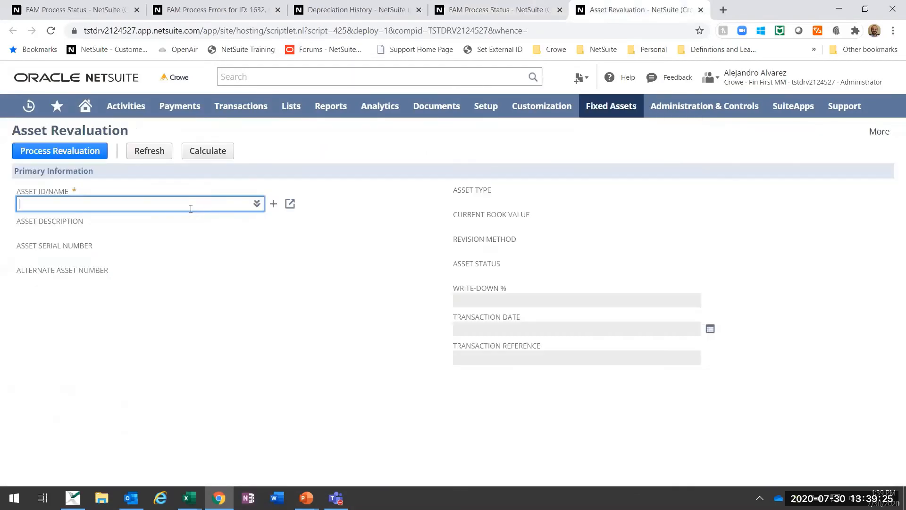
left_click(251, 220)
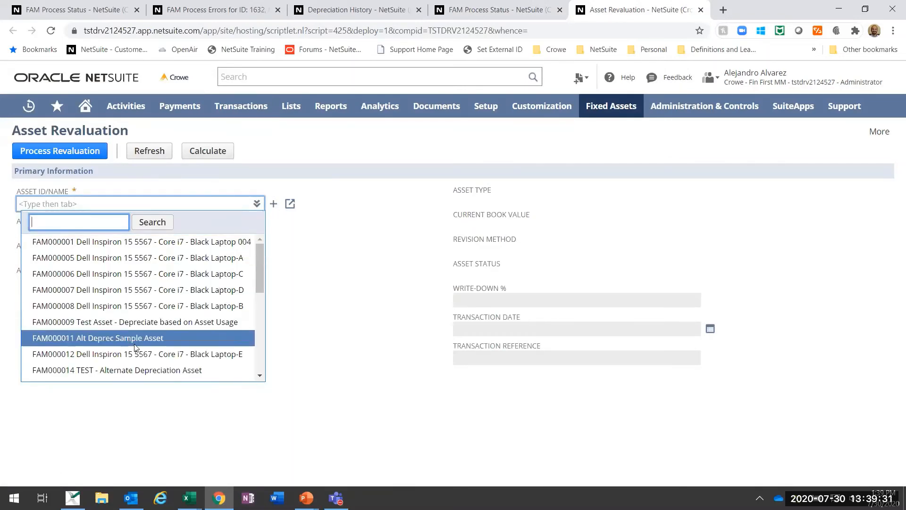
scroll(136, 347, "down", 5)
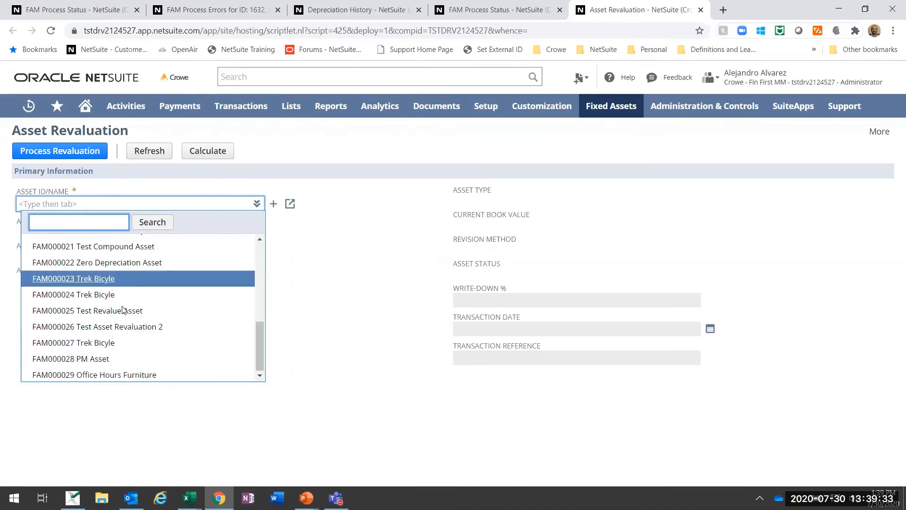
left_click(125, 367)
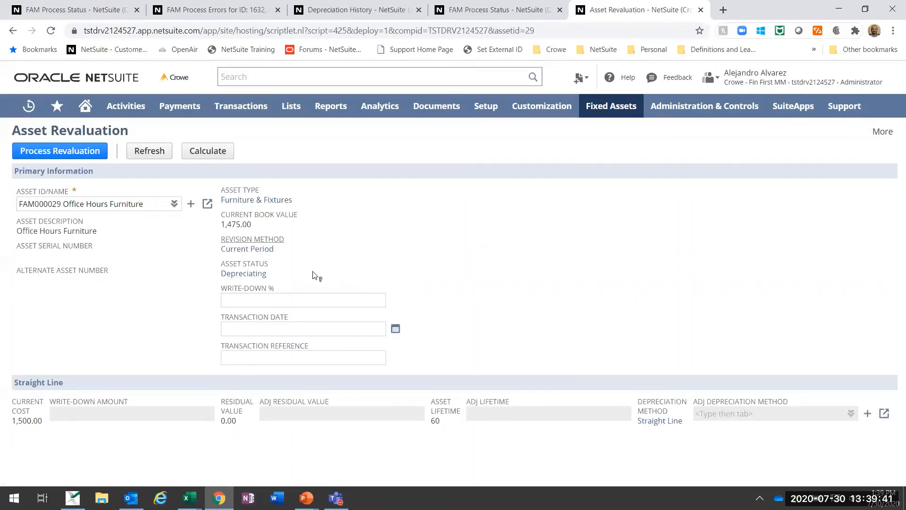
Step: Set the revaluation's write-down percentage to 5% and its transaction date to 7/31/2020
left_click(120, 414)
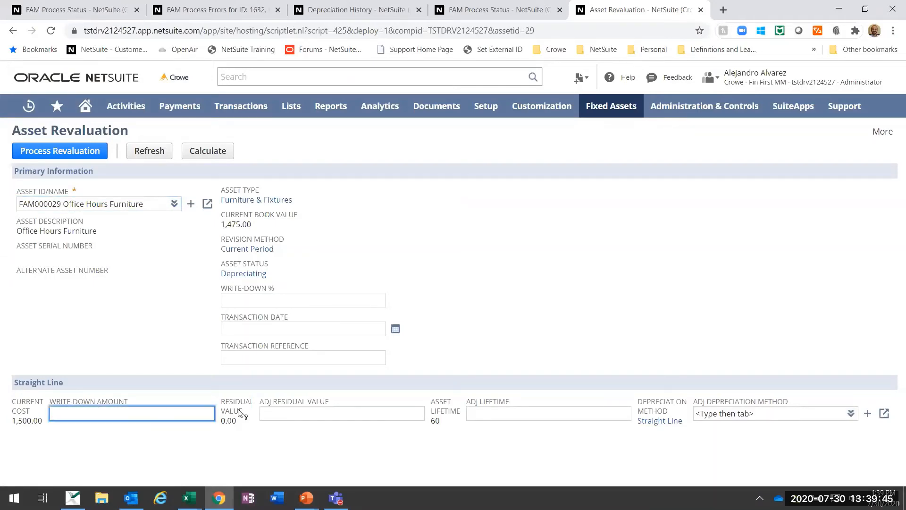
left_click(280, 304)
left_click(425, 268)
left_click(338, 301)
type("5")
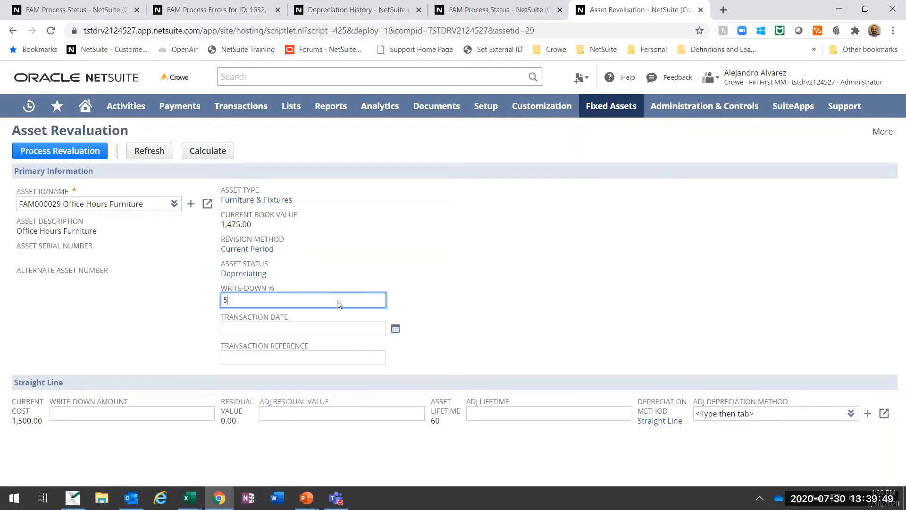
key("Tab")
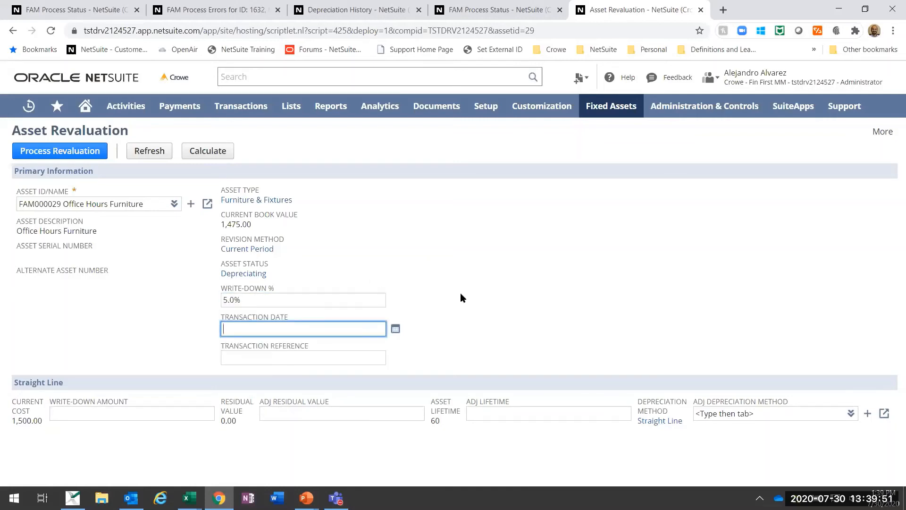
left_click(394, 332)
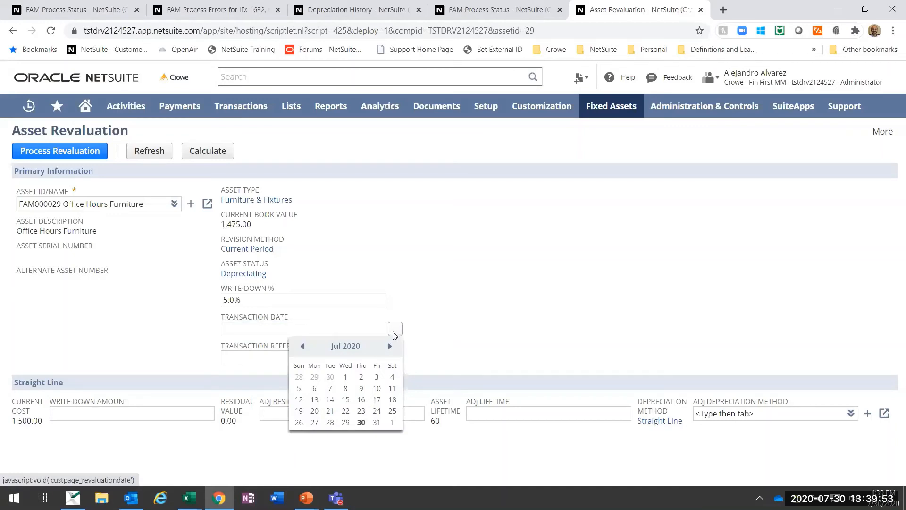
left_click(377, 422)
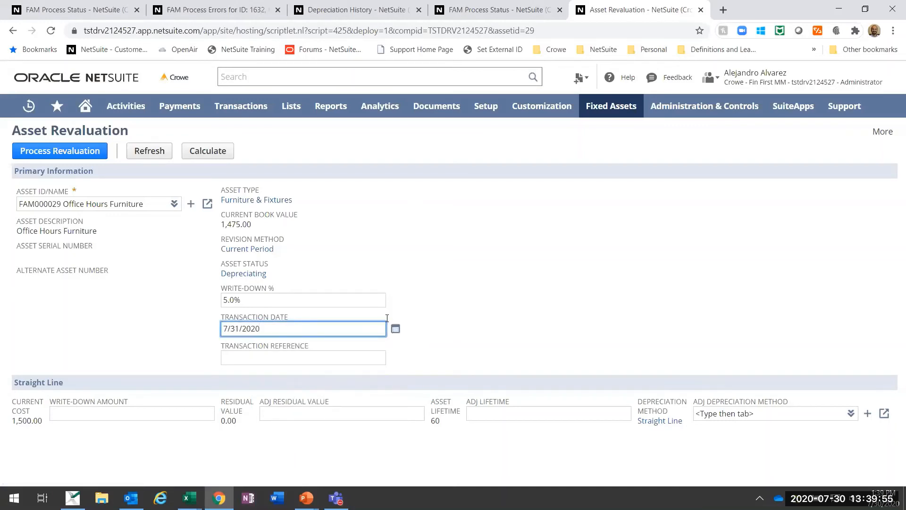
Step: Calculate the write-down amount, then process the revaluation of FAM000029 and refresh its process status
left_click(198, 150)
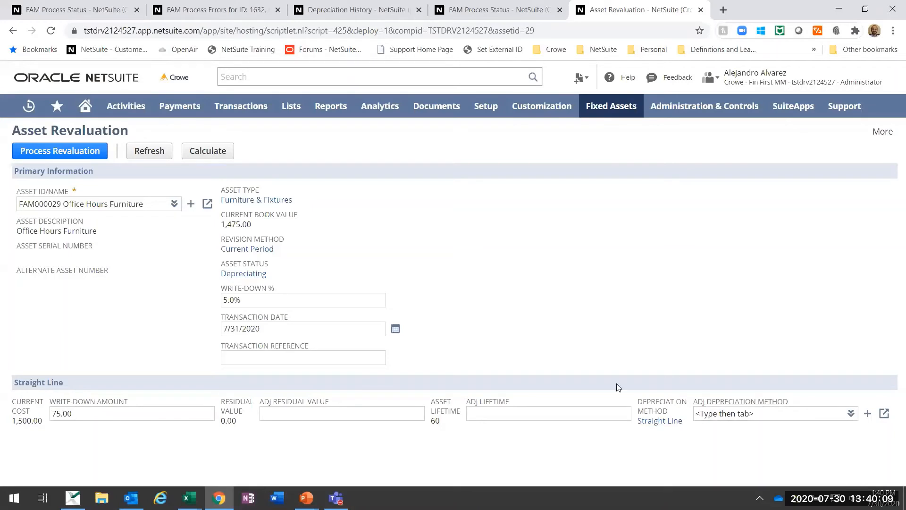
left_click(55, 154)
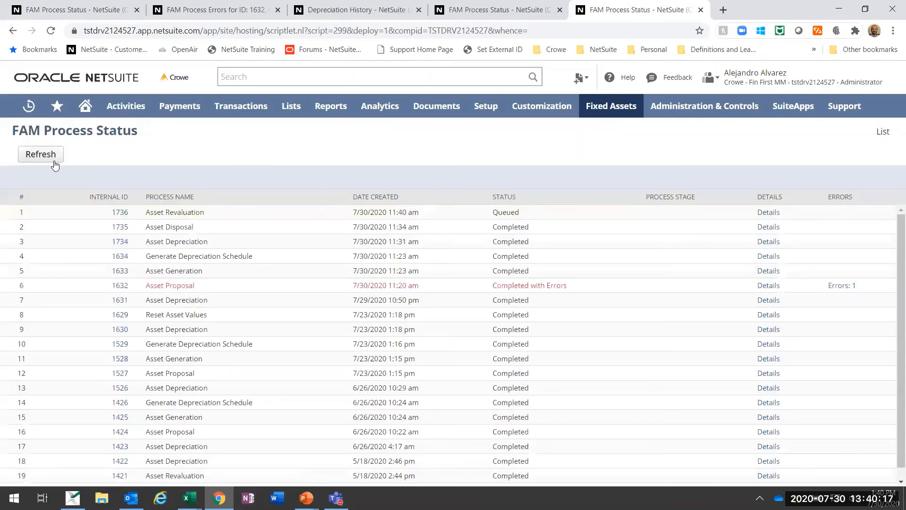
left_click(42, 154)
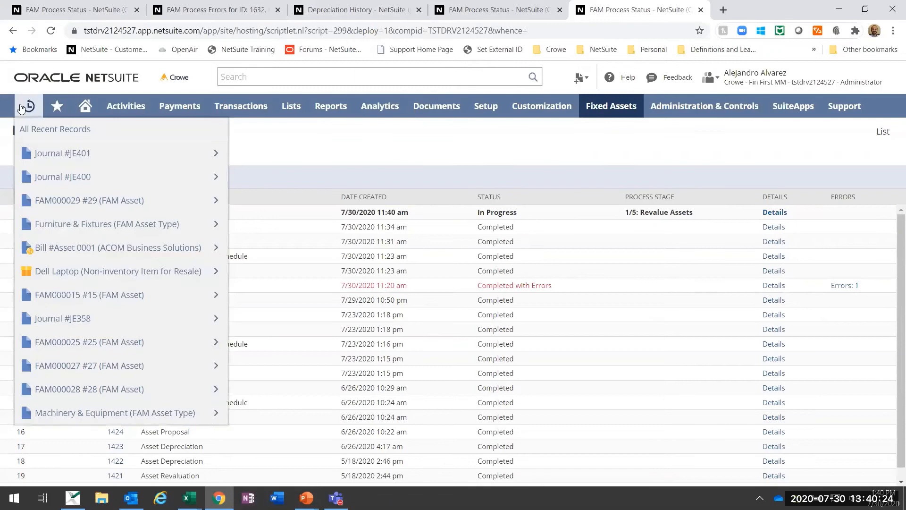
Step: Open the recently viewed FAM000029 asset record in its own browser tab beside the Depreciation History page
right_click(44, 200)
left_click(75, 208)
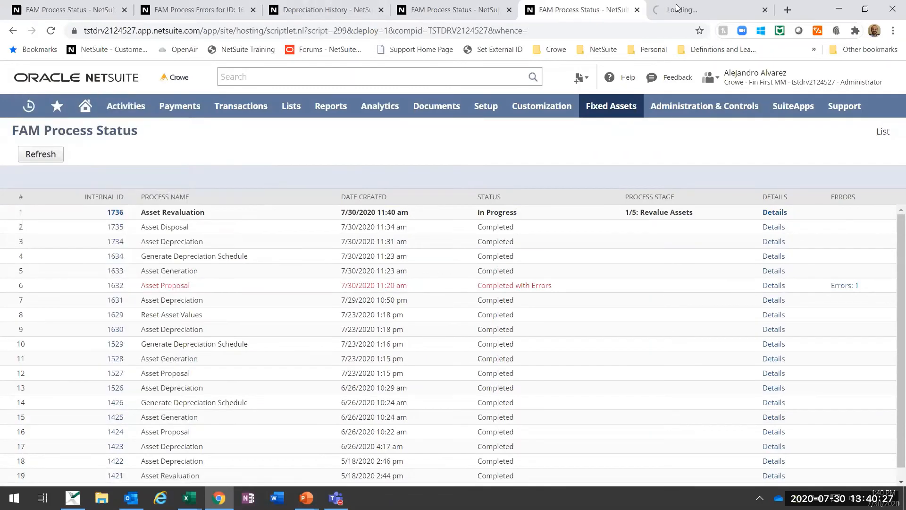
left_click_drag(699, 10, 441, 7)
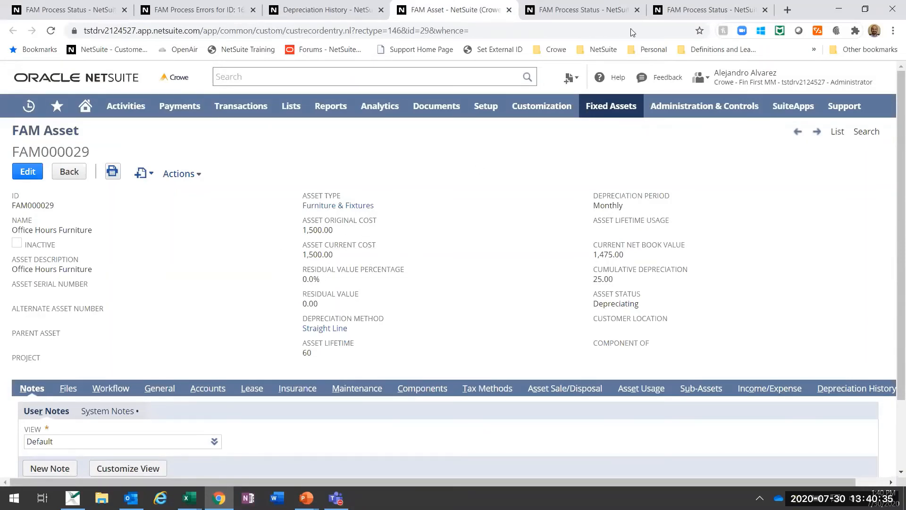
Step: Return to the FAM Process Status page and refresh it to check the Asset Revaluation process
left_click(707, 10)
left_click(52, 160)
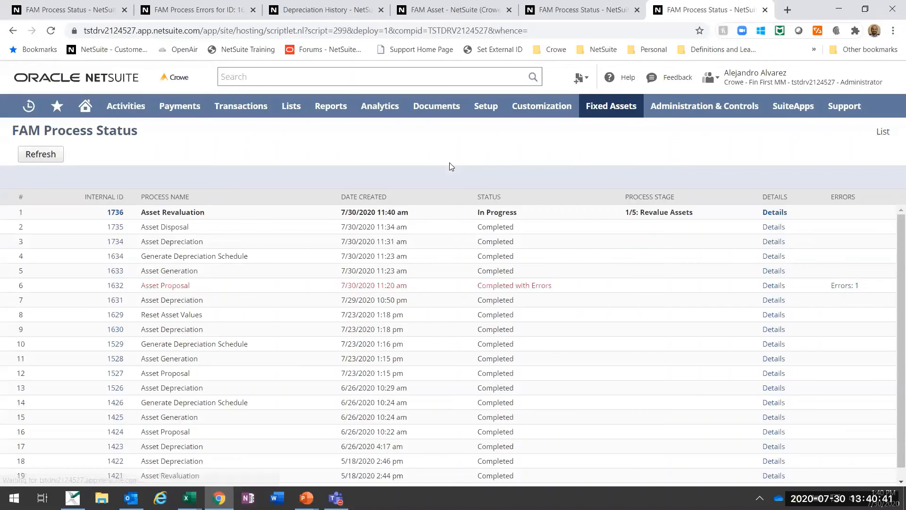
left_click(58, 160)
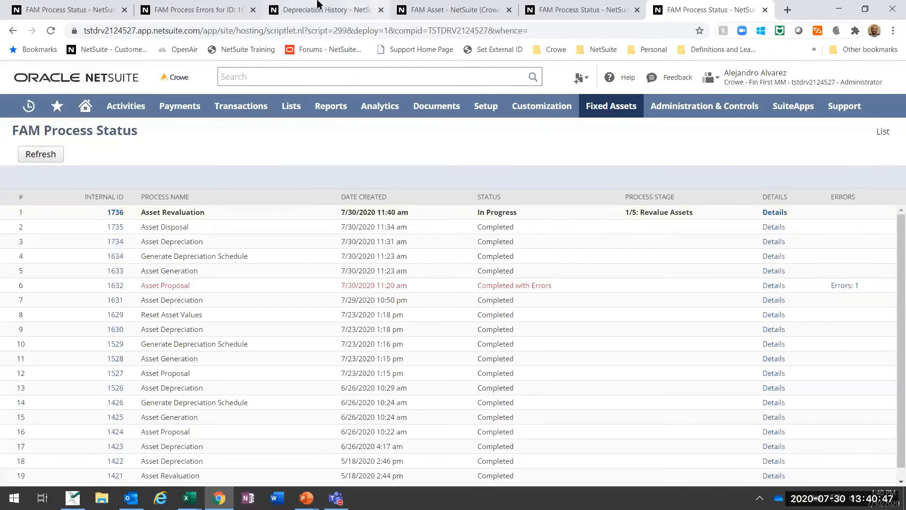
Step: Go to the Depreciation History page of FAM000029 and look through the available fixed asset searches, from Additions to Insurance Renewals Due
left_click(333, 7)
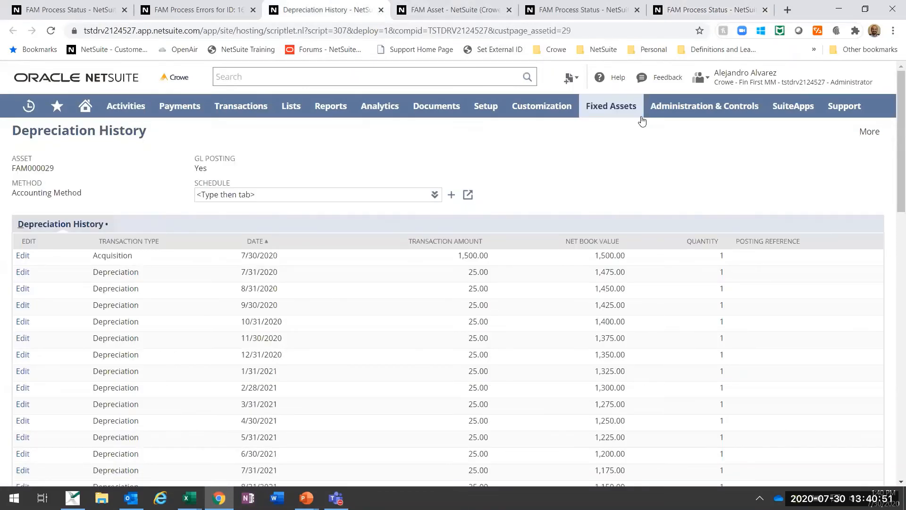
mouse_move(612, 110)
mouse_move(631, 247)
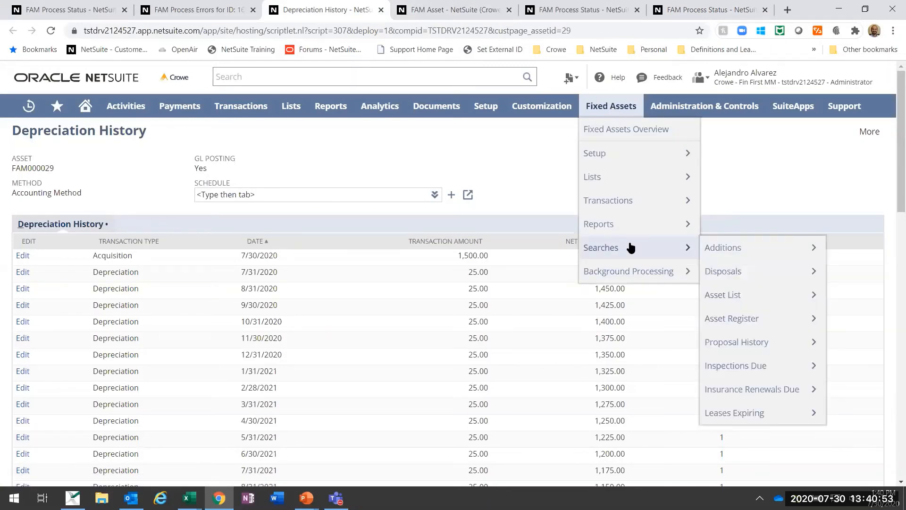
mouse_move(718, 254)
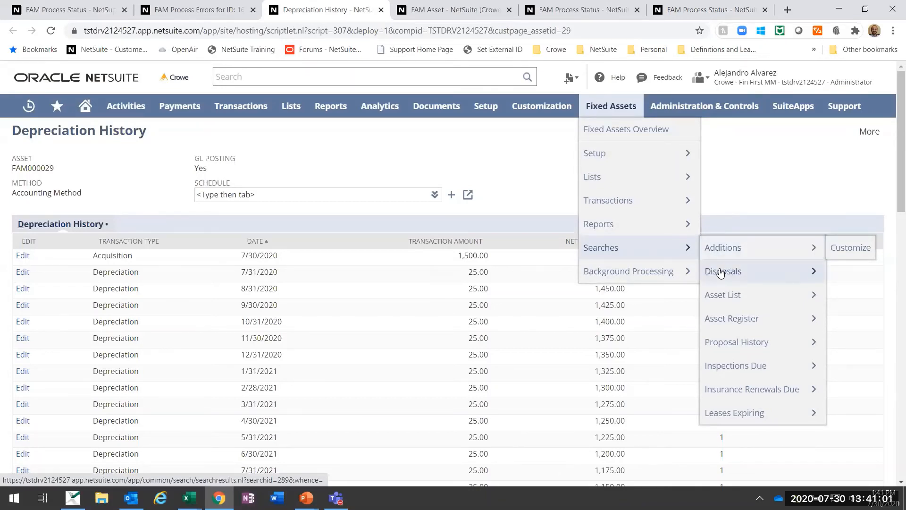
mouse_move(721, 273)
mouse_move(726, 299)
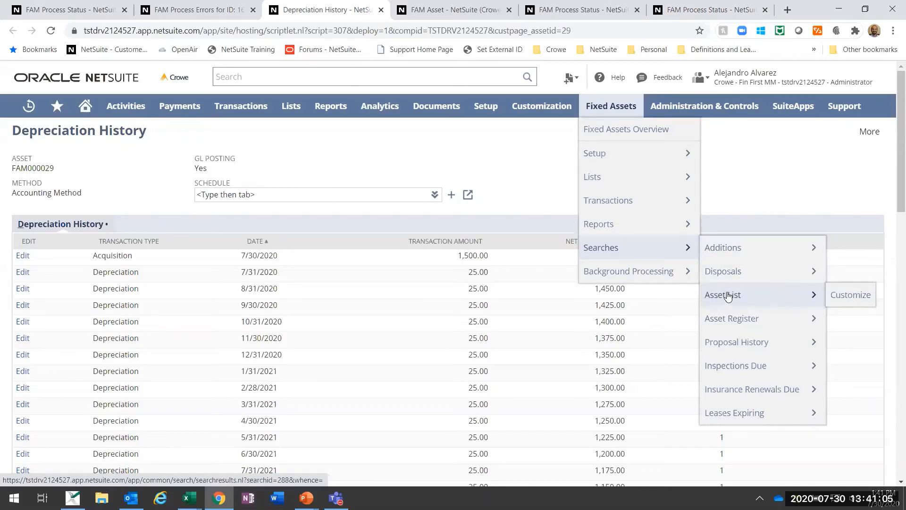
mouse_move(729, 320)
mouse_move(734, 346)
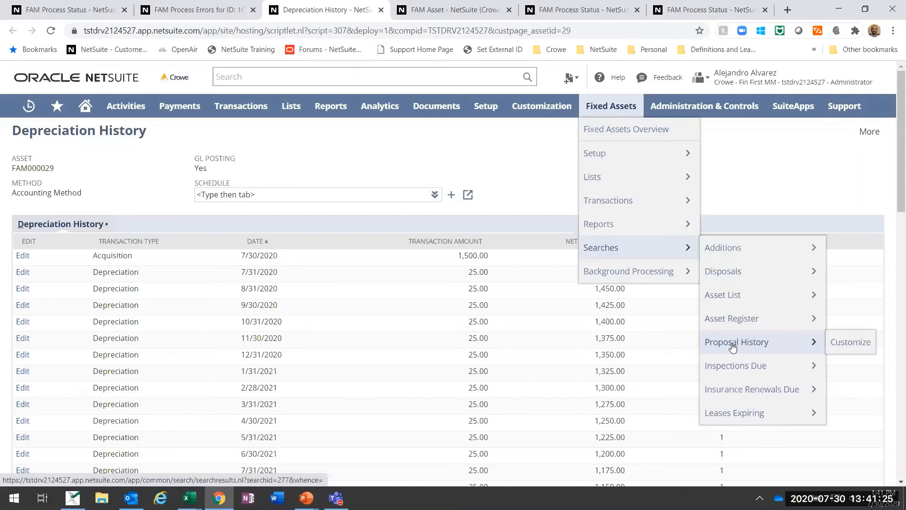
mouse_move(745, 369)
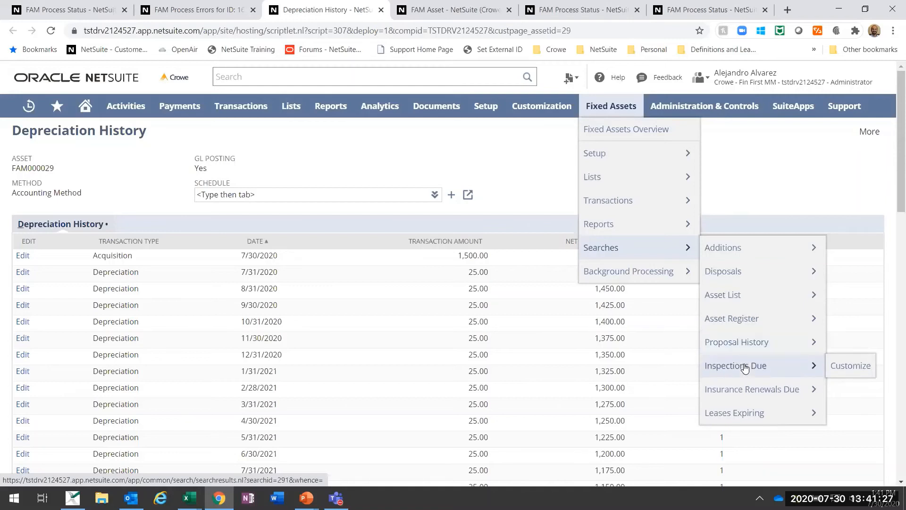
mouse_move(740, 398)
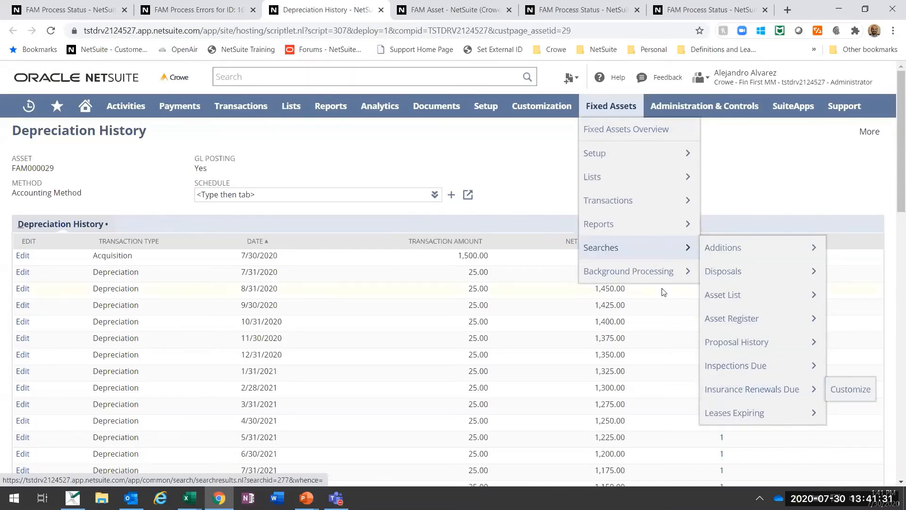
Step: Open the Fixed Assets Reports generation form in a new browser tab
mouse_move(633, 228)
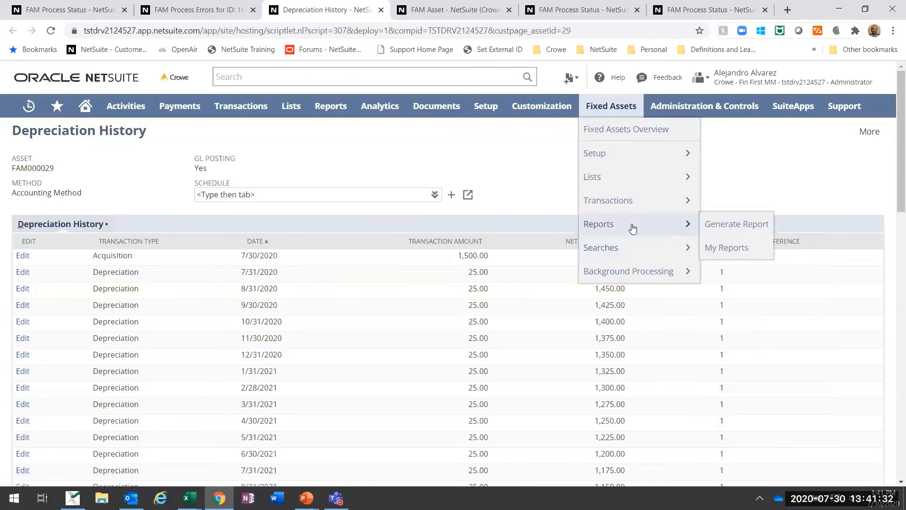
right_click(715, 226)
left_click(737, 231)
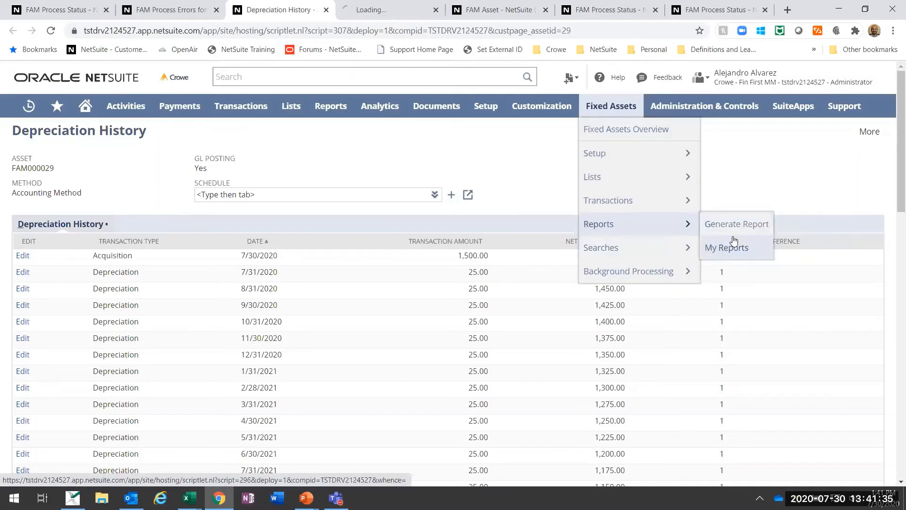
left_click(411, 10)
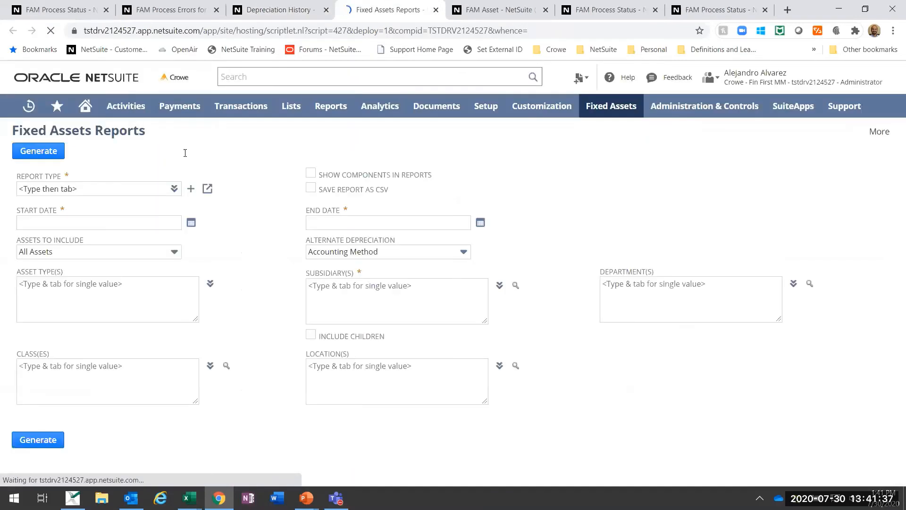
Step: Choose Asset Register as the type of fixed assets report
left_click(168, 189)
mouse_move(174, 189)
left_click(168, 206)
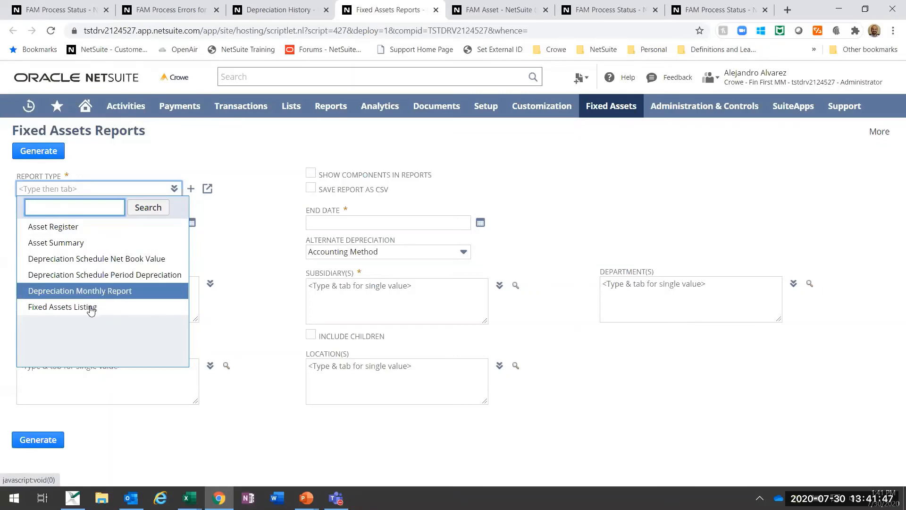
left_click(66, 226)
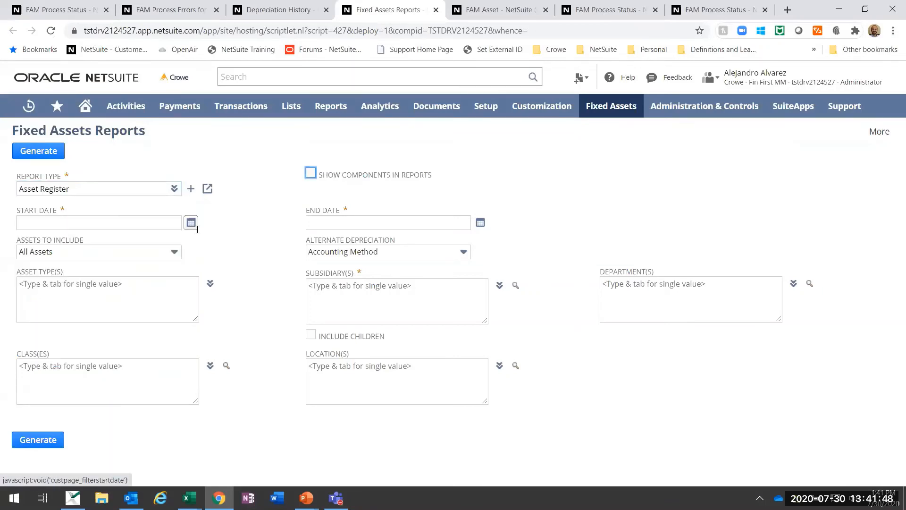
Step: Set the report period to start on 1/1/2020 and end on 7/31/2020
left_click(163, 225)
left_click(190, 222)
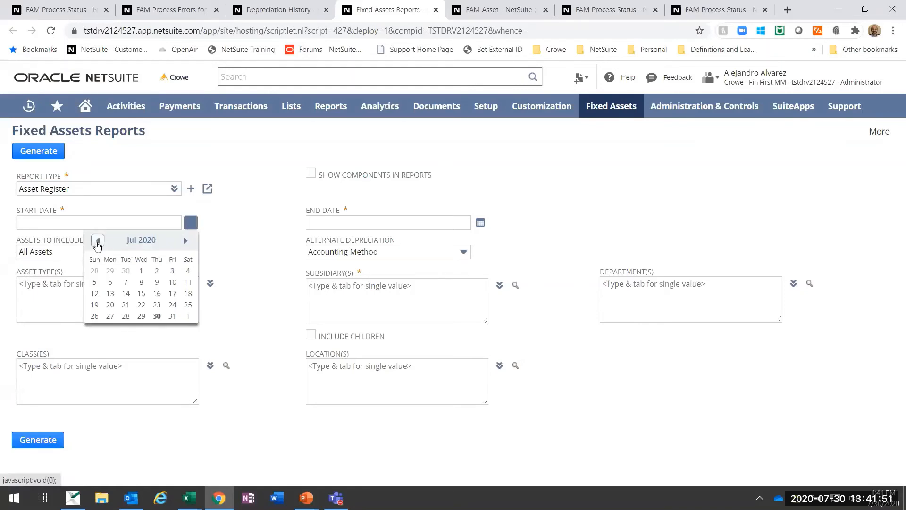
left_click(98, 241)
left_click(98, 241)
left_click(97, 241)
left_click(98, 241)
left_click(98, 241)
left_click(97, 241)
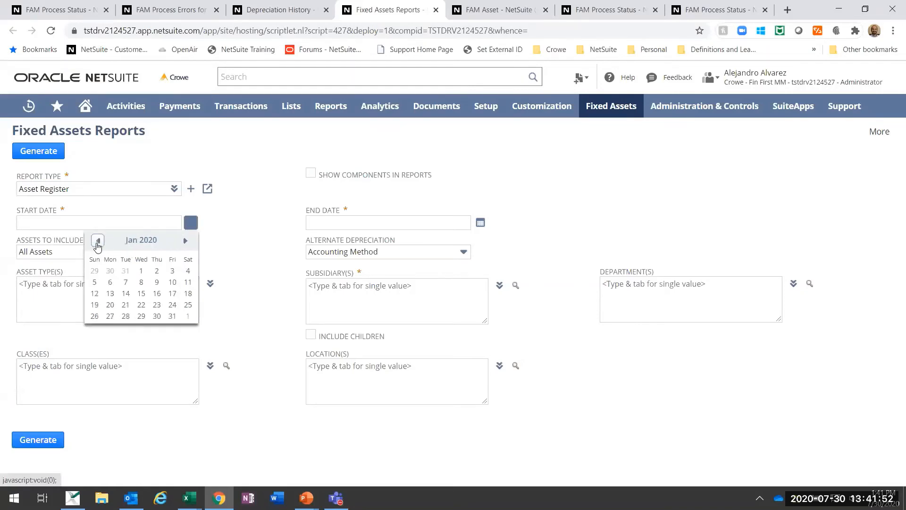
left_click(141, 271)
left_click(412, 221)
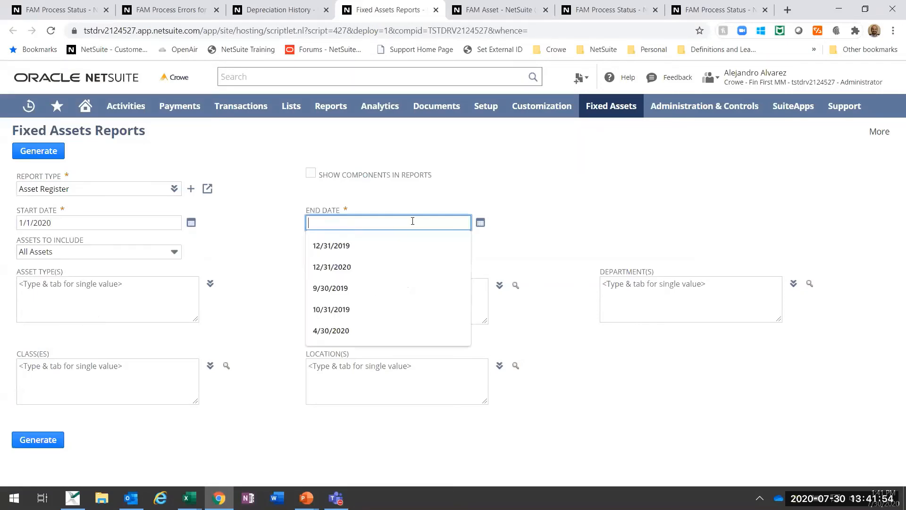
left_click(480, 223)
left_click(462, 316)
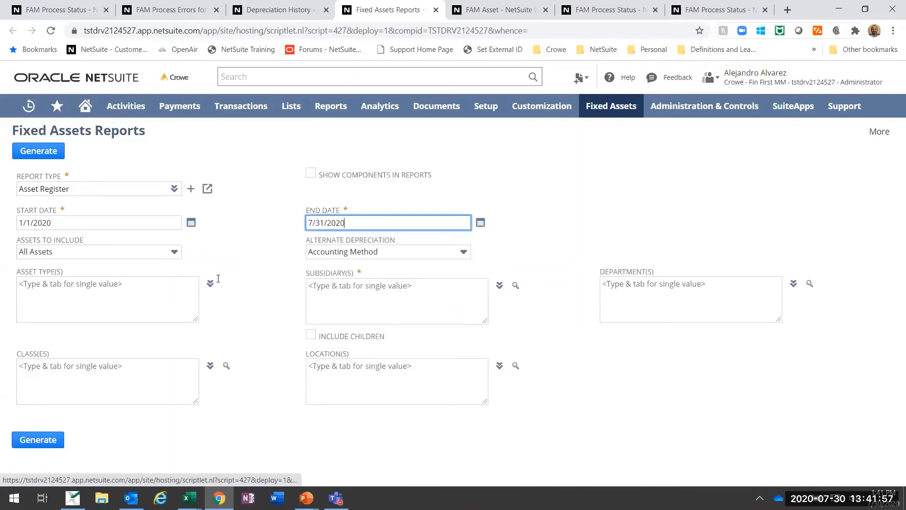
Step: Include all assets except leased and restrict the report to the Furniture & Fixtures asset type
left_click(90, 251)
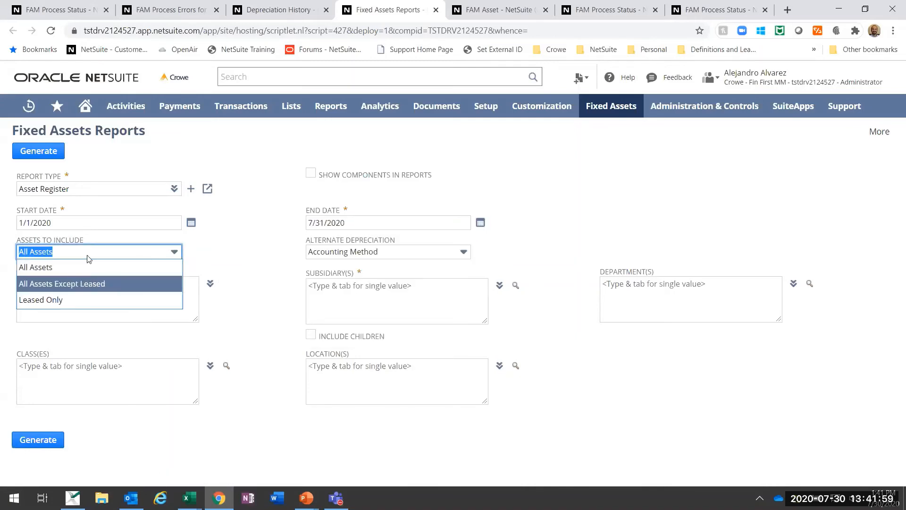
left_click(64, 283)
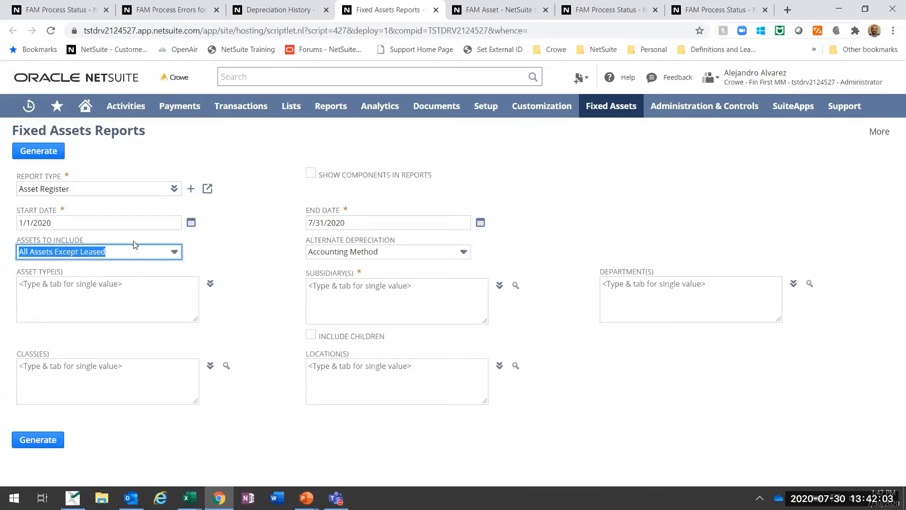
left_click(346, 268)
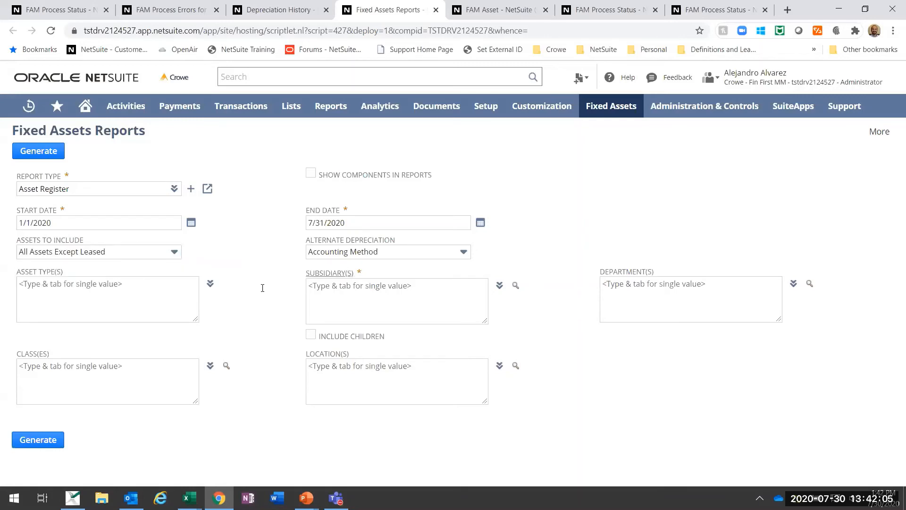
left_click(170, 291)
left_click(211, 283)
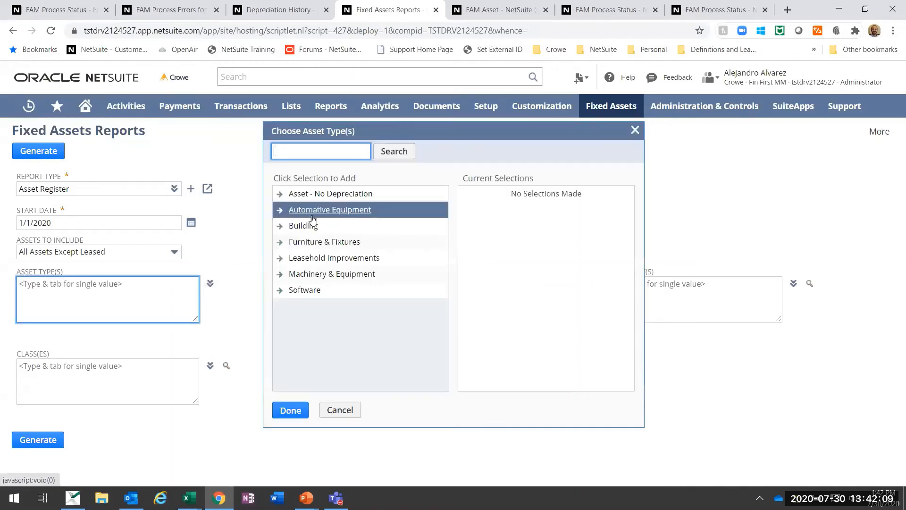
left_click(309, 241)
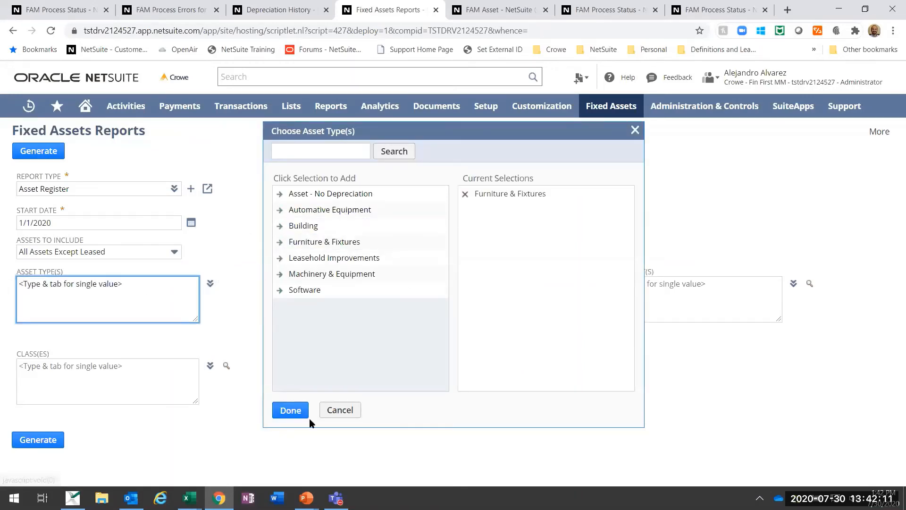
left_click(300, 415)
Step: Select the Parent : US subsidiary and generate the Asset Register report
left_click(366, 293)
left_click(500, 285)
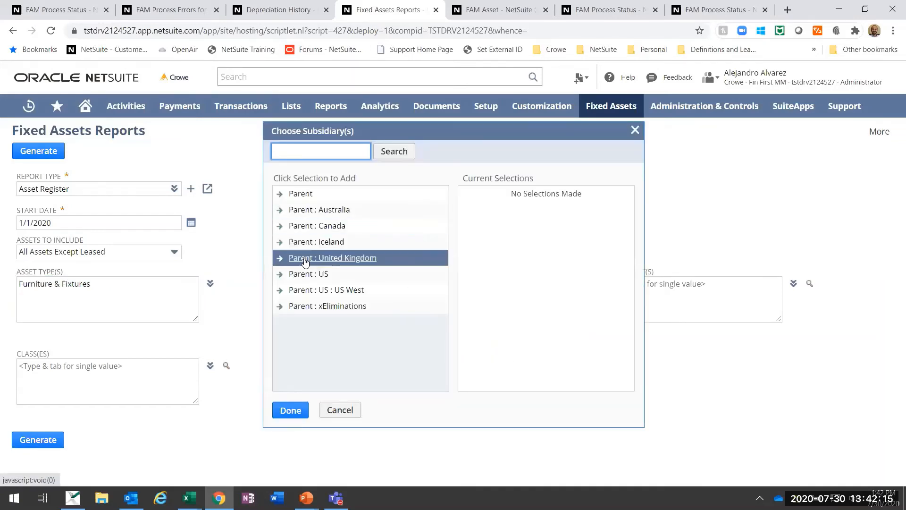
left_click(297, 275)
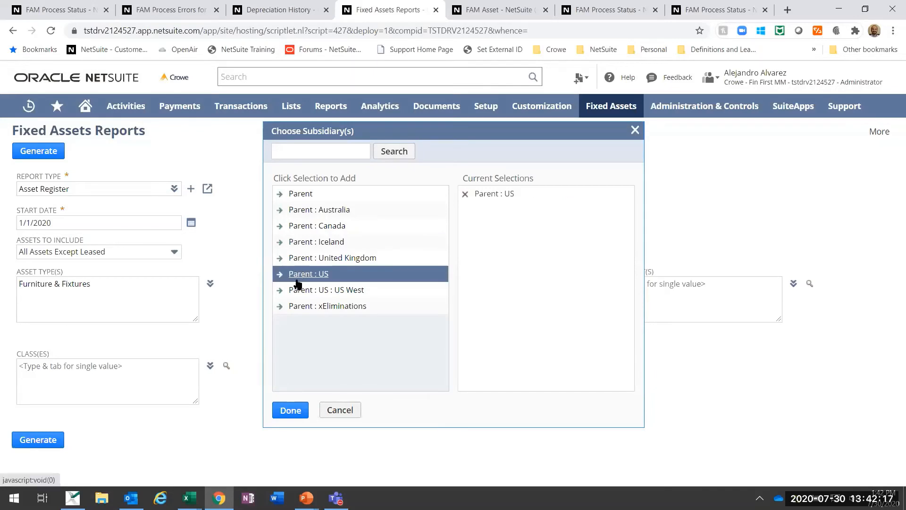
left_click(290, 409)
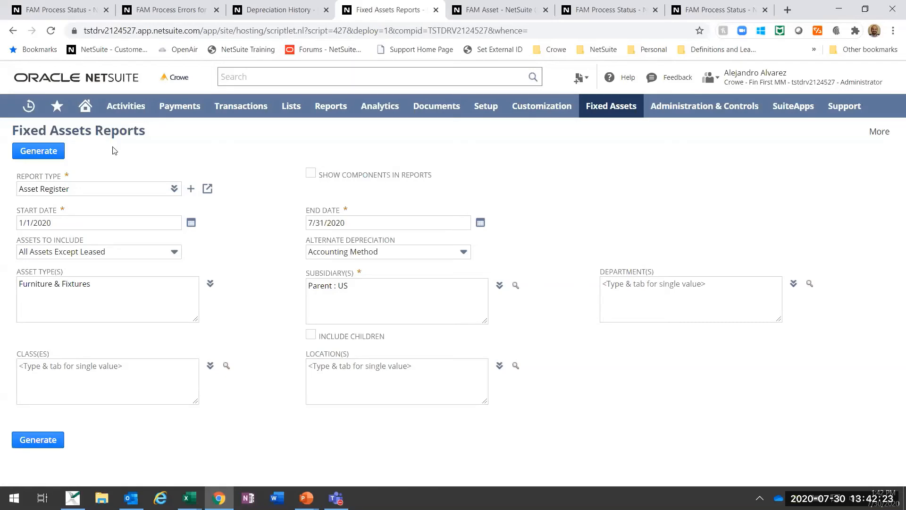
left_click(42, 152)
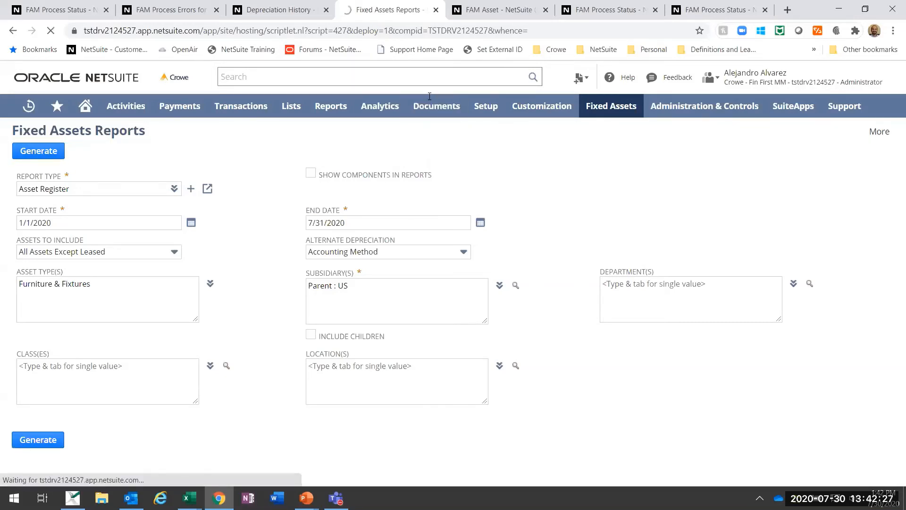
Step: Close the FAM Process Errors page and go to the FAM Process Status page to check the Asset Register Report process
left_click(484, 10)
left_click(277, 10)
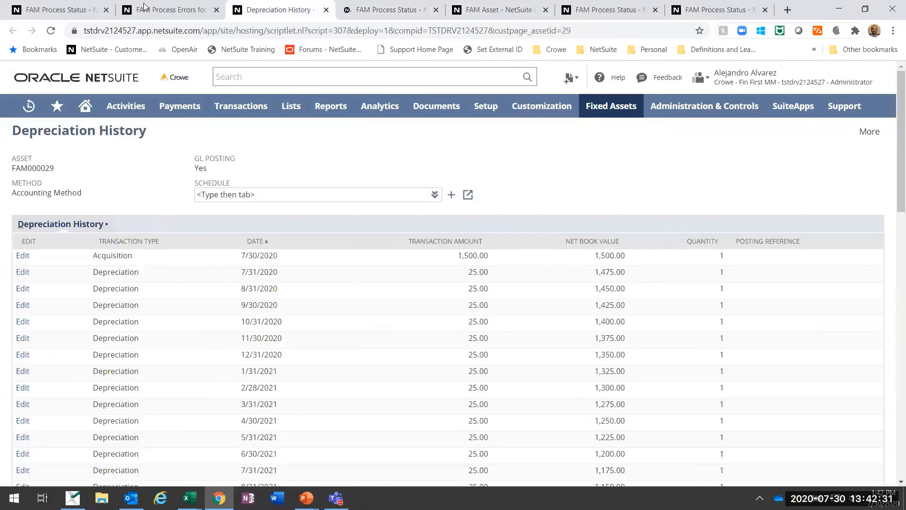
left_click(158, 7)
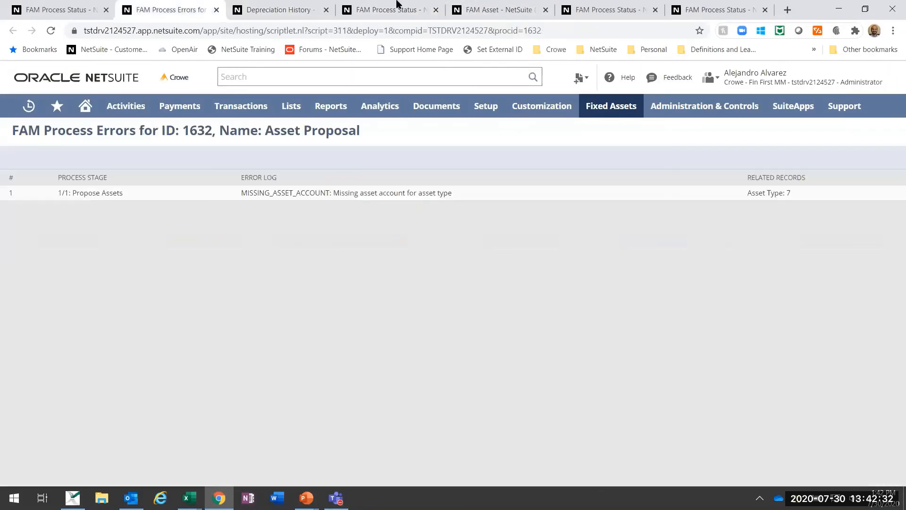
left_click(217, 10)
left_click(304, 6)
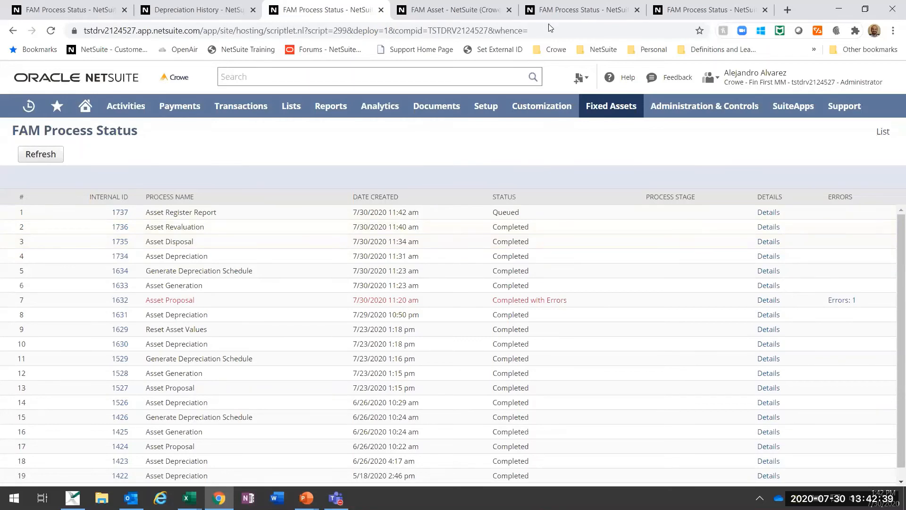
Step: Reload the FAM000029 asset record, open its accounting method depreciation history and sort the entries by date
left_click(462, 7)
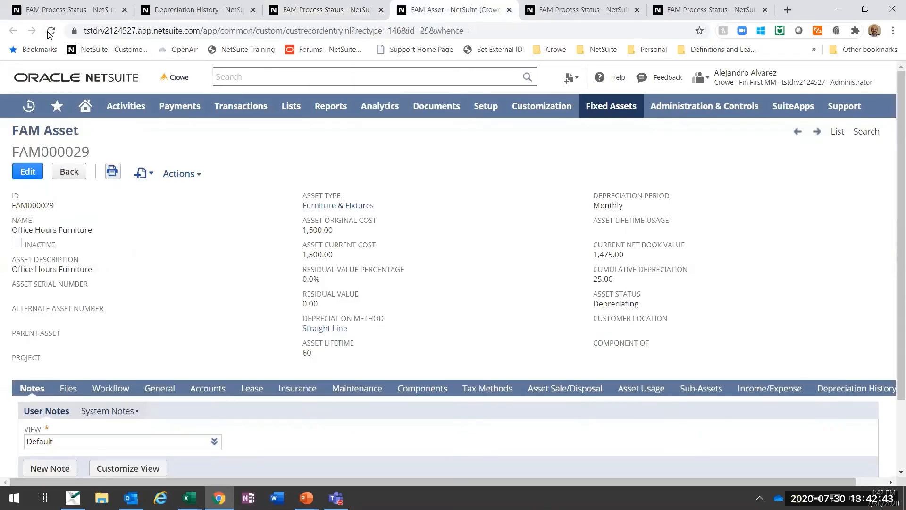
key("F5")
left_click(842, 396)
scroll(771, 408, "down", 1)
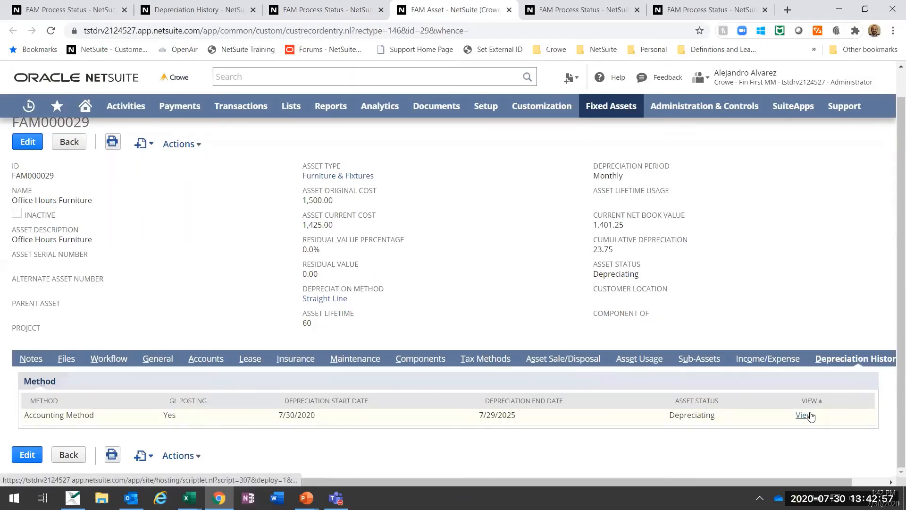
left_click(810, 415)
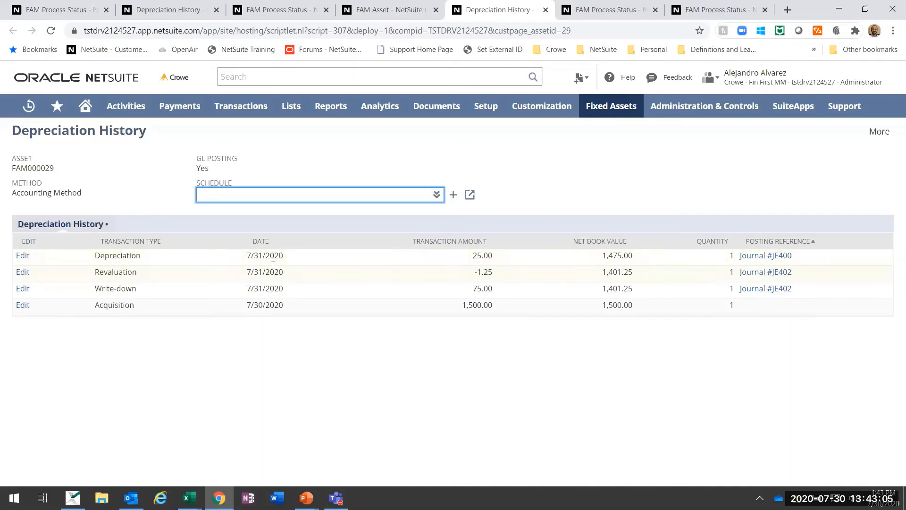
left_click(261, 241)
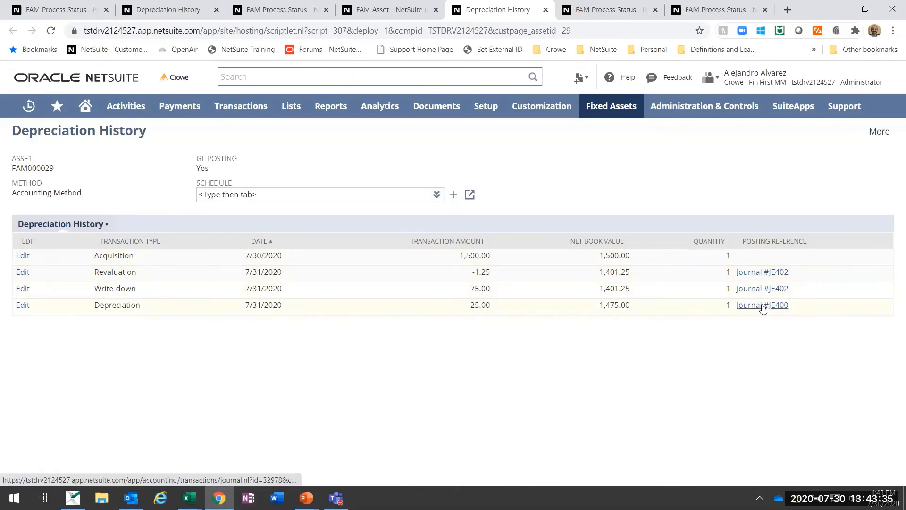
Step: Return to the FAM Process Status page and refresh it to check the Asset Register Report process
left_click(376, 5)
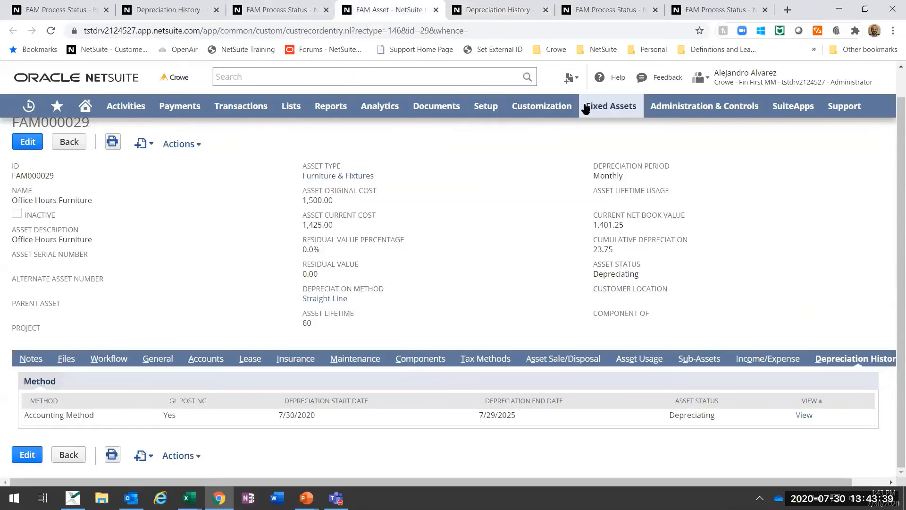
left_click(278, 6)
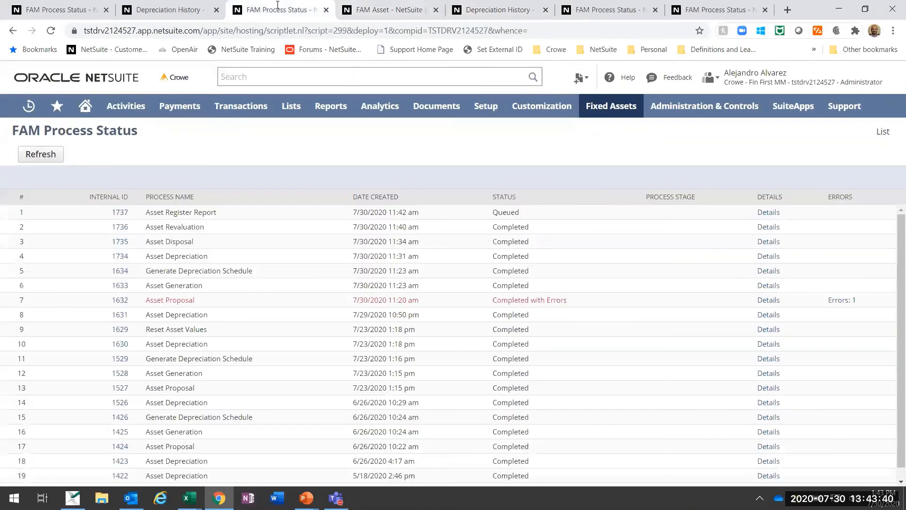
left_click(34, 154)
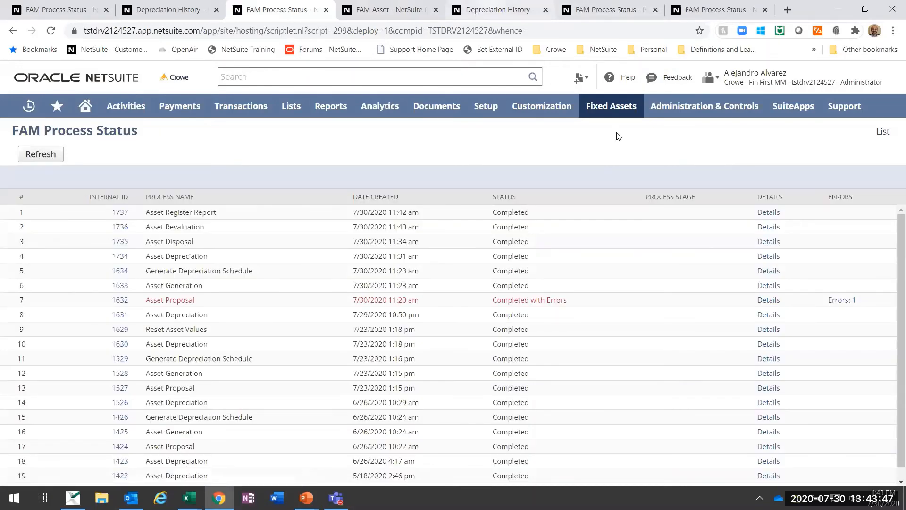
Step: Open the Fixed Assets Reports History page and look through the generated reports
mouse_move(618, 108)
mouse_move(629, 234)
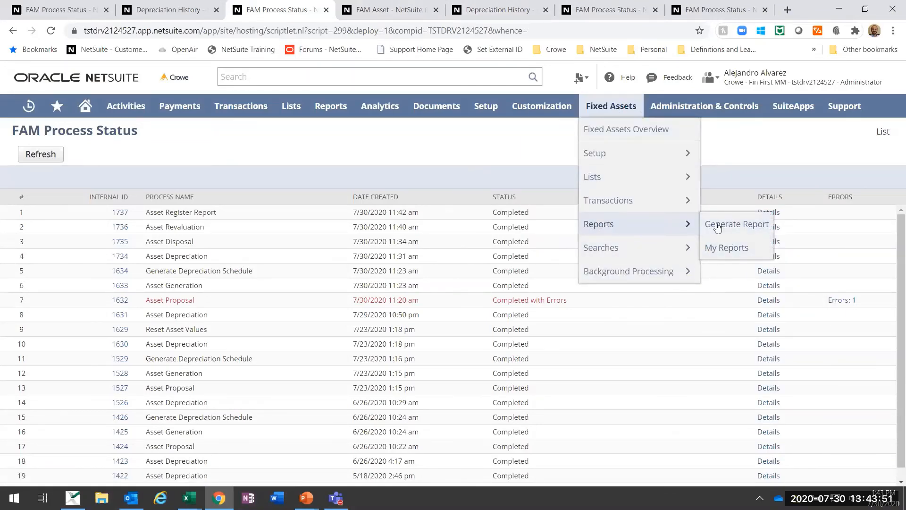
left_click(723, 251)
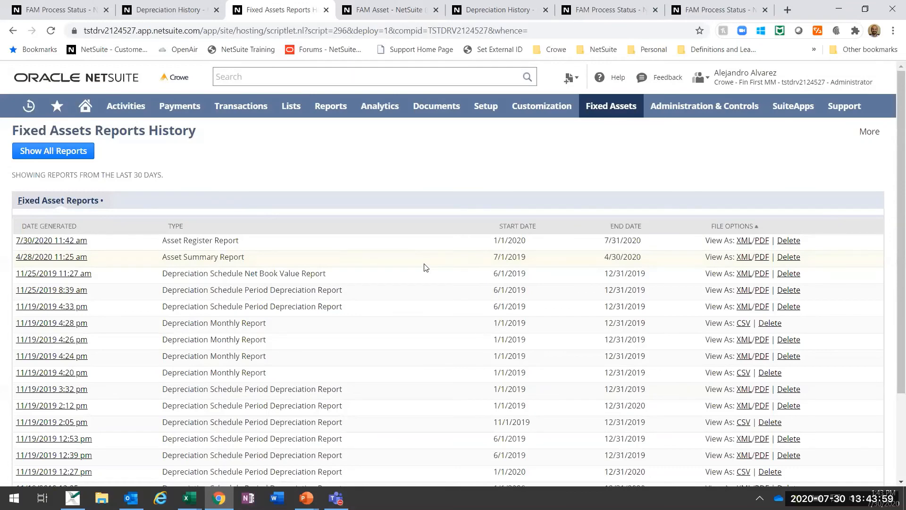
scroll(426, 267, "down", 3)
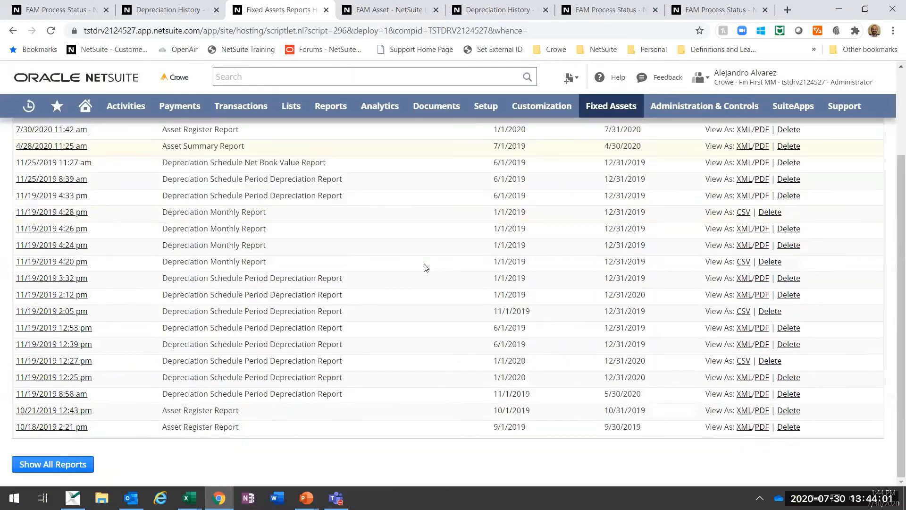
scroll(426, 268, "up", 1)
scroll(426, 268, "up", 3)
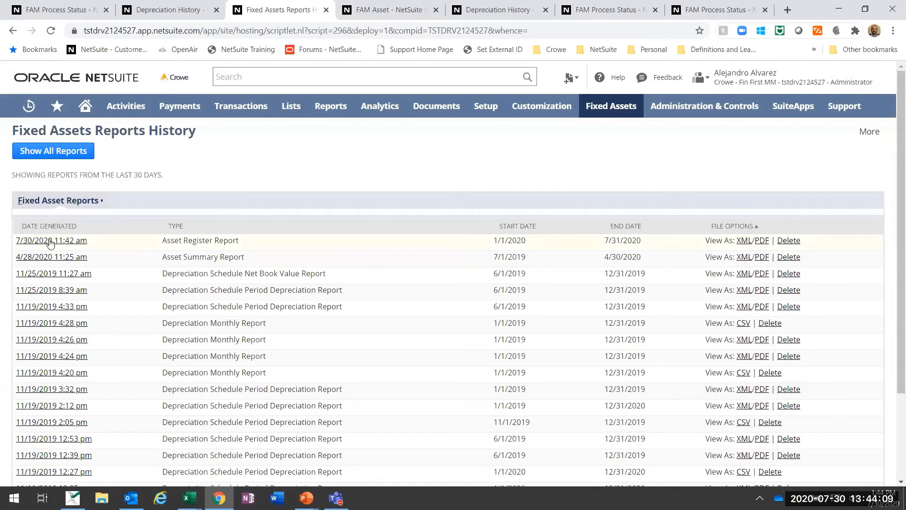
Step: Save the 7/30/2020 Asset Register Report to Downloads as FAM_RegisterReport_FPR1737.pdf and open the file
left_click(763, 242)
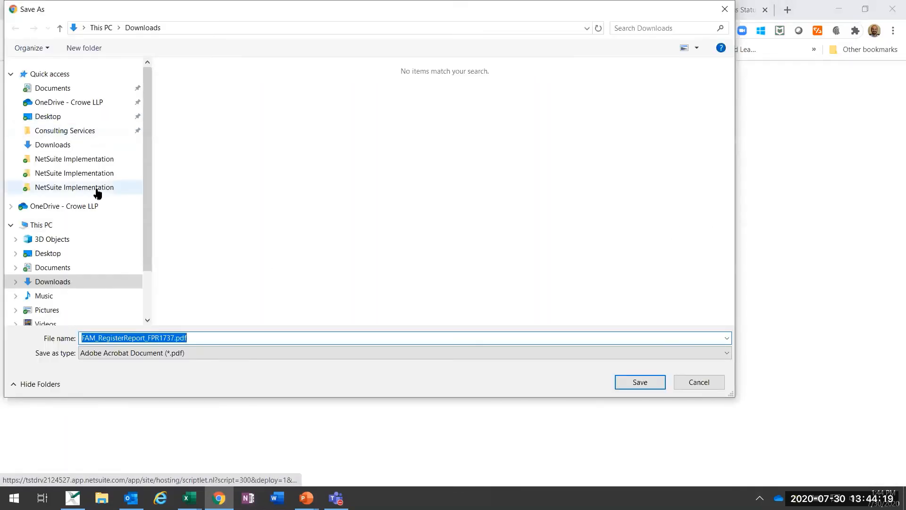
left_click(79, 145)
left_click(635, 382)
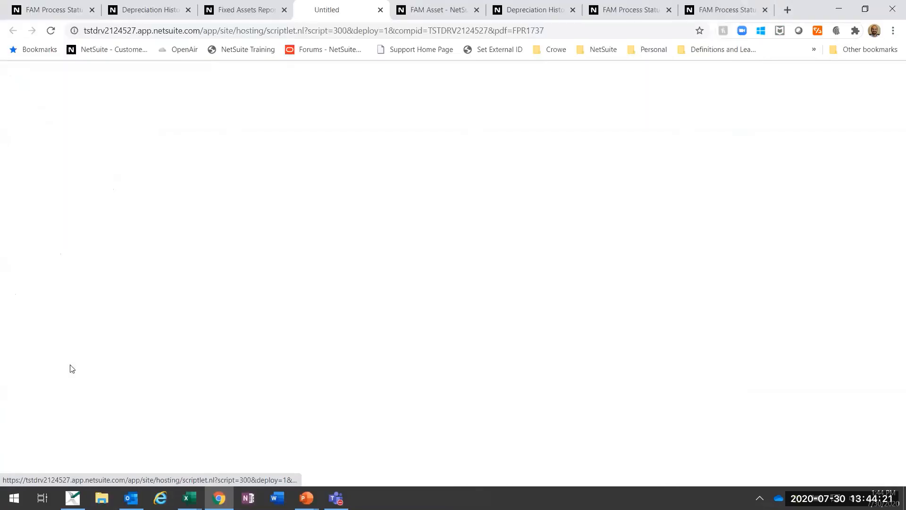
left_click(92, 463)
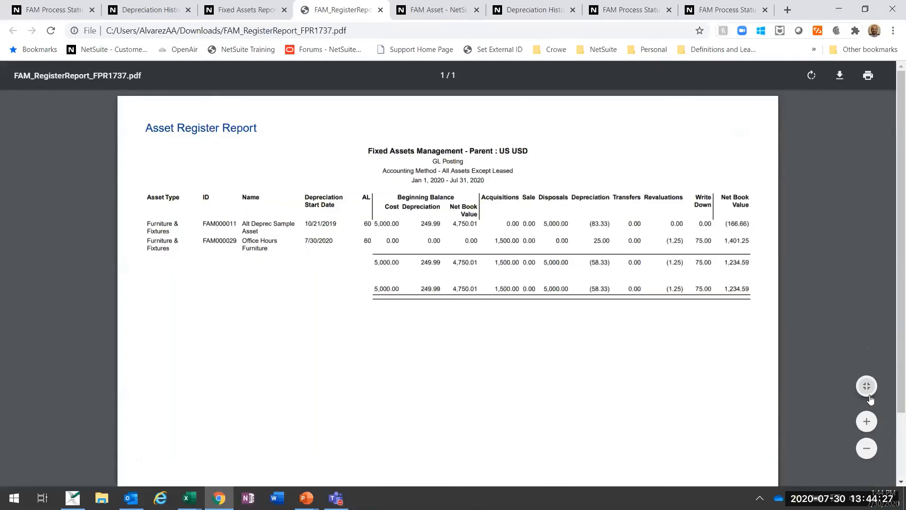
Step: Review the FAM000029 Office Hours Furniture row in the Asset Register PDF and close the report
left_click(871, 400)
left_click(866, 420)
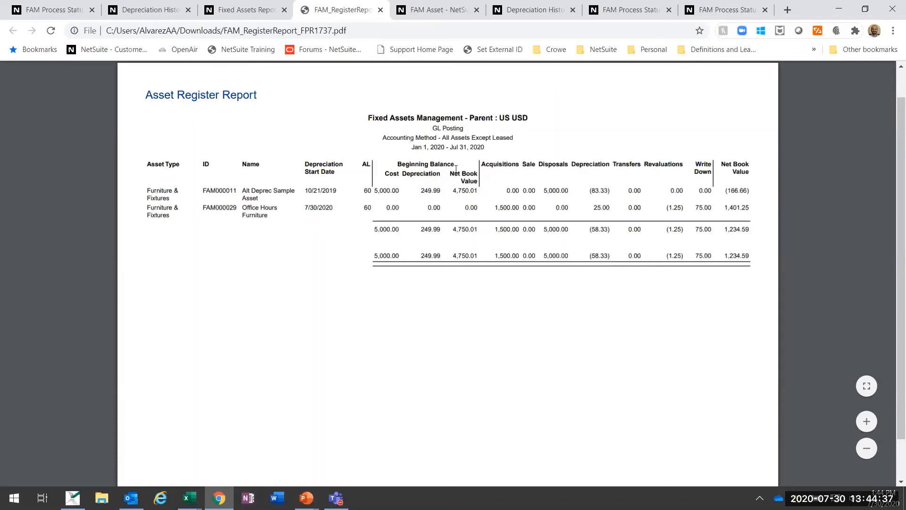
left_click_drag(206, 208, 292, 212)
left_click(243, 214)
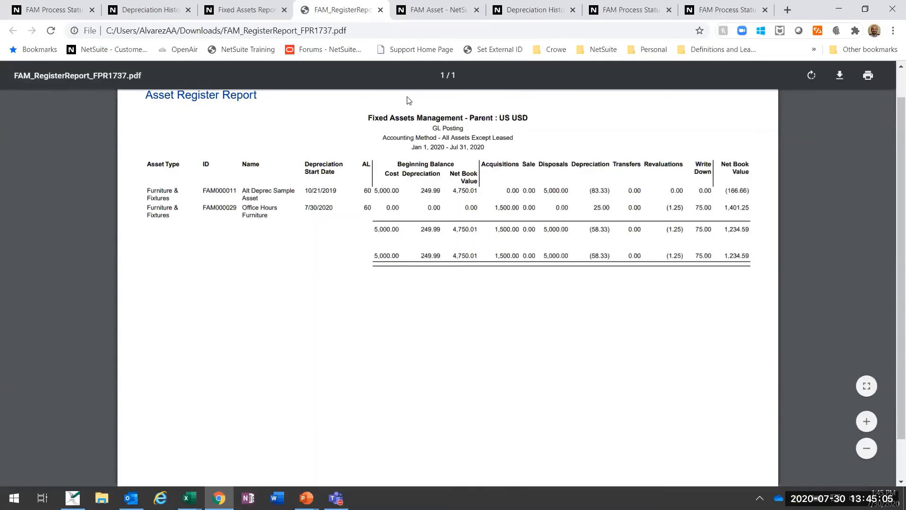
key("ctrl+w")
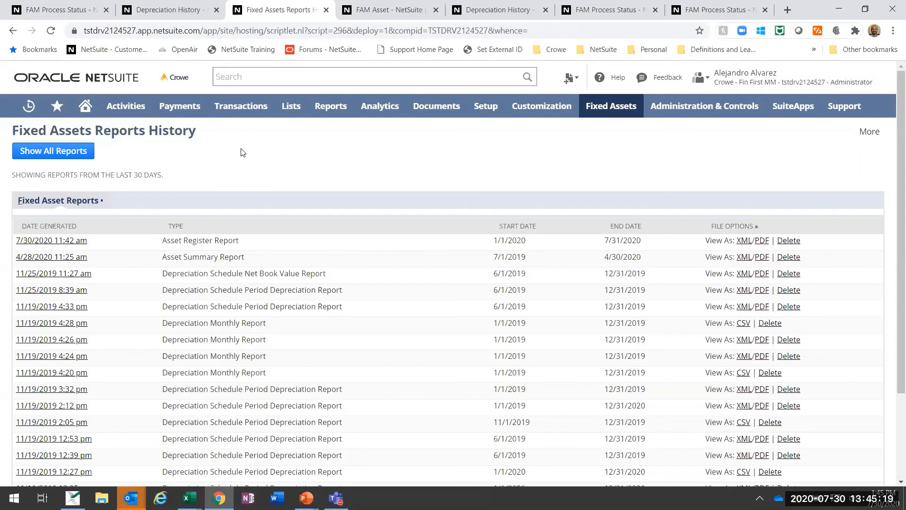
Step: Return to the FAM000029 Office Hours Furniture asset record and review its main details
key("alt+Tab")
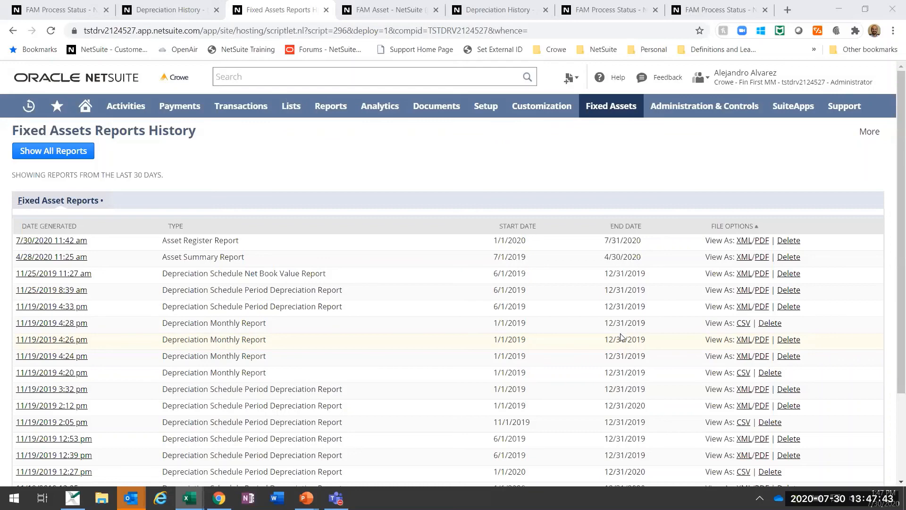
key("ctrl+Tab")
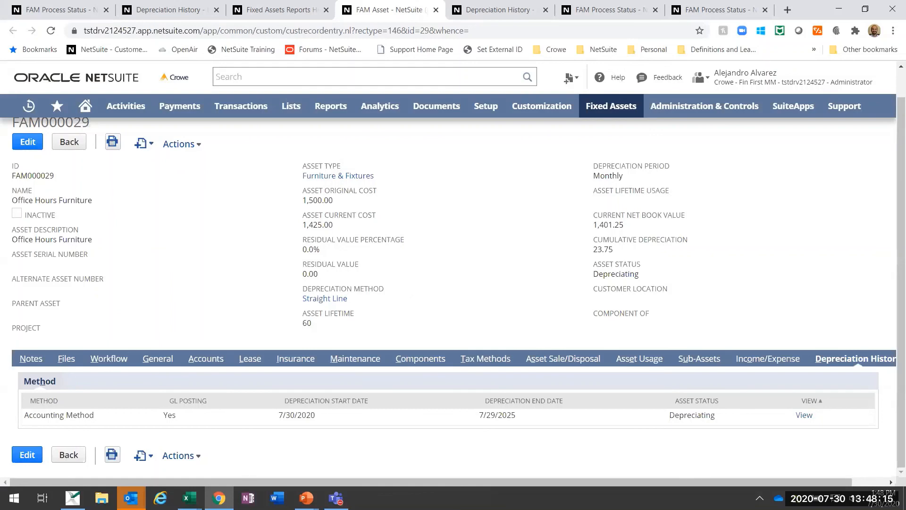
key("alt+Tab")
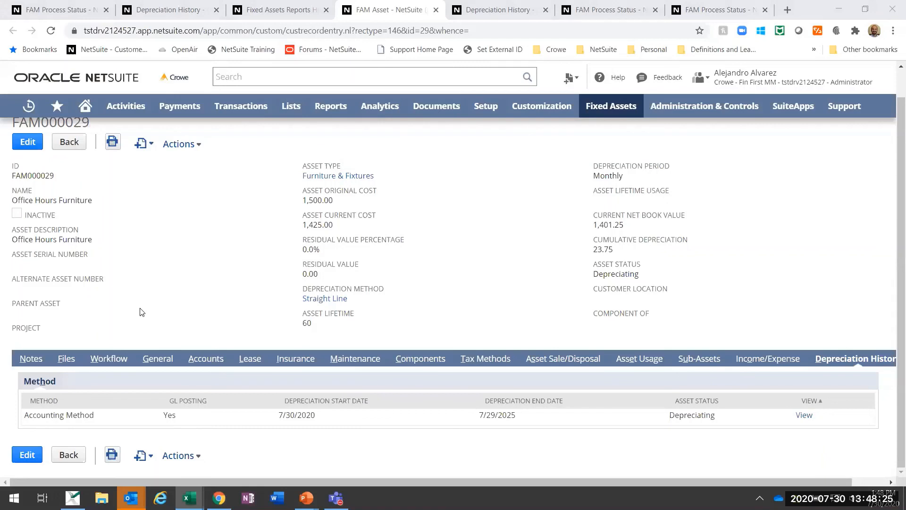
scroll(523, 278, "up", 1)
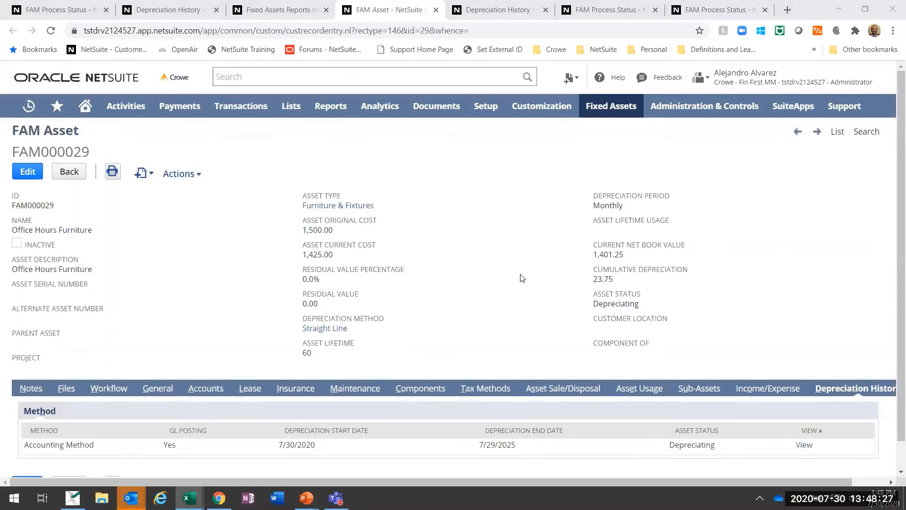
Step: Open the FAM Asset List from the asset record and look across its columns through Quantity
left_click(837, 131)
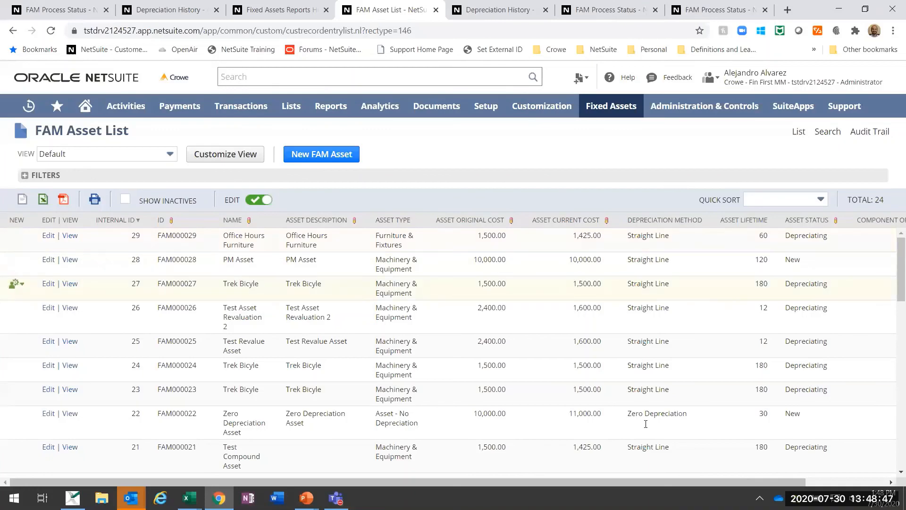
left_click_drag(656, 482, 736, 482)
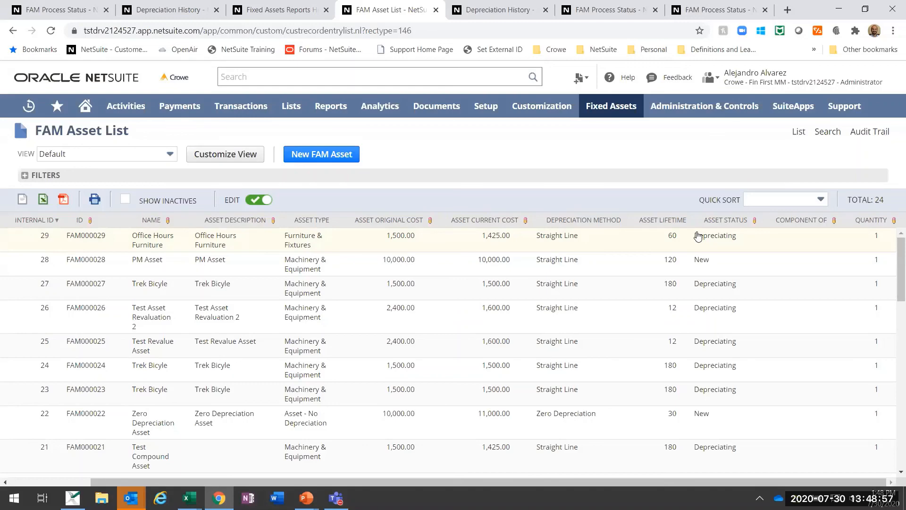
left_click_drag(412, 481, 330, 477)
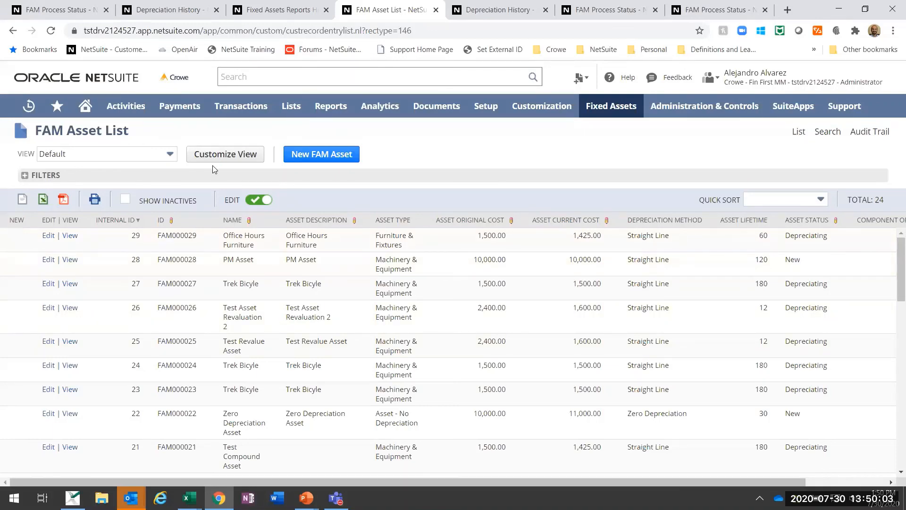
Step: Go to the NetSuite home page, then switch to the PowerPoint slide show and bring up the Fixed Assets Management title slide
left_click(80, 107)
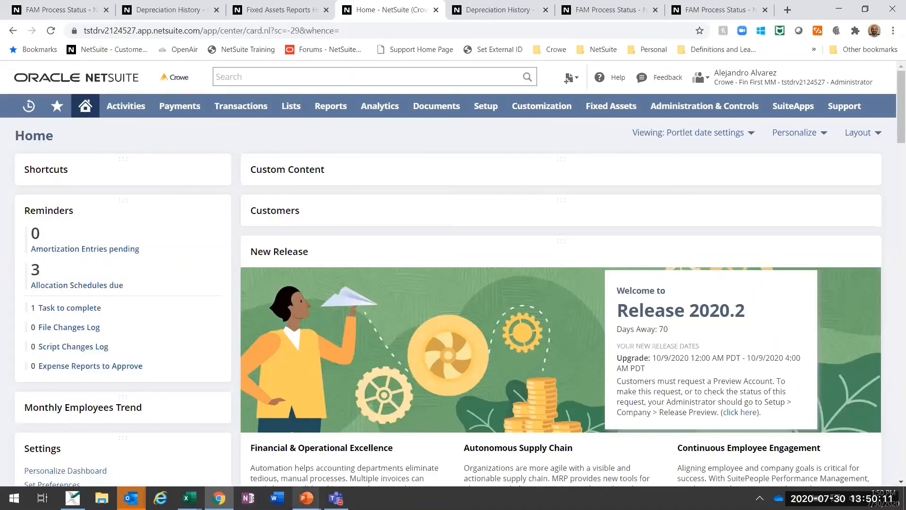
mouse_move(307, 498)
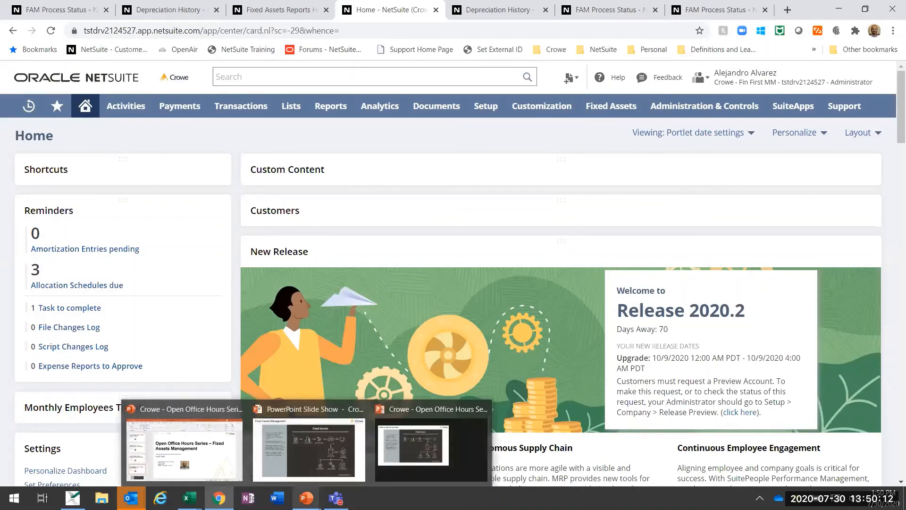
left_click(308, 475)
left_click(623, 419)
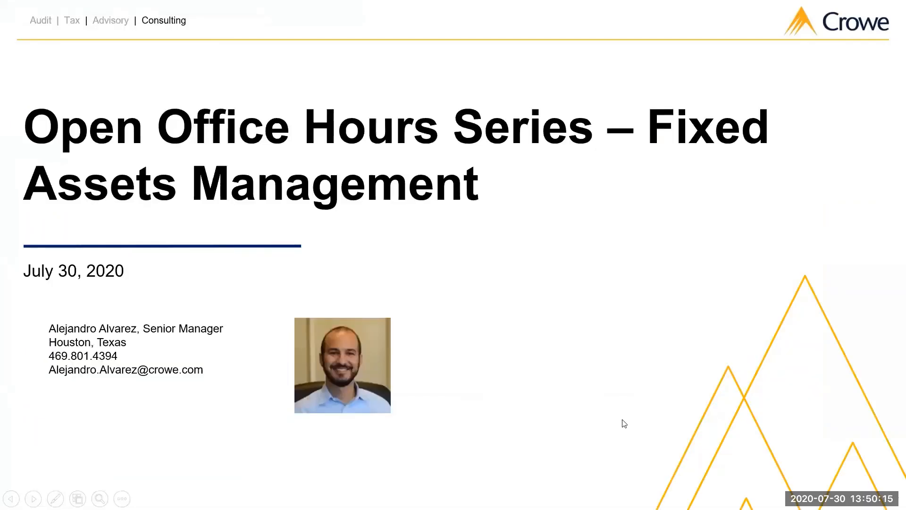